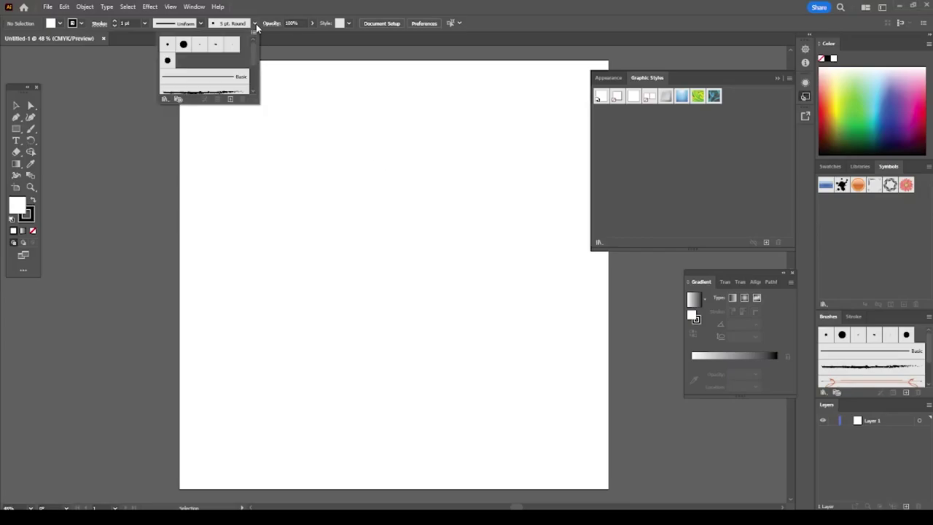
# - Sketch the head, jaw, ear and nose outlines with a faint pink calligraphic brush at 25% opacity
pyautogui.click(509, 347)
pyautogui.click(508, 350)
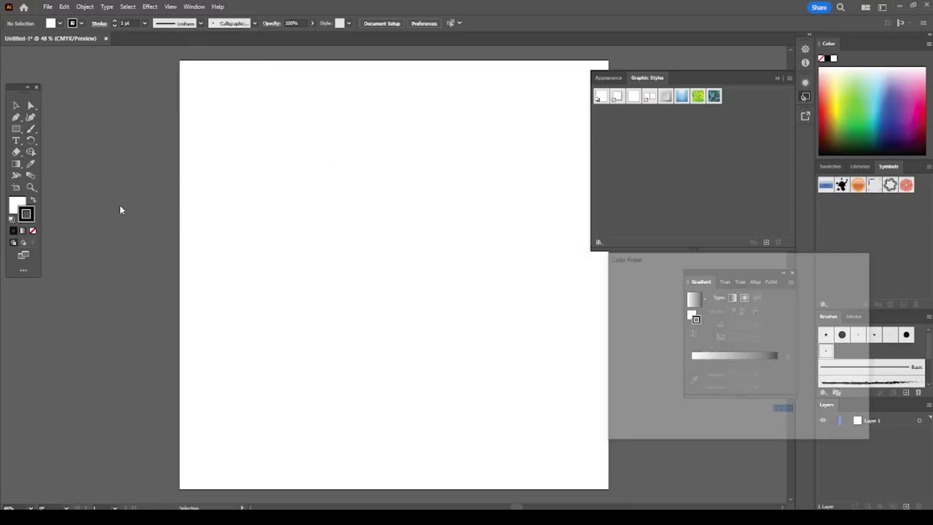
pyautogui.press('b')
pyautogui.moveTo(362, 405); pyautogui.dragTo(477, 343)
pyautogui.press('2')
pyautogui.press('5')
pyautogui.moveTo(483, 312); pyautogui.dragTo(500, 249)
pyautogui.moveTo(324, 184)
pyautogui.mouseDown()
pyautogui.moveTo(379, 414)
pyautogui.moveTo(262, 294)
pyautogui.moveTo(255, 211)
pyautogui.mouseUp()
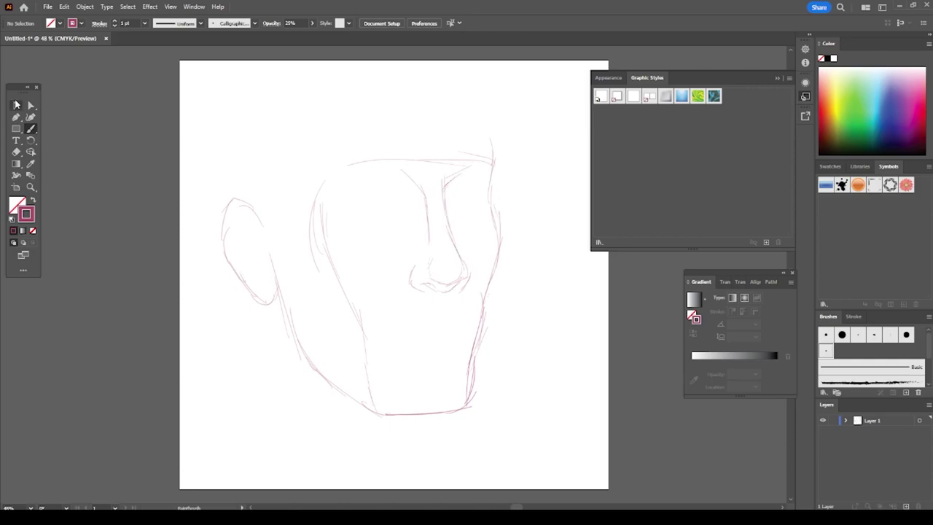
# - Move the right-side contour strokes rightward and adjust the lower jaw strokes
pyautogui.click(16, 104)
pyautogui.moveTo(476, 131); pyautogui.dragTo(479, 233)
pyautogui.click(485, 377)
pyautogui.click(489, 390)
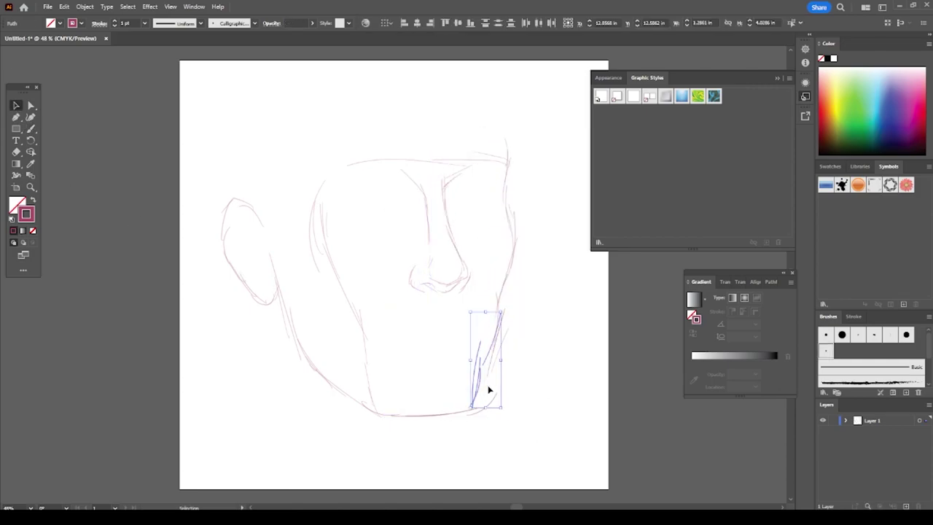
pyautogui.hotkey('ctrl', 'shift', 'a')
pyautogui.press('b')
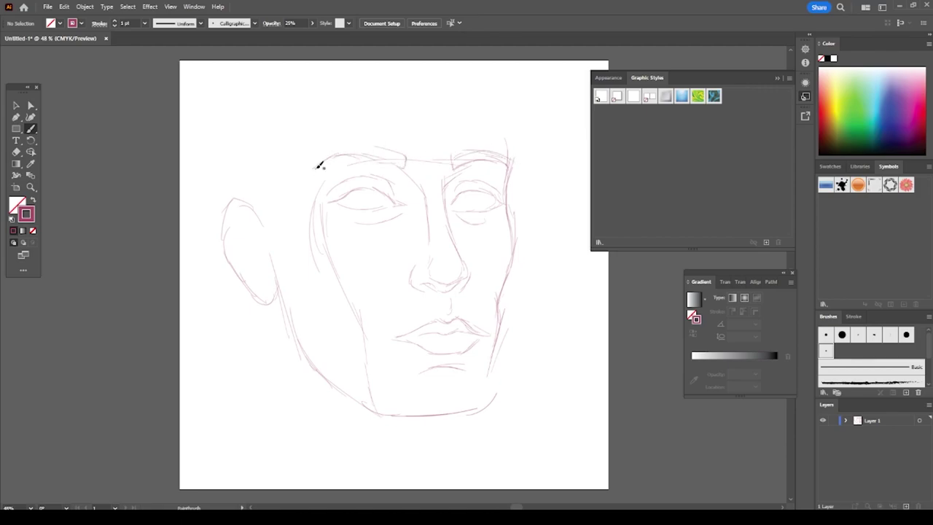
# - Sketch the cheek, lower jaw and neck lines, then nudge the whole sketch right and down
pyautogui.moveTo(493, 398); pyautogui.dragTo(487, 369)
pyautogui.moveTo(318, 373); pyautogui.dragTo(356, 397)
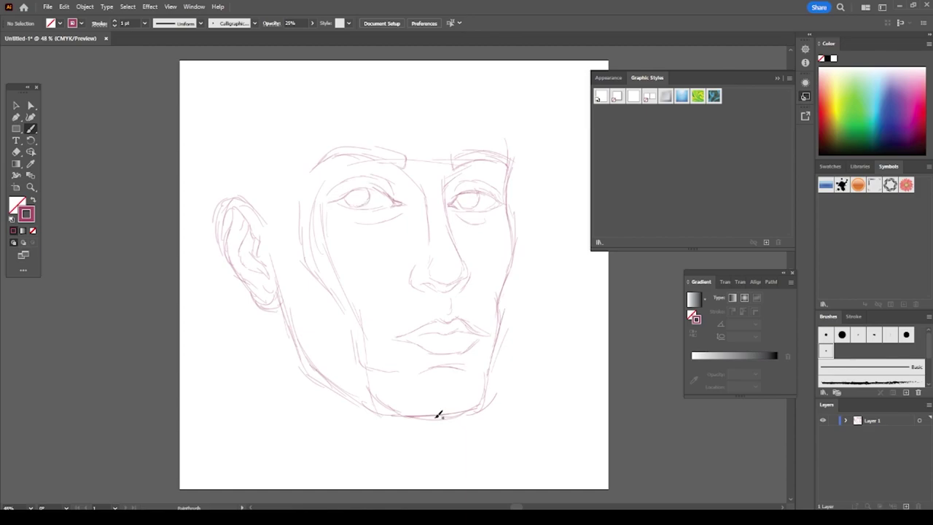
pyautogui.moveTo(268, 312); pyautogui.dragTo(227, 378)
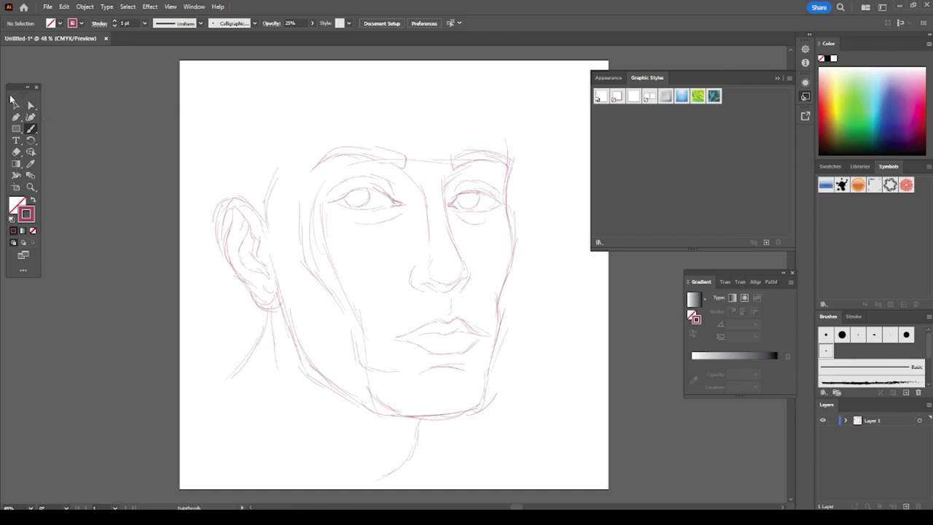
pyautogui.click(16, 105)
pyautogui.hotkey('ctrl', 'a')
pyautogui.moveTo(492, 187); pyautogui.dragTo(510, 199)
pyautogui.hotkey('shift', 'ctrl', 'a')
pyautogui.click(30, 128)
# - Sketch hair strokes across the top of the head and shift the whole sketch slightly down
pyautogui.moveTo(537, 145); pyautogui.dragTo(475, 126)
pyautogui.moveTo(514, 158); pyautogui.dragTo(463, 107)
pyautogui.moveTo(428, 148); pyautogui.dragTo(380, 96)
pyautogui.moveTo(373, 89); pyautogui.dragTo(340, 111)
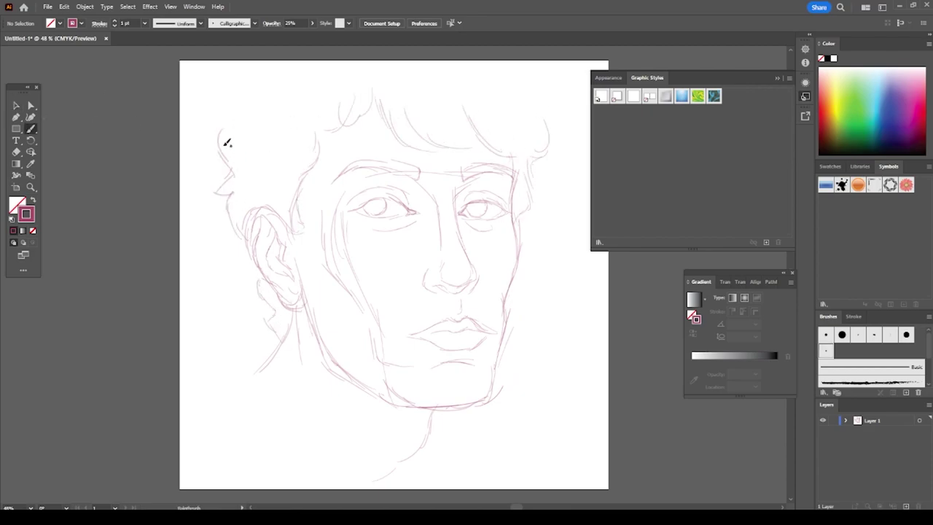
pyautogui.click(17, 105)
pyautogui.hotkey('ctrl', 'a')
pyautogui.moveTo(462, 408); pyautogui.dragTo(466, 438)
pyautogui.hotkey('shift', 'ctrl', 'a')
pyautogui.click(30, 129)
# - Sketch hair down both sides plus the nose and nostril, then add a new layer above
pyautogui.moveTo(540, 144); pyautogui.dragTo(390, 61)
pyautogui.moveTo(294, 82); pyautogui.dragTo(228, 152)
pyautogui.scroll(5, 455, 327)
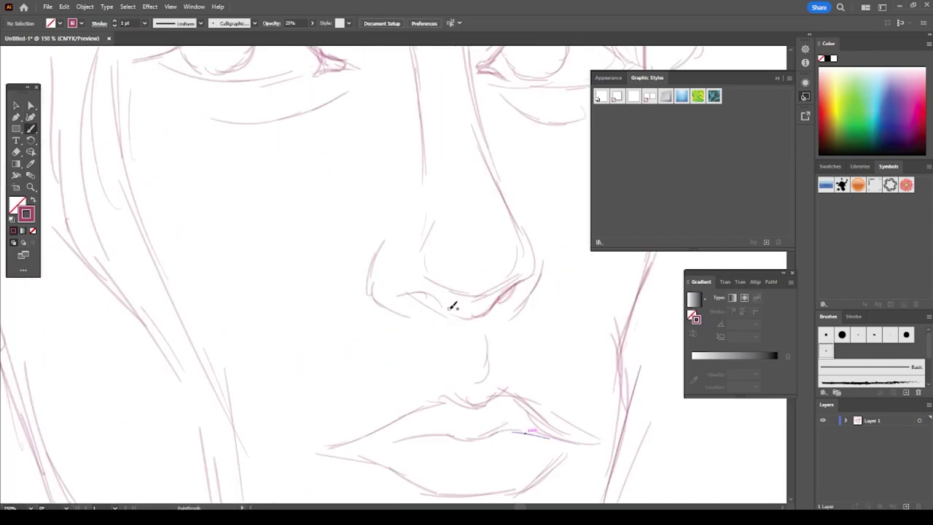
pyautogui.moveTo(538, 258); pyautogui.dragTo(497, 204)
pyautogui.moveTo(427, 316); pyautogui.dragTo(375, 240)
pyautogui.hotkey('ctrl', '0')
pyautogui.hotkey('ctrl', '-')
pyautogui.hotkey('ctrl', '+')
pyautogui.hotkey('ctrl', 'l')
# - Ink both eyebrows as solid black shapes with a black-filled brush
pyautogui.moveTo(31, 128); pyautogui.dragTo(80, 140)
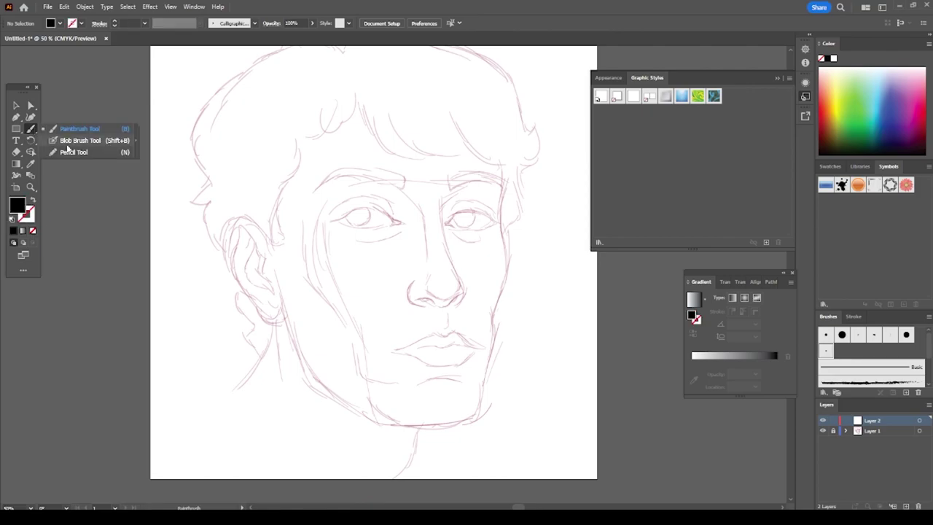
pyautogui.hotkey('ctrl', '+')
pyautogui.hotkey('ctrl', '+')
pyautogui.hotkey('ctrl', '+')
pyautogui.moveTo(466, 232); pyautogui.dragTo(402, 222)
pyautogui.moveTo(310, 232); pyautogui.dragTo(242, 220)
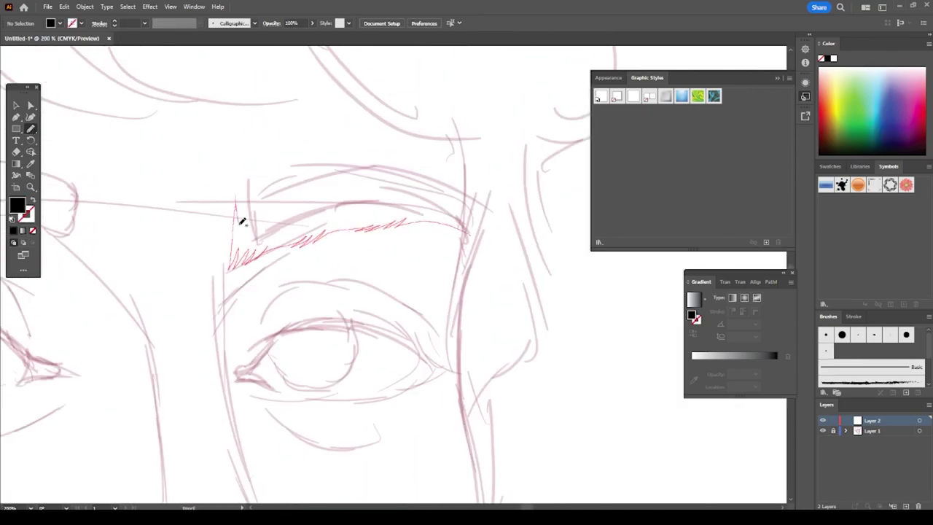
pyautogui.moveTo(318, 179)
pyautogui.mouseDown()
pyautogui.moveTo(474, 197)
pyautogui.moveTo(472, 229)
pyautogui.mouseUp()
pyautogui.hotkey('ctrl', '-')
pyautogui.hotkey('ctrl', '-')
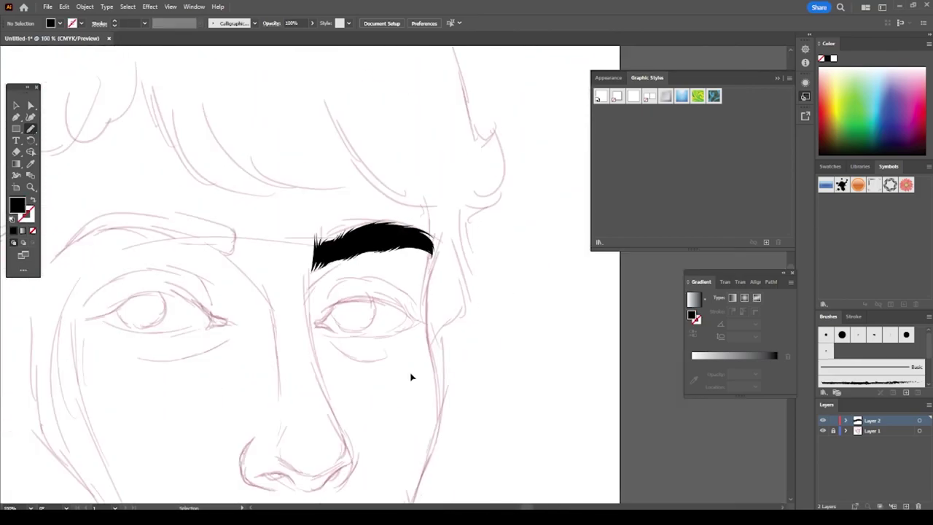
pyautogui.hotkey('ctrl', '+')
pyautogui.hscroll(-5, 194, 229)
pyautogui.moveTo(193, 229); pyautogui.dragTo(358, 265)
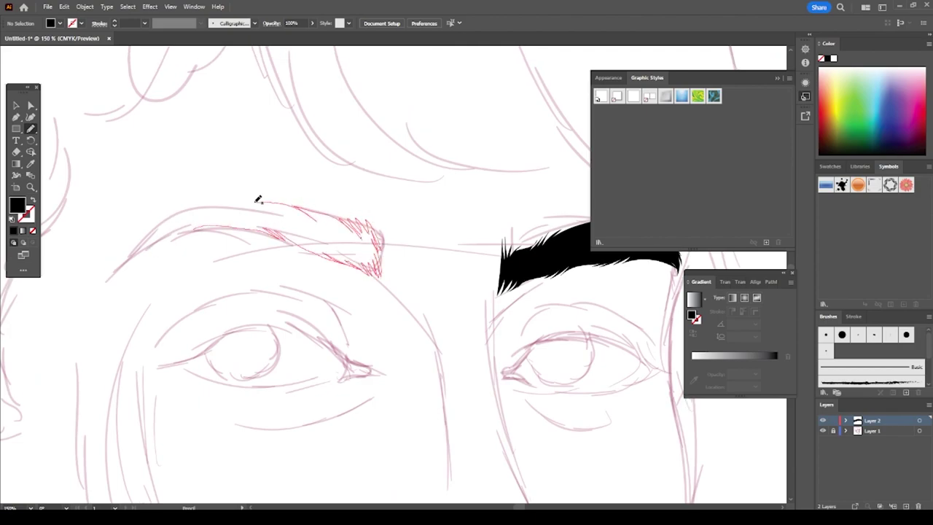
pyautogui.moveTo(197, 213); pyautogui.dragTo(175, 216)
# - Draw the eye as a black filled shape, redrawing it after one undo
pyautogui.hotkey('ctrl', '-')
pyautogui.hotkey('ctrl', '+')
pyautogui.hotkey('ctrl', '+')
pyautogui.hotkey('ctrl', '+')
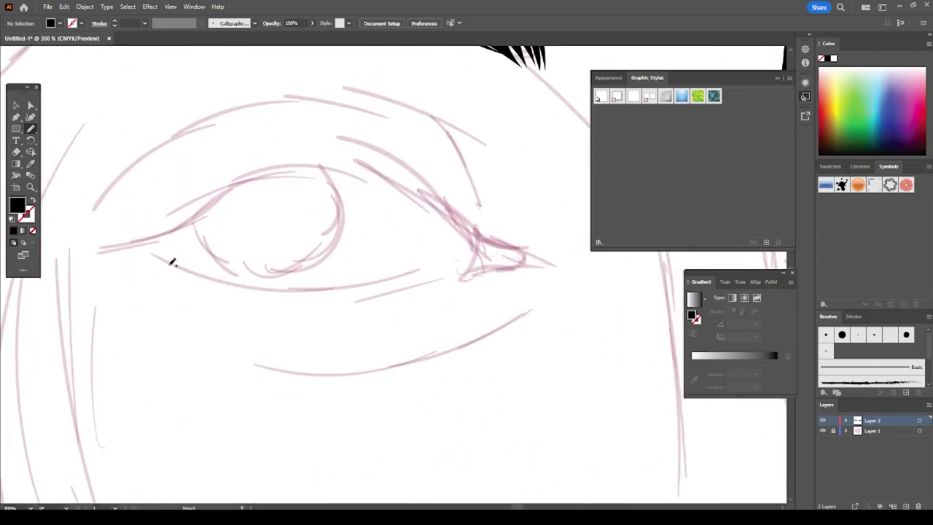
pyautogui.moveTo(245, 275); pyautogui.dragTo(433, 211)
pyautogui.moveTo(522, 261)
pyautogui.mouseDown()
pyautogui.moveTo(208, 187)
pyautogui.moveTo(150, 252)
pyautogui.mouseUp()
pyautogui.hotkey('ctrl', 'z')
pyautogui.hotkey('ctrl', '+')
pyautogui.moveTo(283, 365)
pyautogui.mouseDown()
pyautogui.moveTo(547, 319)
pyautogui.moveTo(441, 233)
pyautogui.moveTo(244, 383)
pyautogui.mouseUp()
# - Ink both nostrils in solid black
pyautogui.hotkey('ctrl', '-')
pyautogui.hotkey('ctrl', '-')
pyautogui.hotkey('ctrl', '-')
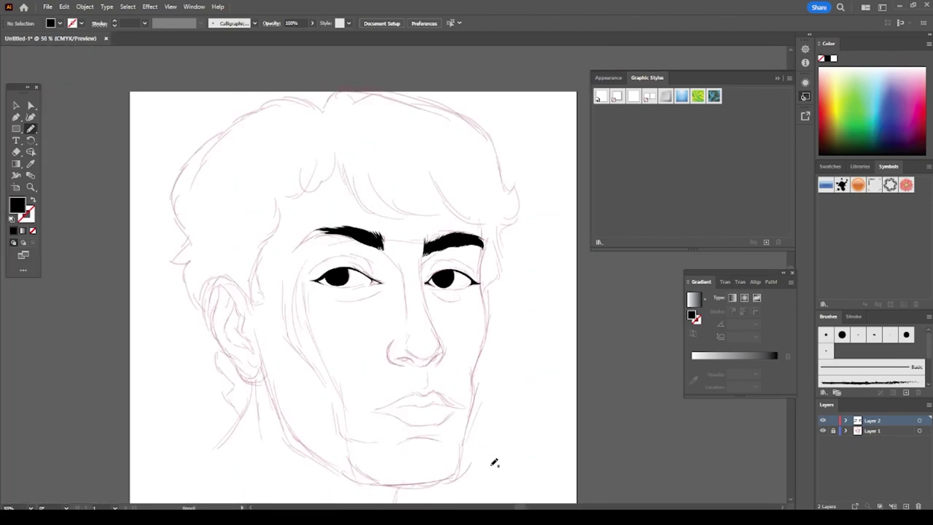
pyautogui.scroll(2, 437, 364)
pyautogui.scroll(3, 406, 365)
pyautogui.scroll(2, 502, 331)
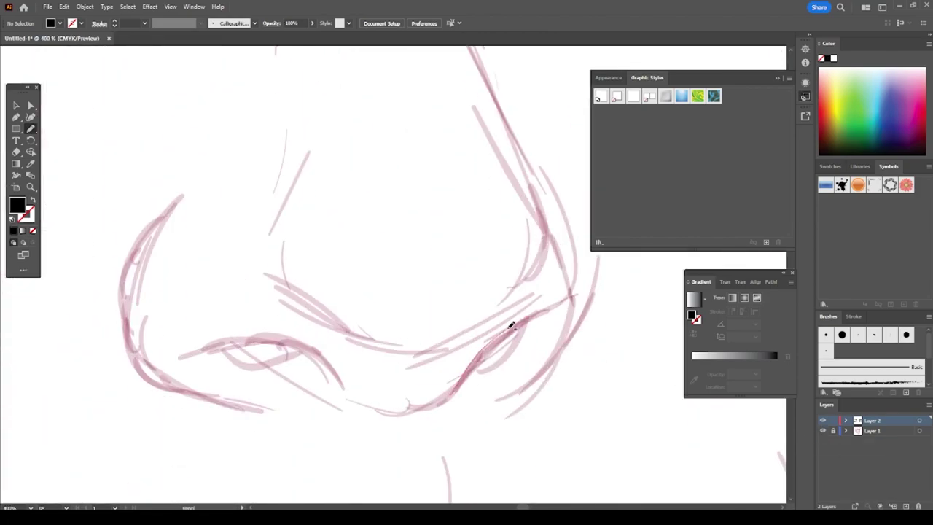
pyautogui.moveTo(462, 386); pyautogui.dragTo(455, 391)
pyautogui.moveTo(298, 357); pyautogui.dragTo(191, 355)
# - Paint the black sideburn in front of the ear
pyautogui.hotkey('ctrl', '-')
pyautogui.hotkey('ctrl', '-')
pyautogui.hotkey('ctrl', '-')
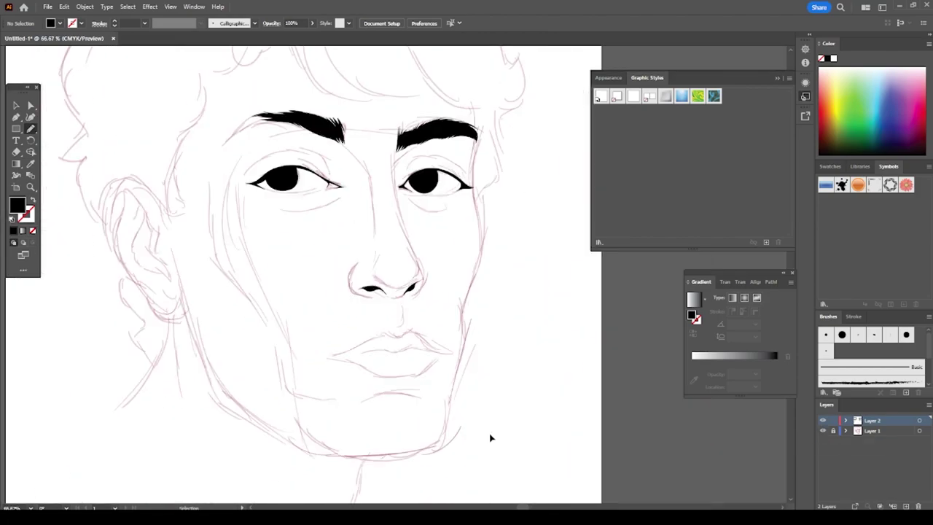
pyautogui.hotkey('ctrl', '-')
pyautogui.scroll(1, 437, 387)
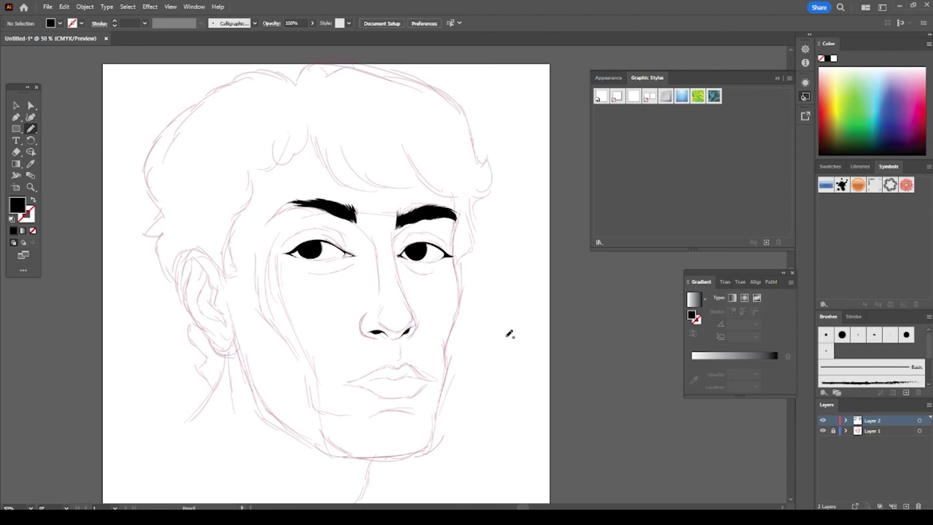
pyautogui.scroll(3, 350, 352)
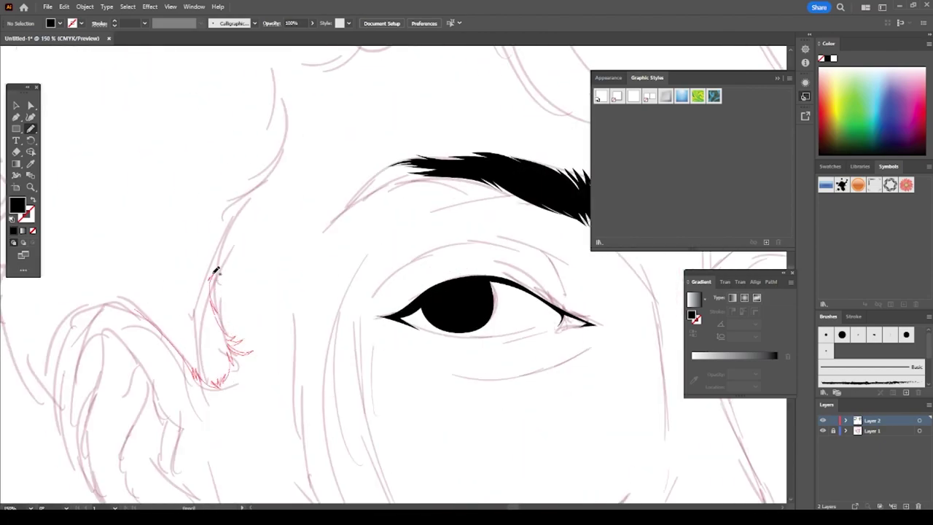
pyautogui.moveTo(249, 203); pyautogui.dragTo(141, 114)
pyautogui.hotkey('ctrl', '-')
pyautogui.hotkey('ctrl', '-')
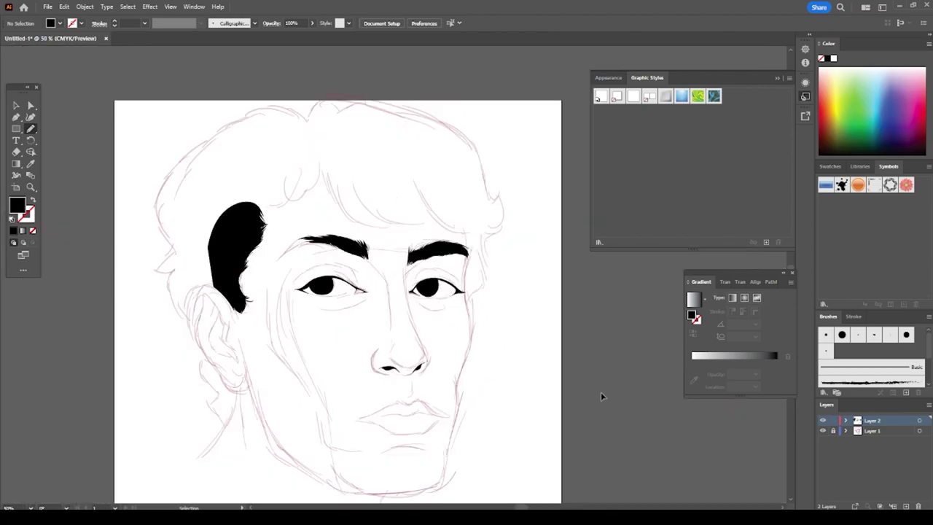
# - Paint curled black hair strands and a hair lock over the forehead
pyautogui.moveTo(265, 191); pyautogui.dragTo(181, 257)
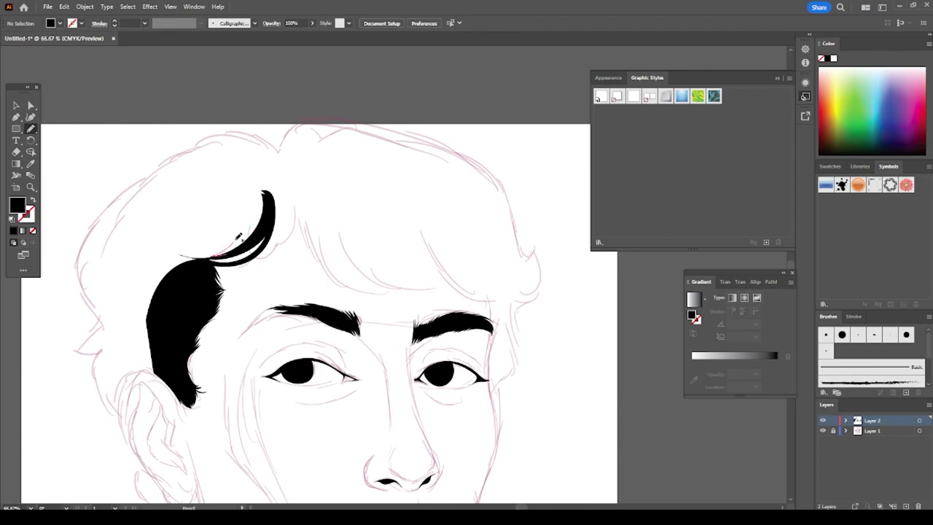
pyautogui.moveTo(257, 237); pyautogui.dragTo(215, 231)
pyautogui.moveTo(301, 197); pyautogui.dragTo(294, 200)
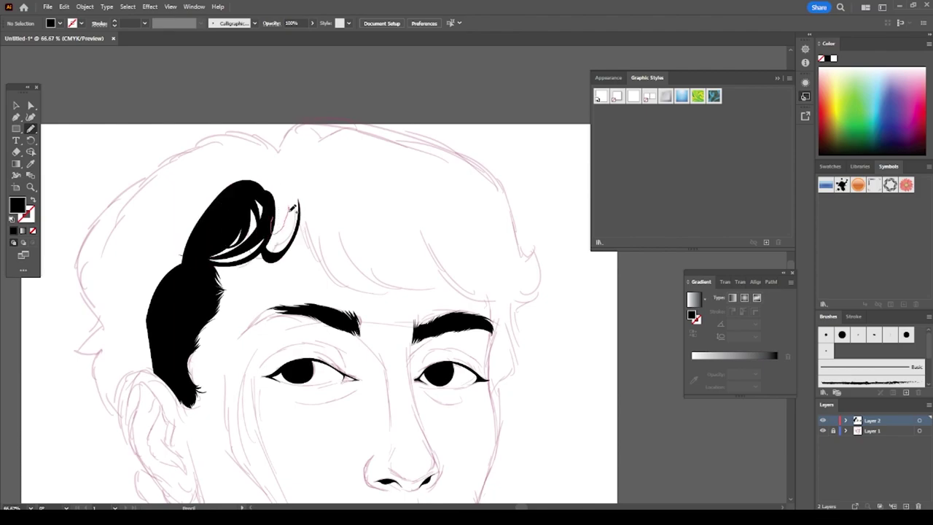
pyautogui.moveTo(339, 273)
pyautogui.mouseDown()
pyautogui.moveTo(362, 259)
pyautogui.moveTo(364, 211)
pyautogui.mouseUp()
pyautogui.hotkey('ctrl', '+')
# - Outline and fill the hair along the hairline, crown and left side in black
pyautogui.moveTo(418, 300); pyautogui.dragTo(540, 239)
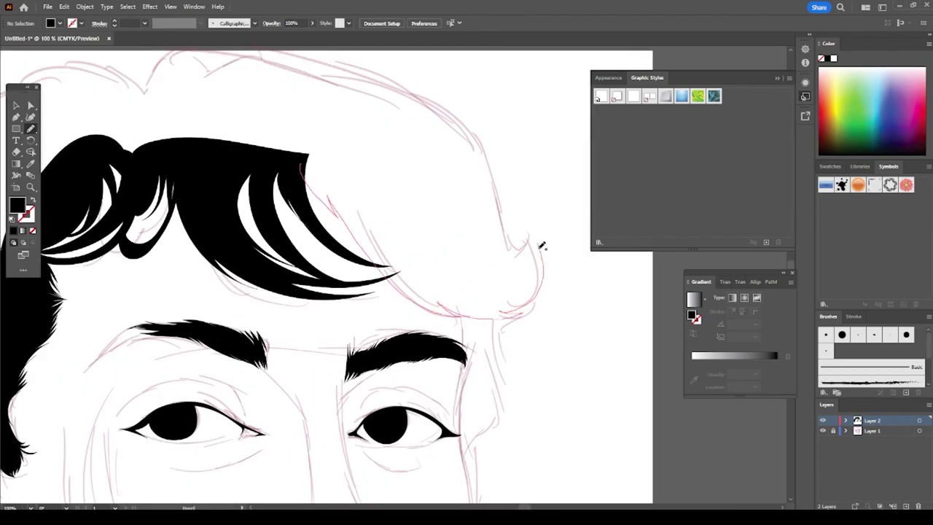
pyautogui.moveTo(451, 137); pyautogui.dragTo(438, 145)
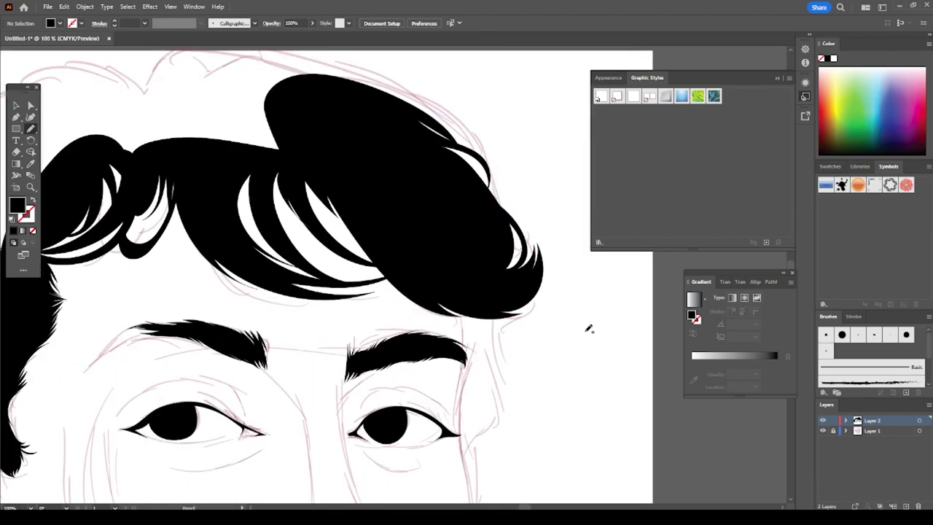
pyautogui.hotkey('ctrl', '+')
pyautogui.moveTo(510, 219); pyautogui.dragTo(458, 183)
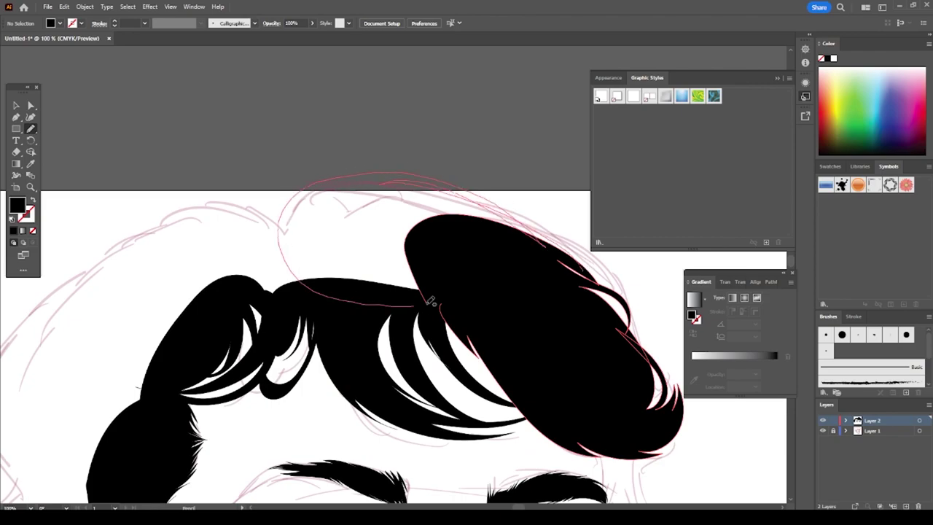
pyautogui.hotkey('ctrl', '-')
pyautogui.hotkey('ctrl', '+')
pyautogui.moveTo(430, 110); pyautogui.dragTo(406, 233)
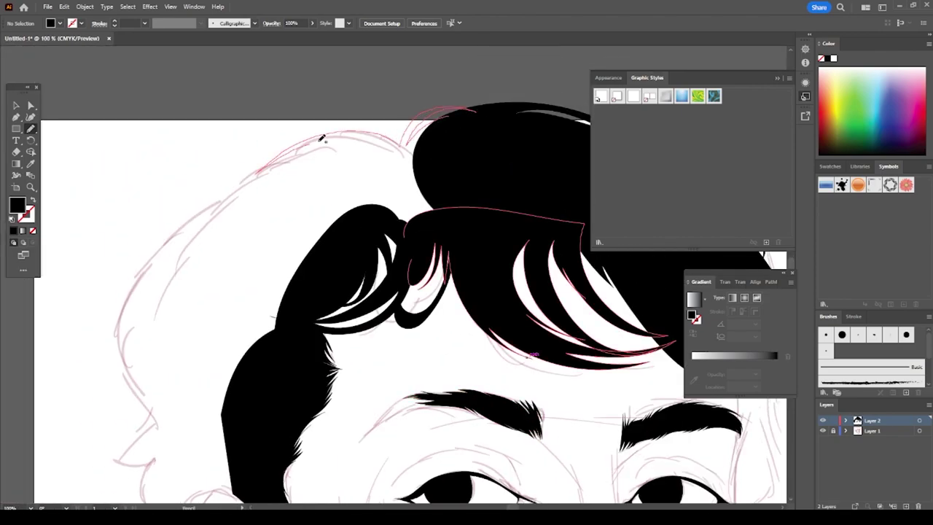
pyautogui.hotkey('ctrl', '0')
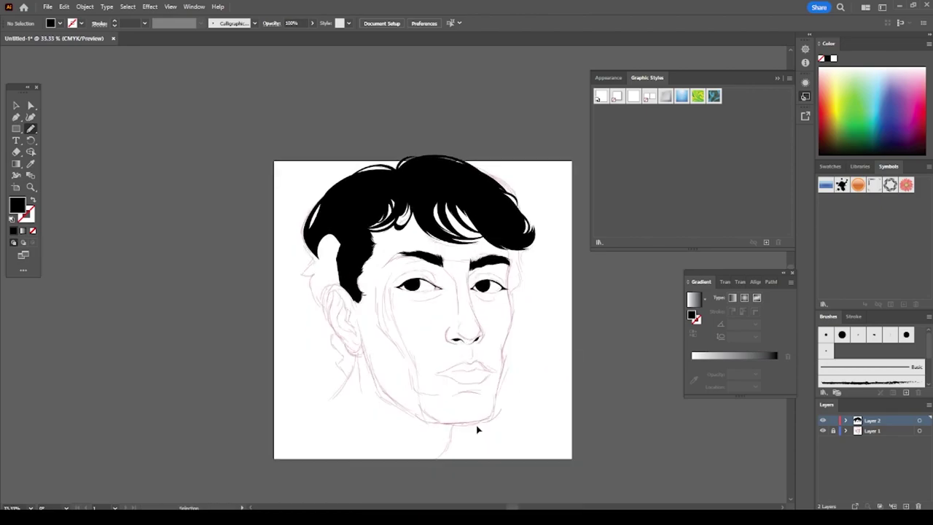
pyautogui.hotkey('ctrl', '+')
pyautogui.hotkey('ctrl', '+')
pyautogui.hotkey('ctrl', '+')
# - Fill black hair over the sideburn and into the gap beside the ear
pyautogui.moveTo(306, 296); pyautogui.dragTo(312, 233)
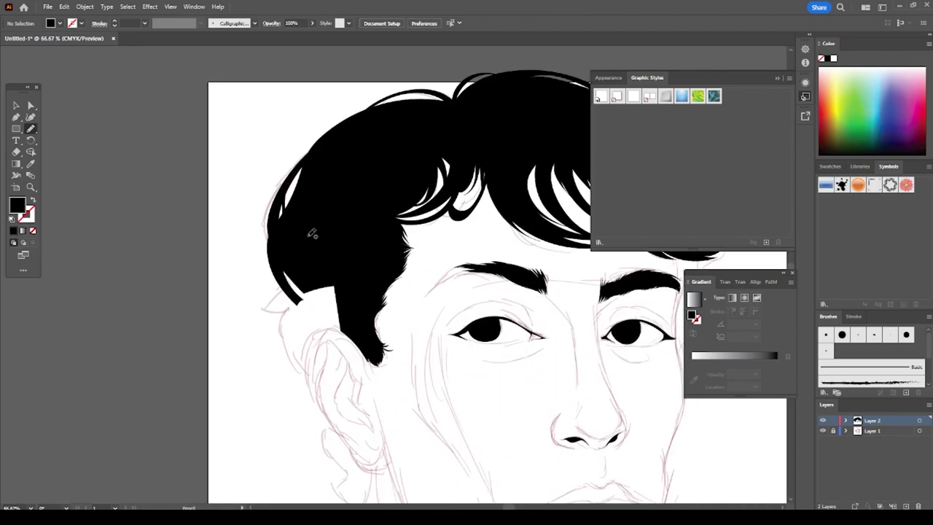
pyautogui.moveTo(367, 349); pyautogui.dragTo(289, 282)
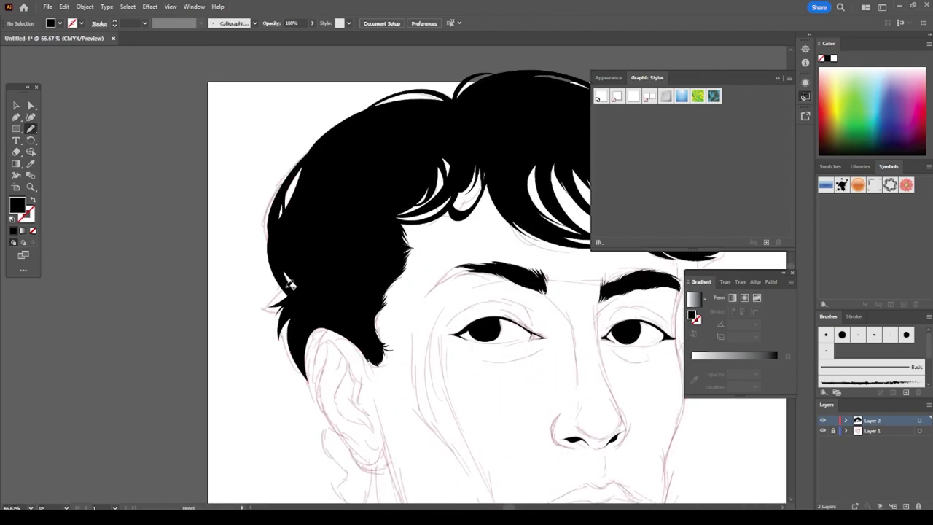
pyautogui.hotkey('ctrl', '0')
pyautogui.hotkey('ctrl', '+')
pyautogui.hotkey('ctrl', '+')
pyautogui.hotkey('ctrl', '+')
pyautogui.scroll(-3, 381, 337)
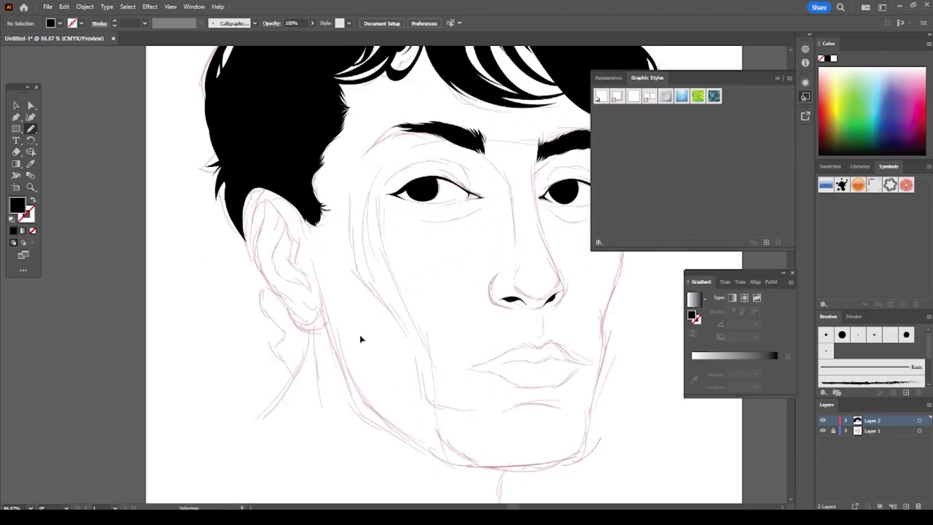
pyautogui.hotkey('ctrl', '+')
pyautogui.hotkey('ctrl', '+')
pyautogui.moveTo(228, 328); pyautogui.dragTo(208, 264)
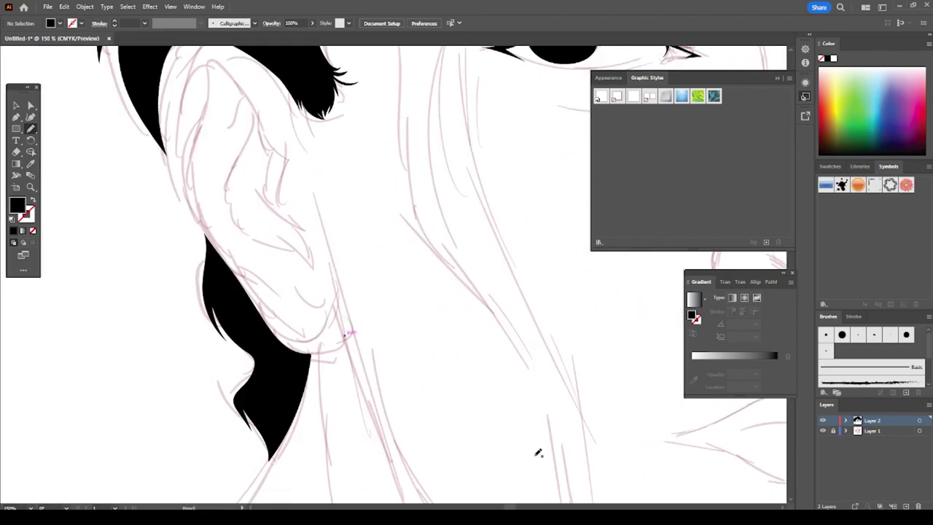
pyautogui.hotkey('ctrl', '0')
pyautogui.hotkey('ctrl', '+')
pyautogui.hotkey('ctrl', '+')
pyautogui.hotkey('ctrl', '+')
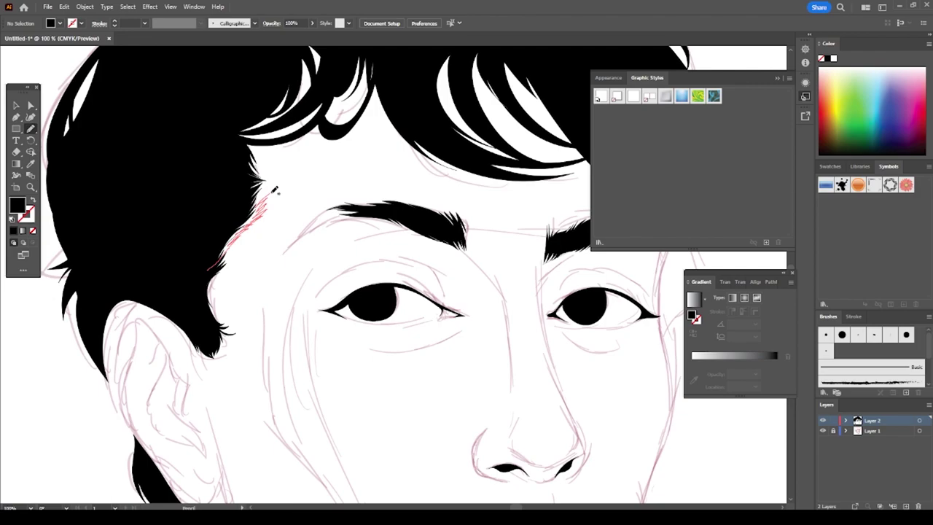
# - Fill in more black hair shapes along both temples
pyautogui.moveTo(269, 194); pyautogui.dragTo(245, 169)
pyautogui.hotkey('ctrl', '0')
pyautogui.hotkey('ctrl', '+')
pyautogui.hotkey('ctrl', '+')
pyautogui.hotkey('ctrl', '+')
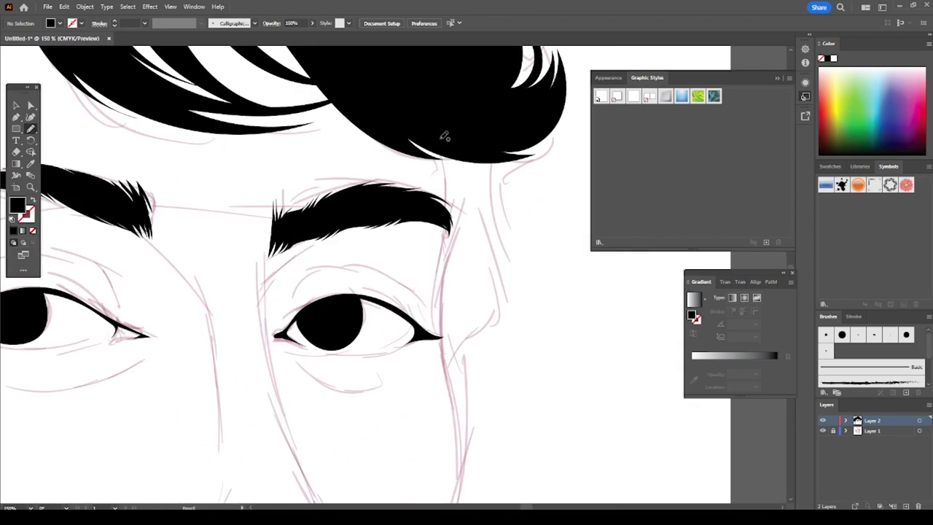
pyautogui.moveTo(490, 249); pyautogui.dragTo(465, 84)
pyautogui.hotkey('ctrl', '0')
pyautogui.hotkey('ctrl', '+')
pyautogui.hotkey('ctrl', '+')
pyautogui.hotkey('ctrl', '+')
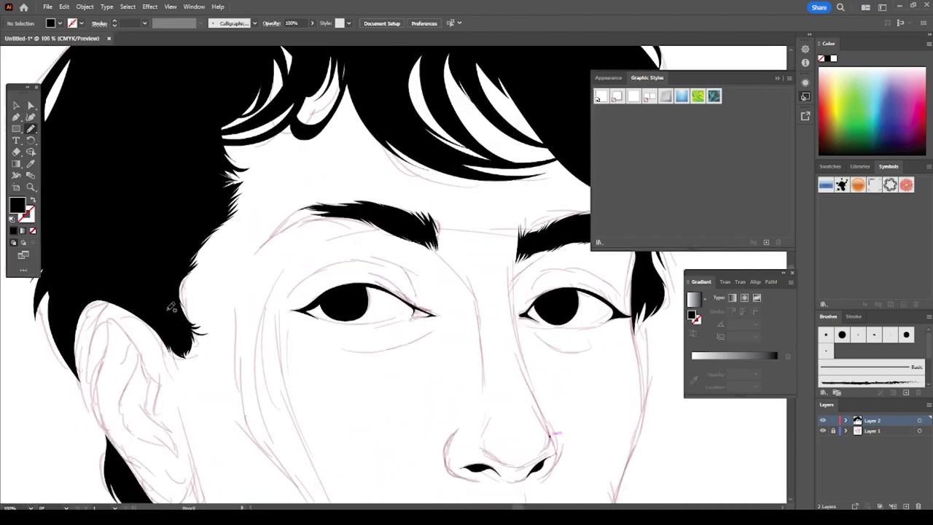
pyautogui.moveTo(211, 252); pyautogui.dragTo(226, 219)
pyautogui.hotkey('ctrl', '0')
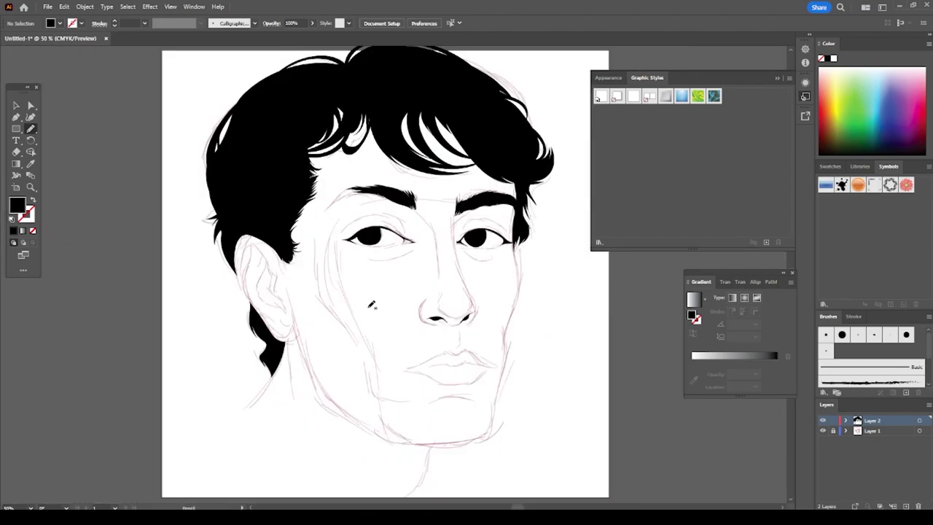
# - Swap to a black stroke with no fill and draw a stroke along the hair edge
pyautogui.hotkey('shift', 'x')
pyautogui.hotkey('ctrl', '+')
pyautogui.hotkey('ctrl', '+')
pyautogui.moveTo(575, 310); pyautogui.dragTo(358, 206)
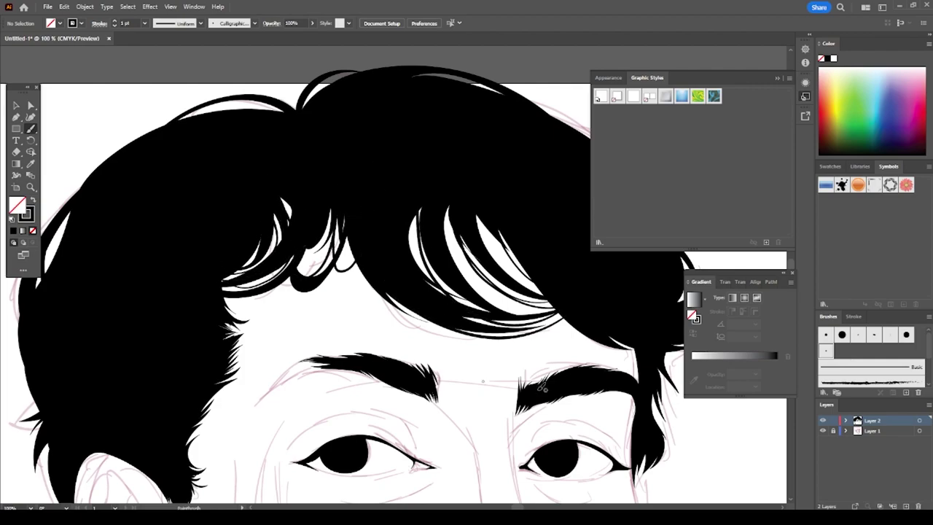
# - Feather the eyebrow top with two fine hair strokes
pyautogui.hotkey('ctrl', '+')
pyautogui.scroll(-5, 510, 368)
pyautogui.scroll(4, 511, 368)
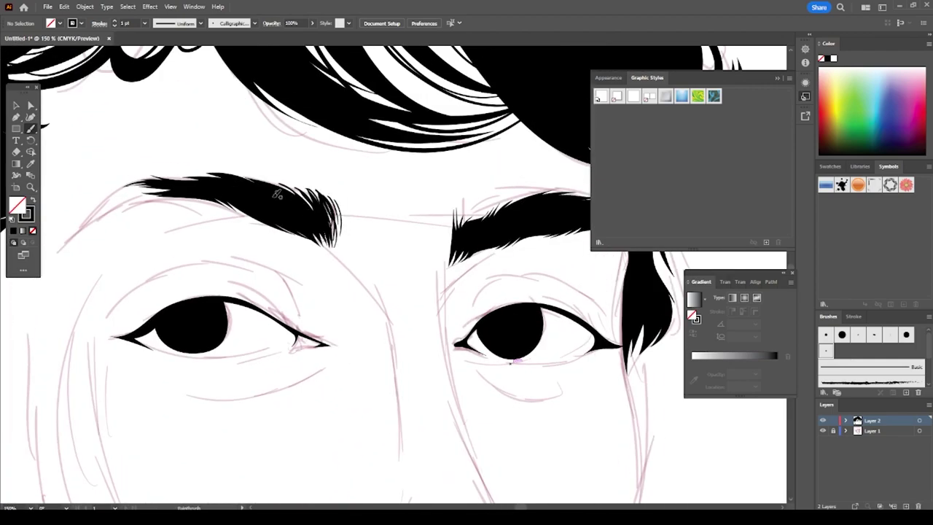
pyautogui.hscroll(-5, 513, 361)
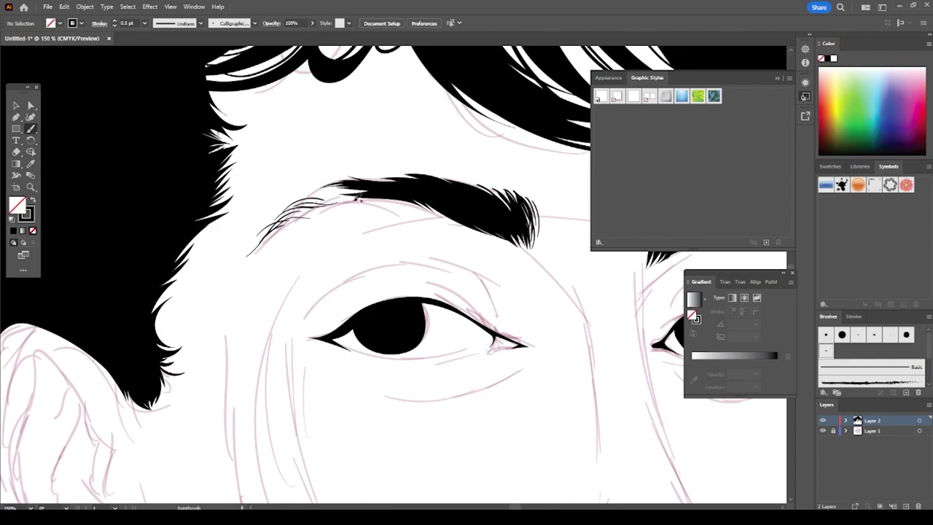
pyautogui.moveTo(313, 191); pyautogui.dragTo(408, 175)
pyautogui.moveTo(291, 208)
pyautogui.mouseDown()
pyautogui.moveTo(328, 186)
pyautogui.moveTo(397, 172)
pyautogui.mouseUp()
# - Set the paintbrush stroke weight to 1 pt
pyautogui.hotkey('ctrl', '0')
pyautogui.scroll(3, 608, 429)
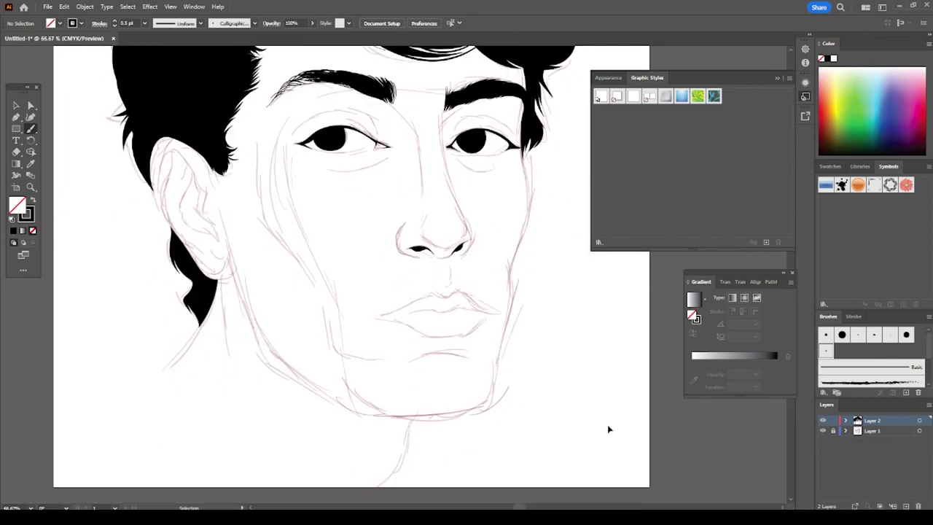
pyautogui.scroll(3, 437, 365)
pyautogui.click(144, 23)
pyautogui.click(156, 67)
# - Brush the jaw outline up toward the hair and the chin outline
pyautogui.moveTo(430, 470); pyautogui.dragTo(455, 281)
pyautogui.scroll(2, 477, 290)
pyautogui.scroll(1, 478, 289)
pyautogui.moveTo(453, 443)
pyautogui.mouseDown()
pyautogui.moveTo(489, 314)
pyautogui.moveTo(483, 153)
pyautogui.mouseUp()
pyautogui.scroll(-5, 583, 401)
pyautogui.hscroll(-2, 583, 401)
pyautogui.moveTo(228, 384)
pyautogui.mouseDown()
pyautogui.moveTo(500, 417)
pyautogui.moveTo(563, 313)
pyautogui.mouseUp()
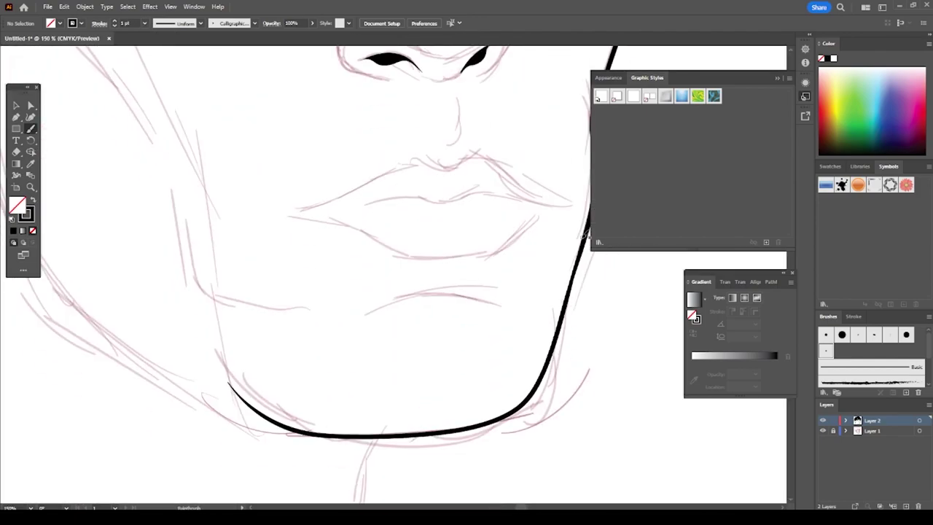
# - Replace the old jaw stroke with an extended one
pyautogui.hotkey('ctrl', '-')
pyautogui.scroll(-3, 554, 364)
pyautogui.press('v')
pyautogui.hotkey('ctrl', 'shift', 'a')
pyautogui.scroll(-2, 616, 366)
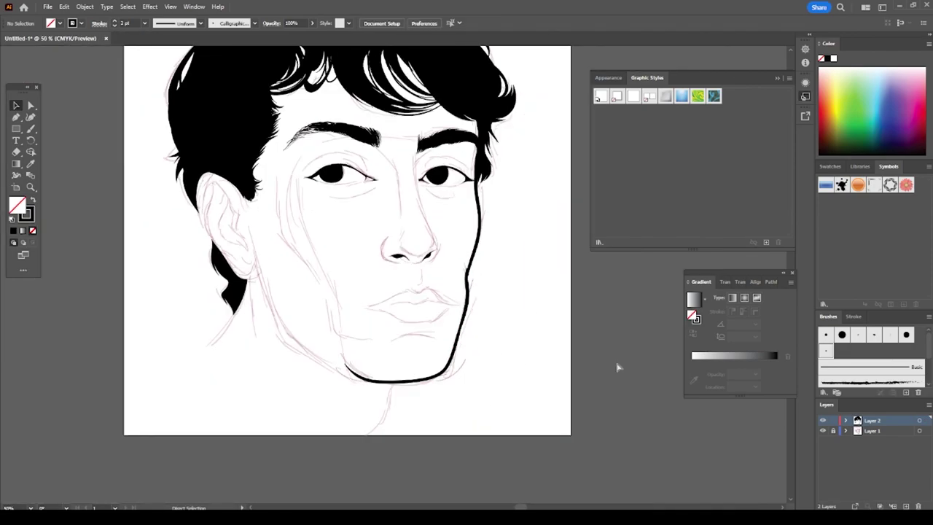
pyautogui.press('b')
pyautogui.scroll(4, 430, 219)
pyautogui.moveTo(430, 204); pyautogui.dragTo(437, 299)
pyautogui.scroll(-4, 540, 370)
pyautogui.scroll(2, 540, 371)
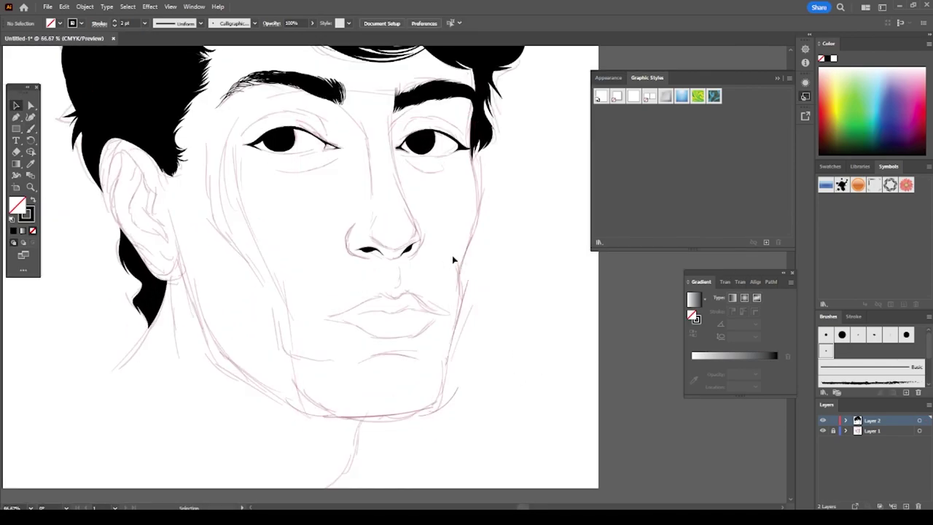
pyautogui.press('Delete')
# - Draw a cheek line from the hair, the left jaw outline and a neck line
pyautogui.scroll(2, 474, 291)
pyautogui.moveTo(477, 57)
pyautogui.mouseDown()
pyautogui.moveTo(459, 233)
pyautogui.moveTo(202, 454)
pyautogui.mouseUp()
pyautogui.scroll(-1, 291, 328)
pyautogui.hscroll(-2, 291, 328)
pyautogui.moveTo(98, 222)
pyautogui.mouseDown()
pyautogui.moveTo(184, 379)
pyautogui.moveTo(342, 448)
pyautogui.mouseUp()
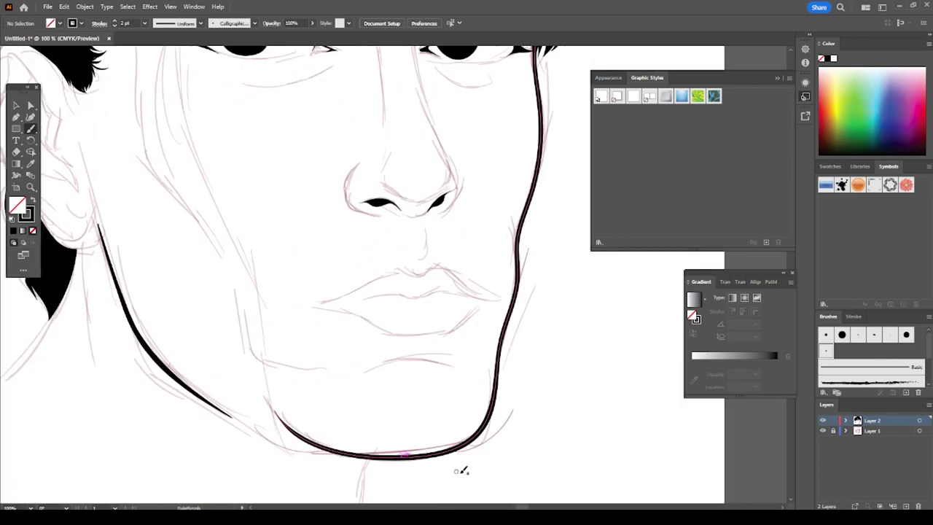
pyautogui.scroll(3, 445, 462)
pyautogui.moveTo(138, 87); pyautogui.dragTo(388, 441)
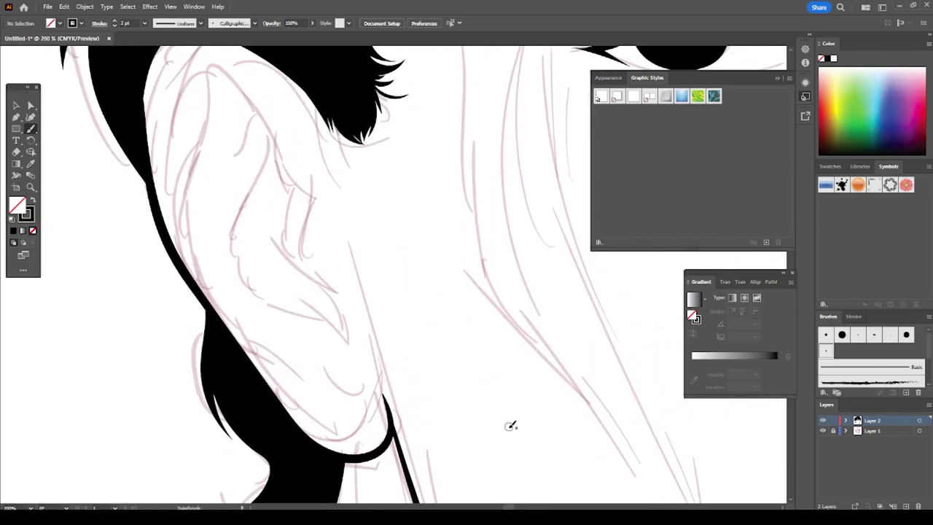
# - Draw a wavy collar line leftward from the neck and extend it up-left
pyautogui.scroll(2, 510, 364)
pyautogui.scroll(-5, 507, 351)
pyautogui.scroll(3, 507, 351)
pyautogui.moveTo(467, 368); pyautogui.dragTo(224, 431)
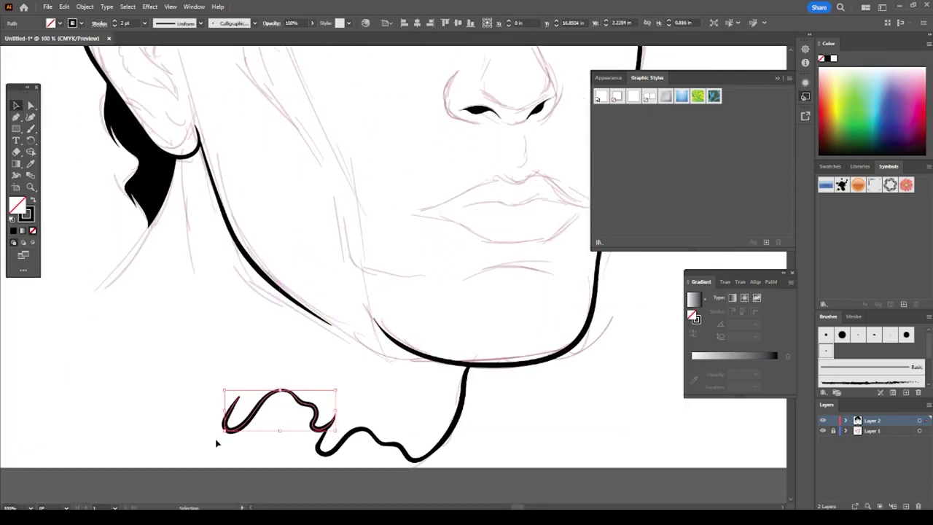
pyautogui.scroll(2, 218, 430)
pyautogui.moveTo(276, 430); pyautogui.dragTo(73, 211)
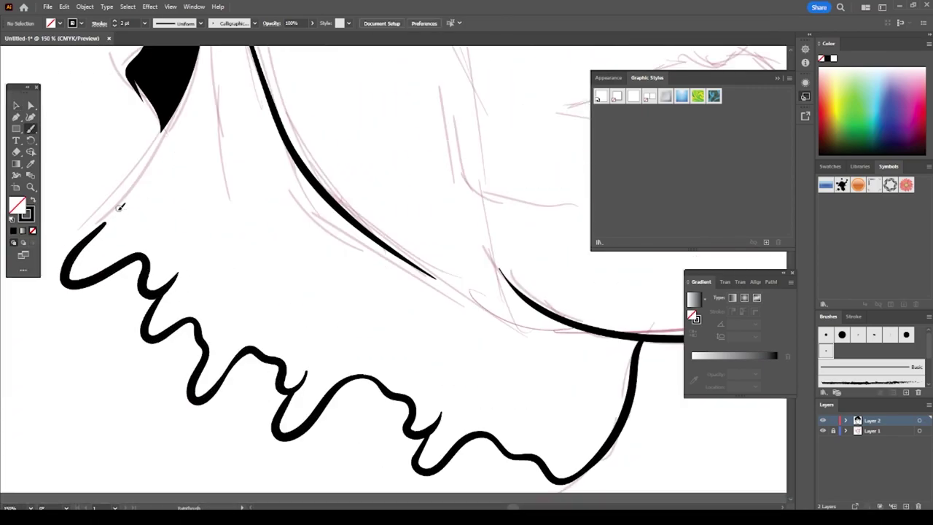
pyautogui.scroll(-4, 518, 322)
# - Ink the lower eyelid, upper-lid creases and under-eye lines on both eyes
pyautogui.scroll(5, 377, 287)
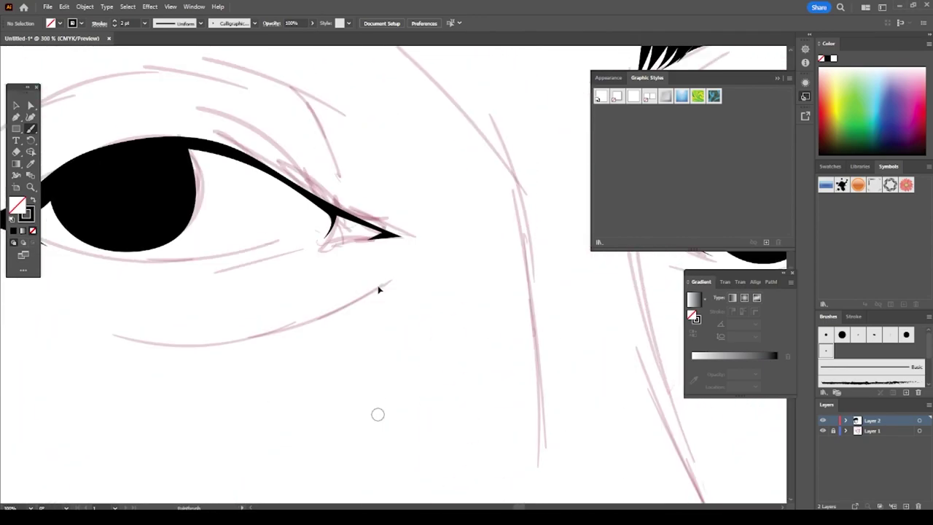
pyautogui.scroll(-1, 250, 302)
pyautogui.moveTo(175, 280)
pyautogui.mouseDown()
pyautogui.moveTo(572, 296)
pyautogui.moveTo(226, 309)
pyautogui.mouseUp()
pyautogui.scroll(-3, 531, 400)
pyautogui.scroll(5, 305, 274)
pyautogui.scroll(1, 460, 262)
pyautogui.moveTo(501, 435); pyautogui.dragTo(344, 464)
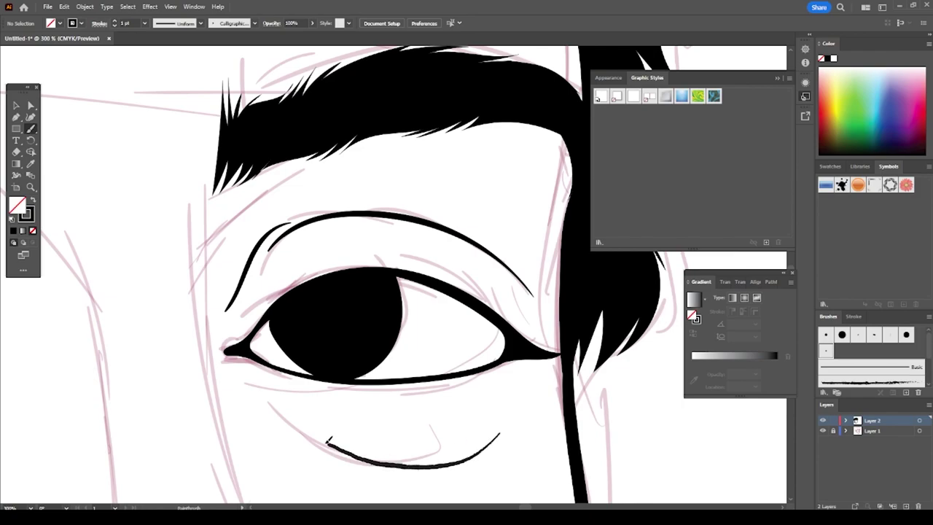
pyautogui.scroll(-1, 438, 364)
pyautogui.moveTo(295, 394); pyautogui.dragTo(469, 366)
pyautogui.moveTo(510, 285); pyautogui.dragTo(219, 296)
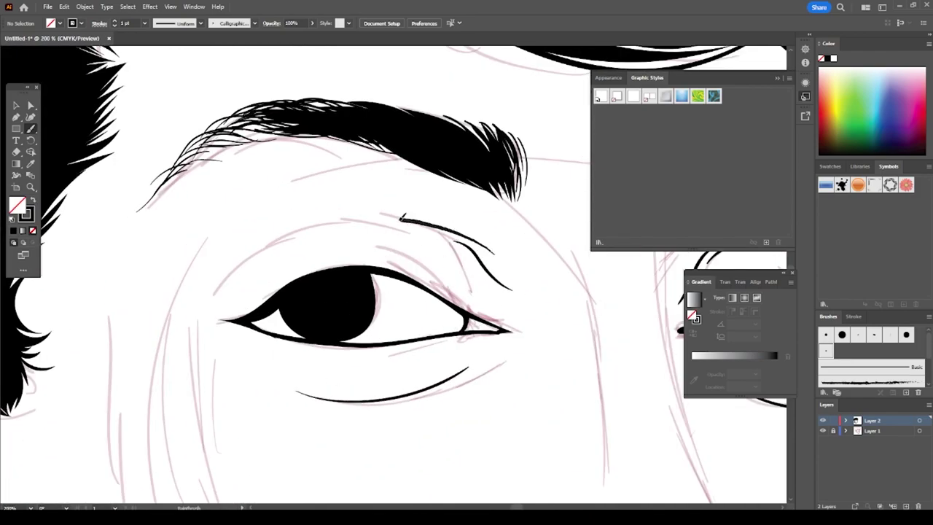
# - Draw the nostril lines and a line along the nose bridge
pyautogui.scroll(-4, 416, 483)
pyautogui.scroll(3, 558, 427)
pyautogui.scroll(-1, 557, 427)
pyautogui.moveTo(321, 416); pyautogui.dragTo(302, 338)
pyautogui.moveTo(394, 416)
pyautogui.mouseDown()
pyautogui.moveTo(373, 422)
pyautogui.moveTo(436, 368)
pyautogui.mouseUp()
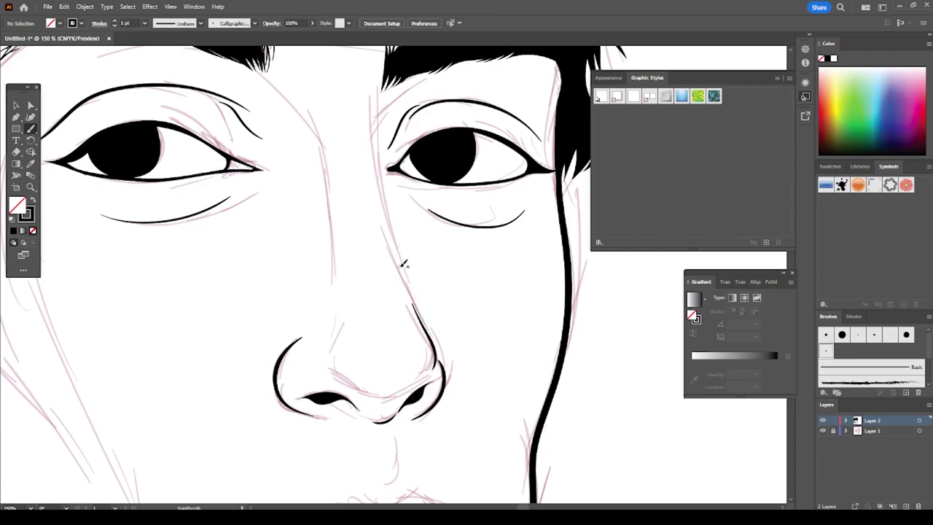
pyautogui.moveTo(403, 264); pyautogui.dragTo(376, 93)
pyautogui.hotkey('ctrl', '0')
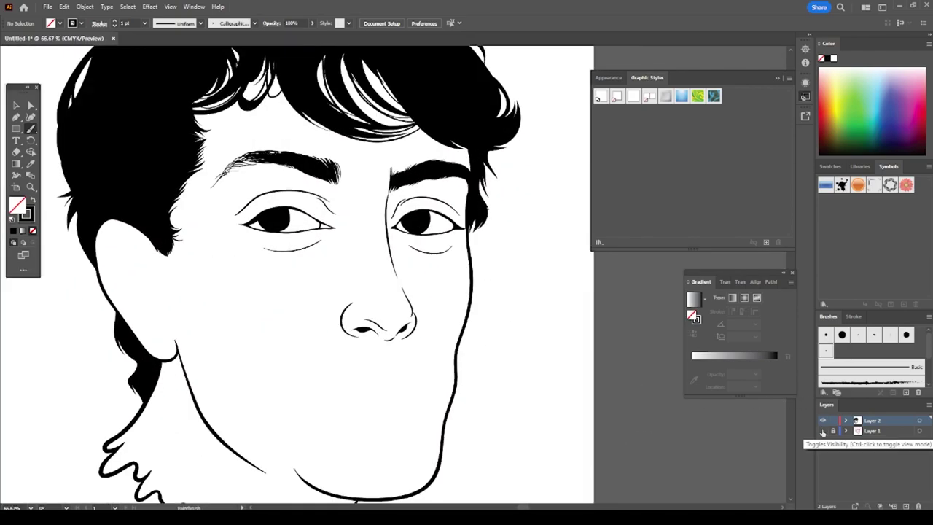
pyautogui.scroll(3, 637, 433)
# - Draw the upper and lower lip lines and the chin crease
pyautogui.moveTo(196, 362)
pyautogui.mouseDown()
pyautogui.moveTo(421, 335)
pyautogui.moveTo(518, 357)
pyautogui.moveTo(267, 387)
pyautogui.moveTo(236, 377)
pyautogui.mouseUp()
pyautogui.moveTo(218, 343)
pyautogui.mouseDown()
pyautogui.moveTo(286, 313)
pyautogui.moveTo(491, 336)
pyautogui.mouseUp()
pyautogui.hotkey('ctrl', '0')
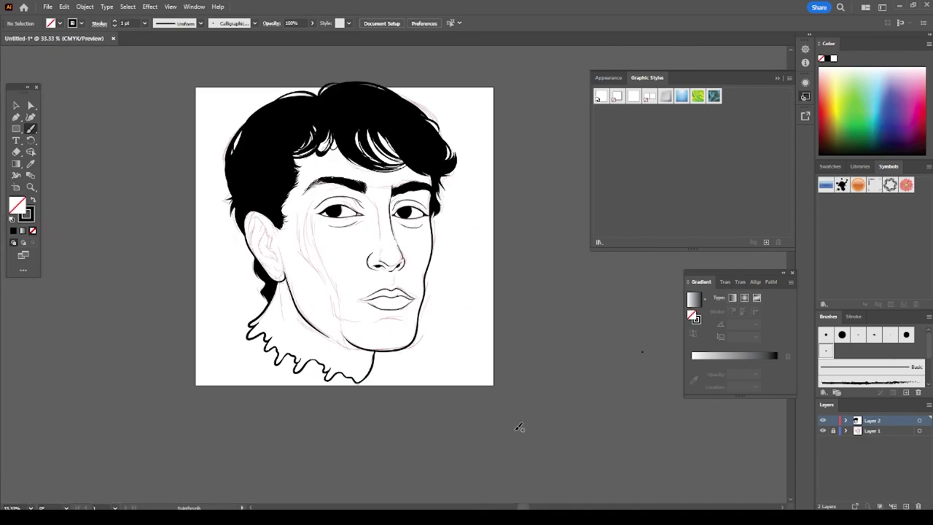
pyautogui.scroll(3, 520, 427)
pyautogui.scroll(1, 500, 431)
pyautogui.moveTo(291, 333); pyautogui.dragTo(485, 342)
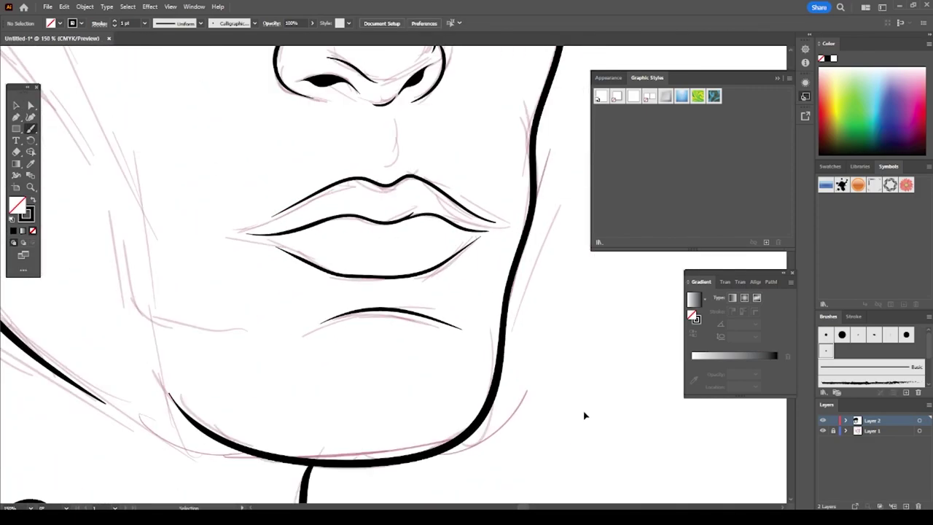
# - Toggle the sketch Layer 1 off and back on to check the line art
pyautogui.hotkey('ctrl', '0')
pyautogui.click(823, 431)
pyautogui.click(823, 431)
pyautogui.scroll(5, 390, 203)
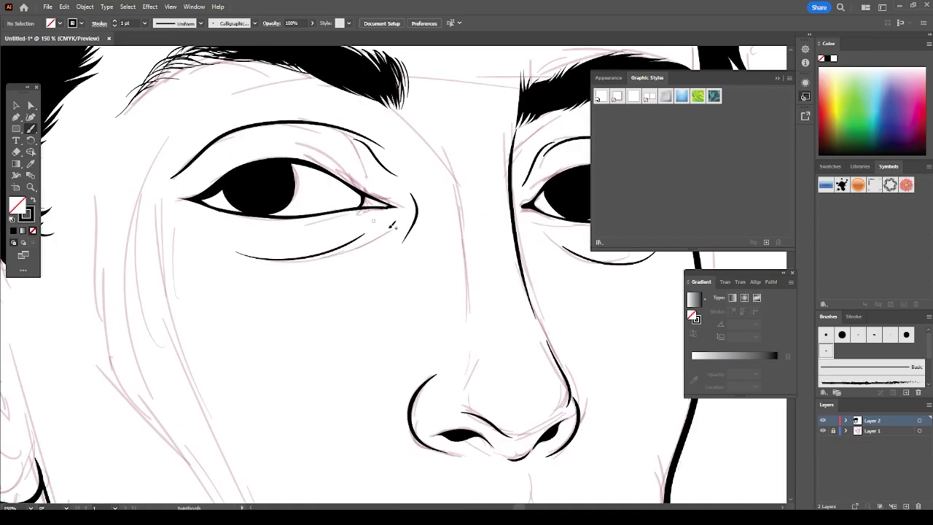
pyautogui.scroll(2, 362, 208)
pyautogui.scroll(-3, 234, 182)
pyautogui.hscroll(-3, 350, 243)
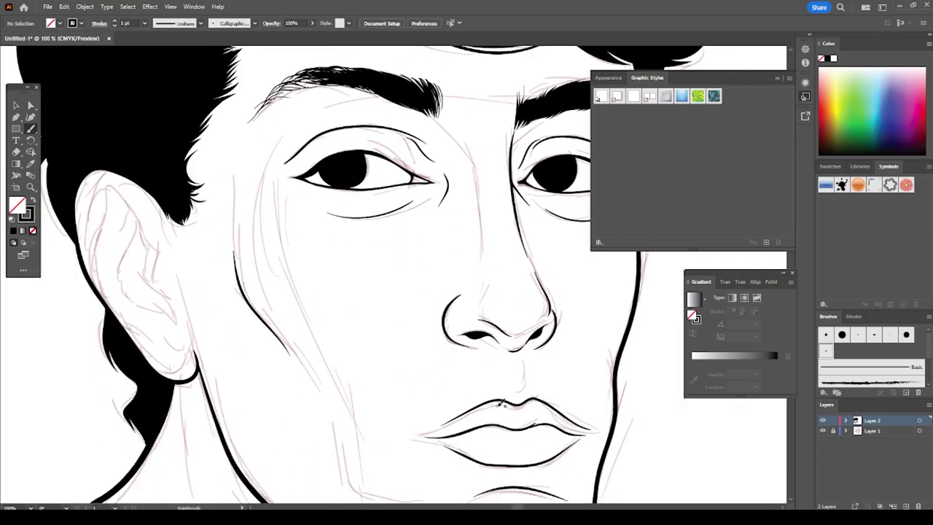
pyautogui.scroll(-5, 464, 391)
pyautogui.scroll(2, 697, 489)
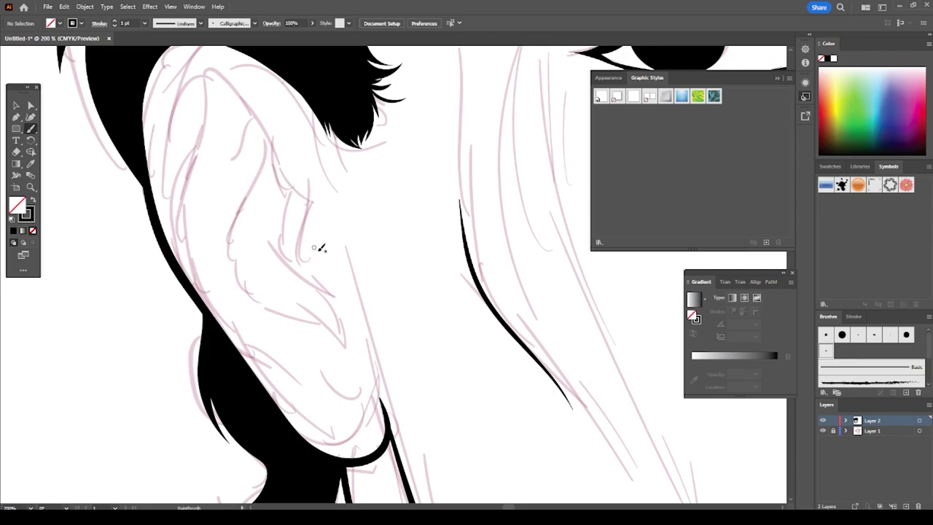
# - Draw the ear's inner curve, outer rim, antihelix, left edge and earlobe
pyautogui.moveTo(311, 186); pyautogui.dragTo(347, 336)
pyautogui.moveTo(309, 212)
pyautogui.mouseDown()
pyautogui.moveTo(219, 79)
pyautogui.moveTo(161, 166)
pyautogui.mouseUp()
pyautogui.moveTo(247, 292); pyautogui.dragTo(281, 153)
pyautogui.moveTo(241, 96); pyautogui.dragTo(230, 164)
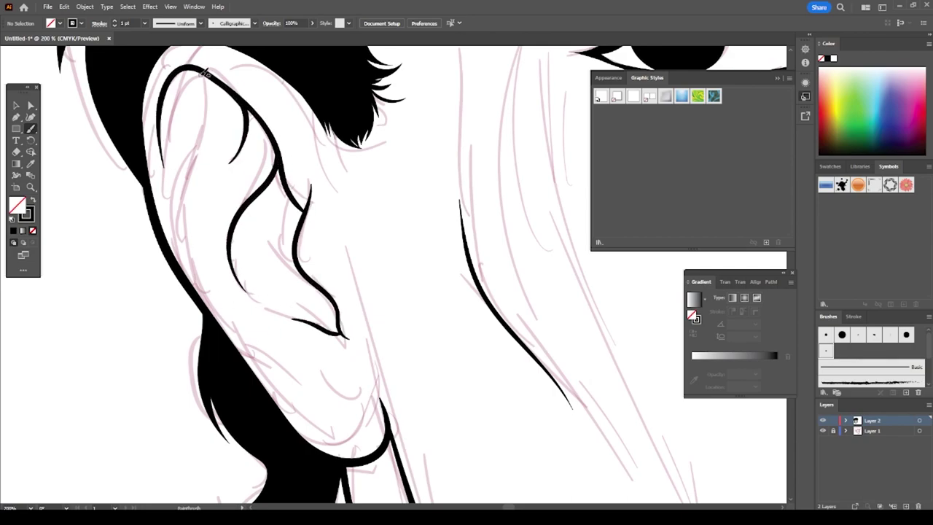
pyautogui.moveTo(203, 77); pyautogui.dragTo(182, 172)
pyautogui.moveTo(177, 194); pyautogui.dragTo(214, 309)
pyautogui.moveTo(234, 347); pyautogui.dragTo(288, 365)
pyautogui.scroll(-4, 363, 387)
pyautogui.scroll(-1, 364, 387)
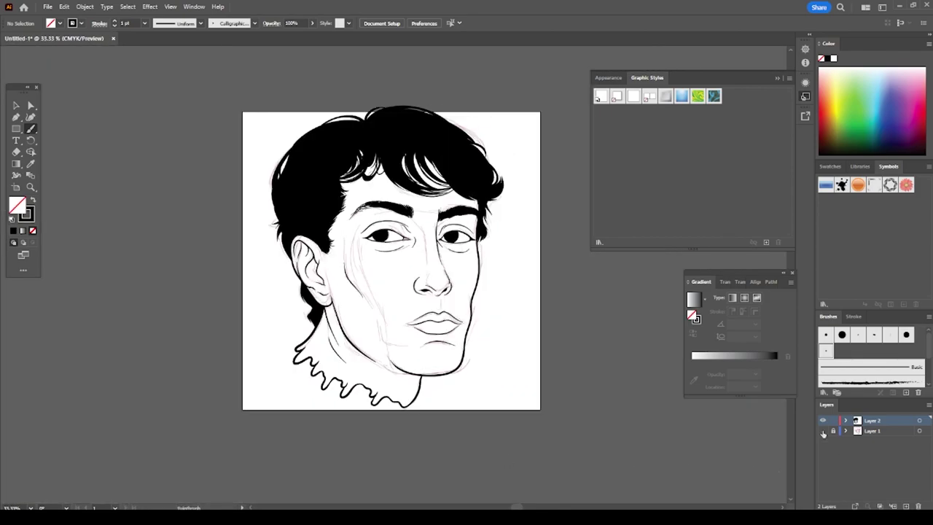
pyautogui.scroll(5, 499, 307)
pyautogui.scroll(2, 521, 358)
# - Thicken both lip corners and add a philtrum line below the nose
pyautogui.moveTo(522, 359); pyautogui.dragTo(475, 330)
pyautogui.scroll(-3, 474, 328)
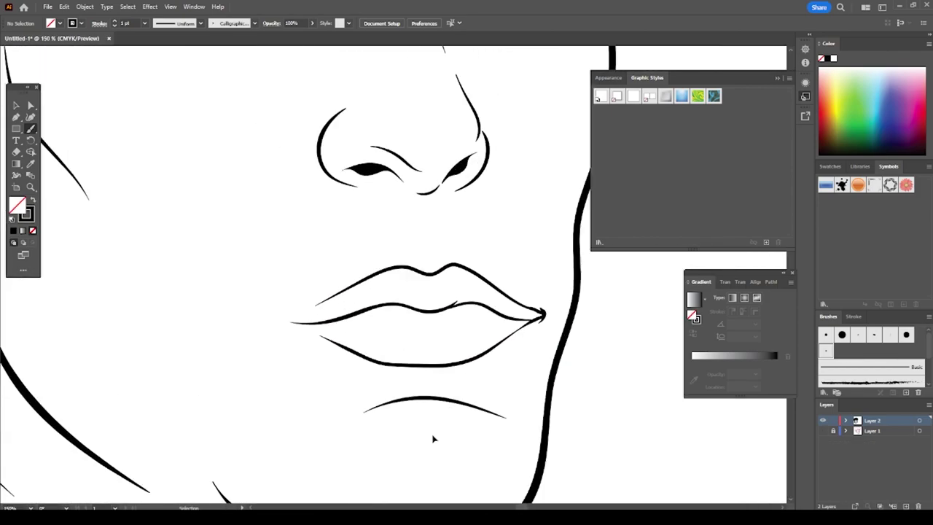
pyautogui.scroll(3, 431, 282)
pyautogui.moveTo(392, 128); pyautogui.dragTo(417, 236)
pyautogui.moveTo(148, 367); pyautogui.dragTo(258, 306)
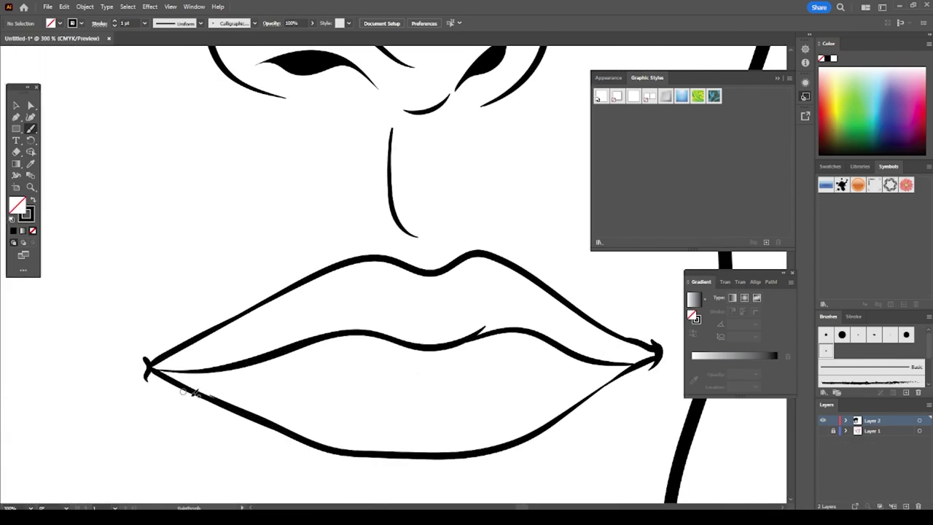
pyautogui.scroll(-3, 375, 434)
pyautogui.scroll(-2, 376, 434)
pyautogui.scroll(1, 375, 434)
pyautogui.hotkey('ctrl', '1')
pyautogui.click(16, 105)
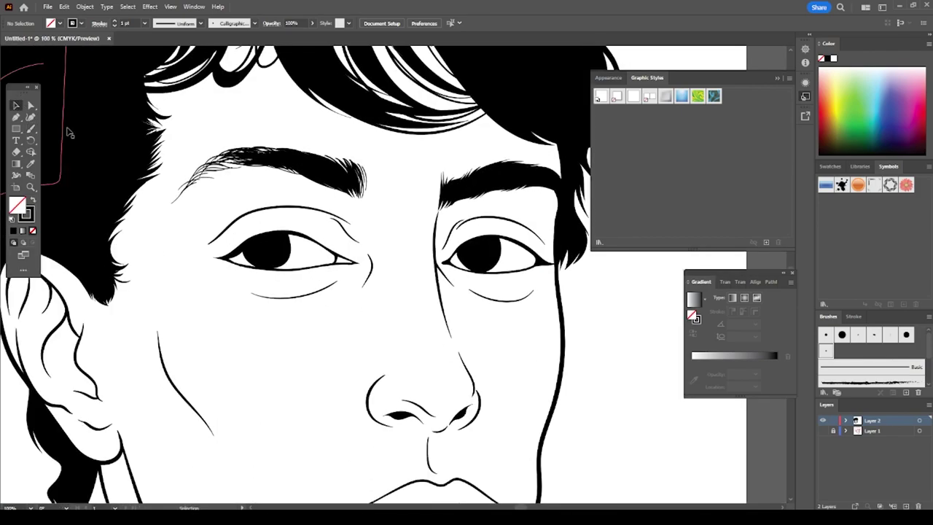
# - Fill the collar with solid black Blob Brush strokes
pyautogui.scroll(-3, 573, 397)
pyautogui.hotkey('shift', 'b')
pyautogui.scroll(3, 479, 396)
pyautogui.moveTo(267, 385); pyautogui.dragTo(441, 416)
pyautogui.scroll(-1, 506, 497)
pyautogui.scroll(3, 375, 282)
pyautogui.moveTo(487, 394); pyautogui.dragTo(461, 268)
pyautogui.moveTo(364, 291); pyautogui.dragTo(575, 331)
pyautogui.moveTo(442, 361); pyautogui.dragTo(446, 304)
pyautogui.scroll(-2, 292, 349)
pyautogui.moveTo(233, 379); pyautogui.dragTo(95, 183)
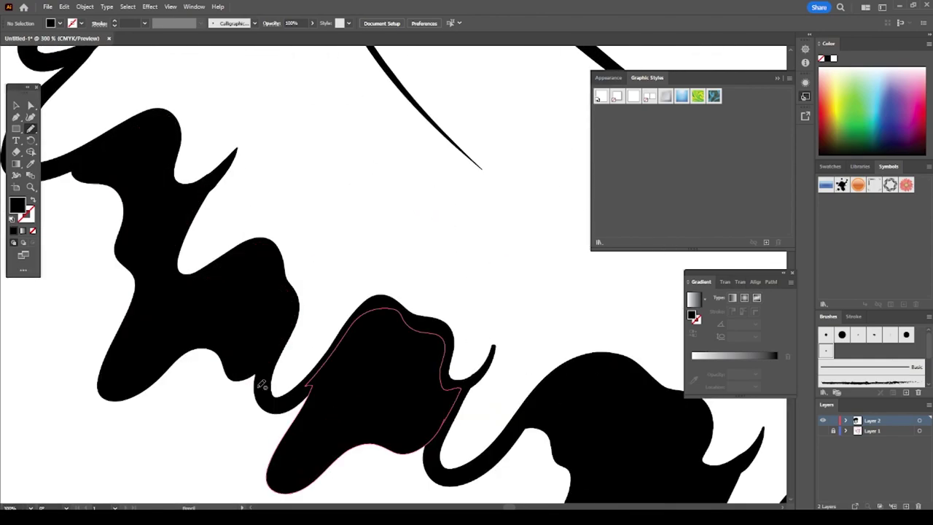
# - Trace a line along the ear's edge, then select all the artwork
pyautogui.hotkey('ctrl', '0')
pyautogui.scroll(3, 145, 317)
pyautogui.scroll(-3, 187, 172)
pyautogui.scroll(3, 187, 173)
pyautogui.scroll(1, 119, 276)
pyautogui.moveTo(302, 211)
pyautogui.mouseDown()
pyautogui.moveTo(233, 321)
pyautogui.moveTo(331, 339)
pyautogui.mouseUp()
pyautogui.hotkey('ctrl', '0')
pyautogui.press('v')
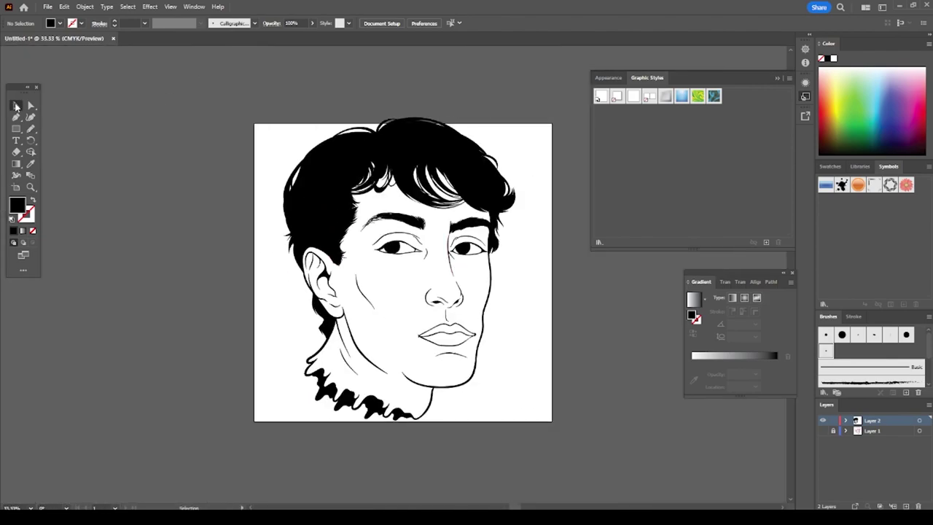
pyautogui.hotkey('ctrl', 'a')
pyautogui.click(84, 7)
# - Merge the selected strokes with Pathfinder and duplicate the line-art layer as a backup
pyautogui.click(692, 307)
pyautogui.click(479, 162)
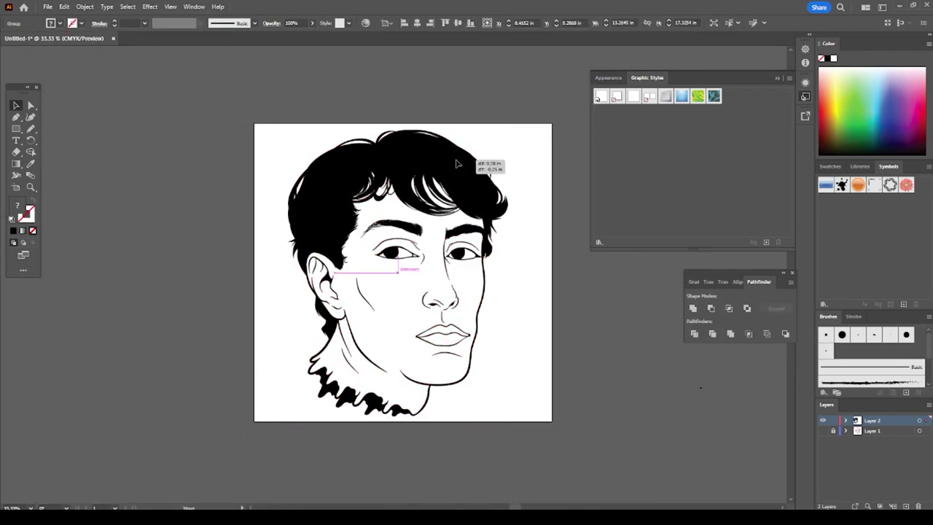
pyautogui.moveTo(874, 424); pyautogui.dragTo(905, 505)
# - Load the skin tone swatch library and pick a peach fill colour
pyautogui.click(830, 166)
pyautogui.click(824, 303)
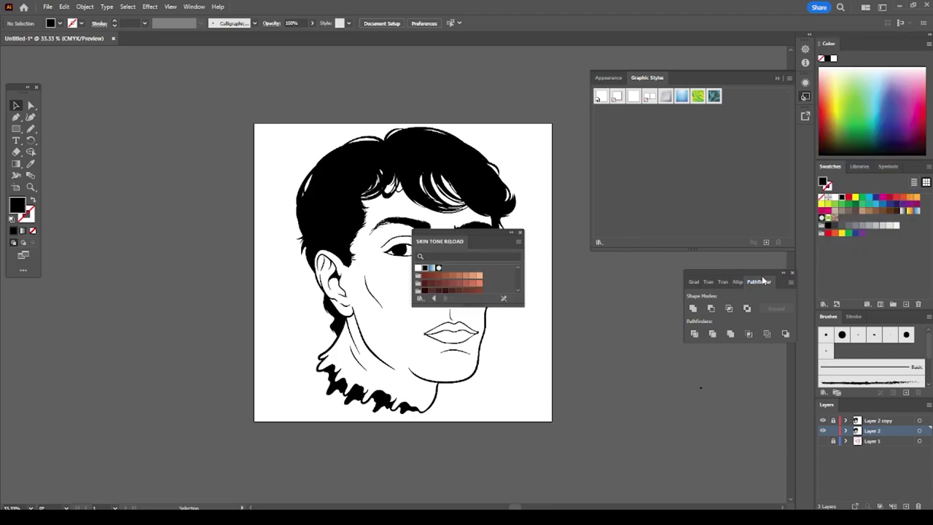
pyautogui.click(733, 280)
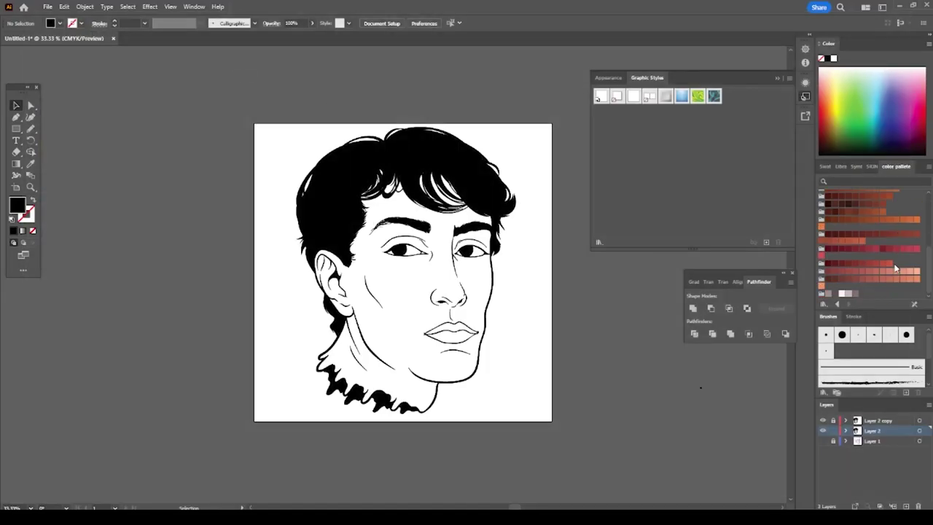
pyautogui.scroll(5, 897, 268)
pyautogui.click(883, 202)
# - Draw a peach rectangle over the artboard and confine it inside the face
pyautogui.press('m')
pyautogui.moveTo(247, 112); pyautogui.dragTo(572, 444)
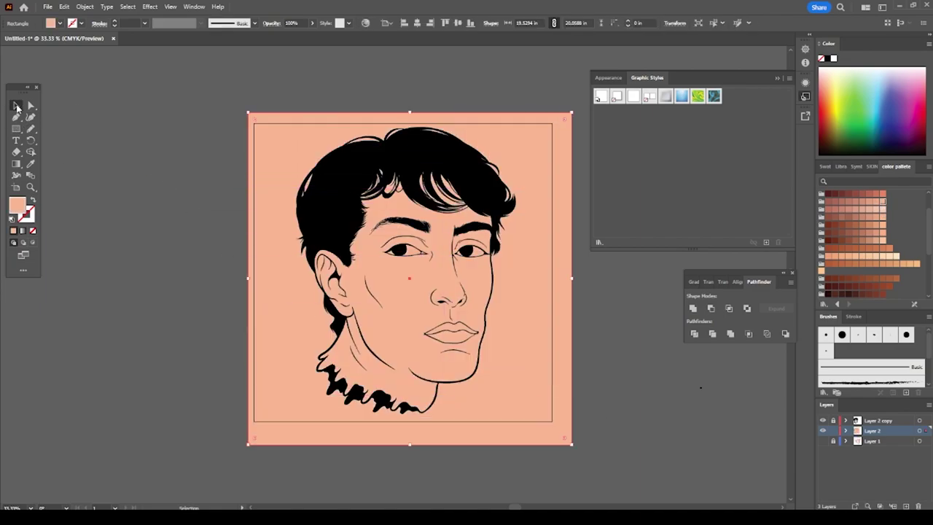
pyautogui.rightClick(543, 129)
pyautogui.click(639, 353)
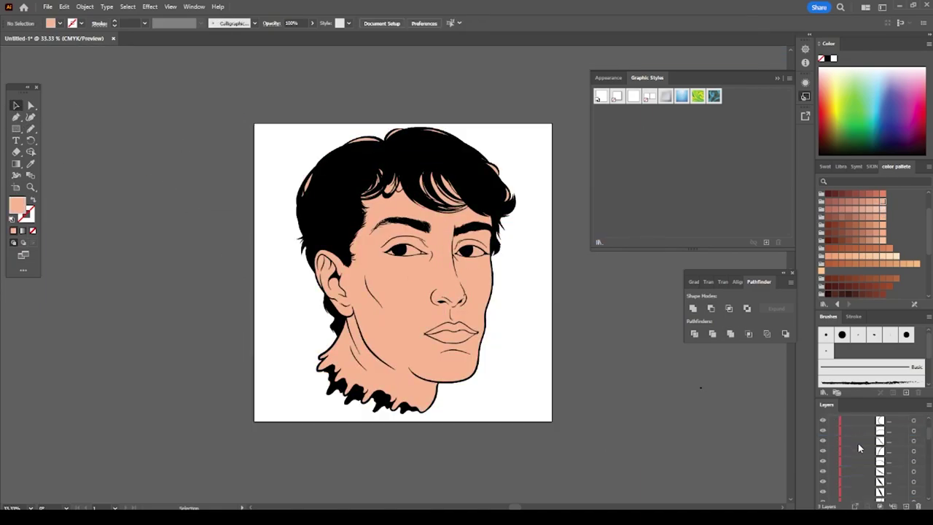
# - Isolate the line-art group with Direct Selection and zoom in on the face
pyautogui.scroll(1, 269, 164)
pyautogui.scroll(1, 268, 164)
pyautogui.press('a')
pyautogui.hotkey('ctrl', '=')
pyautogui.hotkey('ctrl', '=')
pyautogui.rightClick(516, 271)
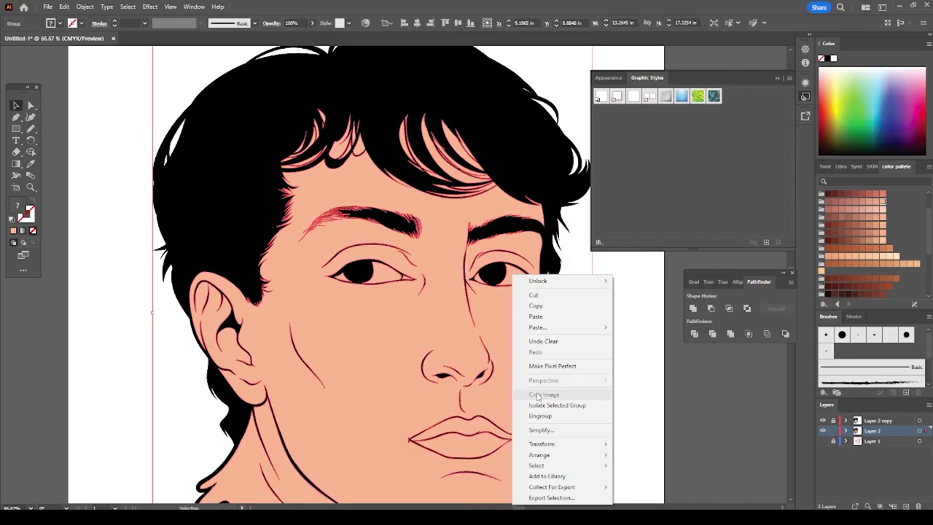
pyautogui.click(552, 390)
pyautogui.scroll(-2, 634, 375)
pyautogui.hotkey('ctrl', '1')
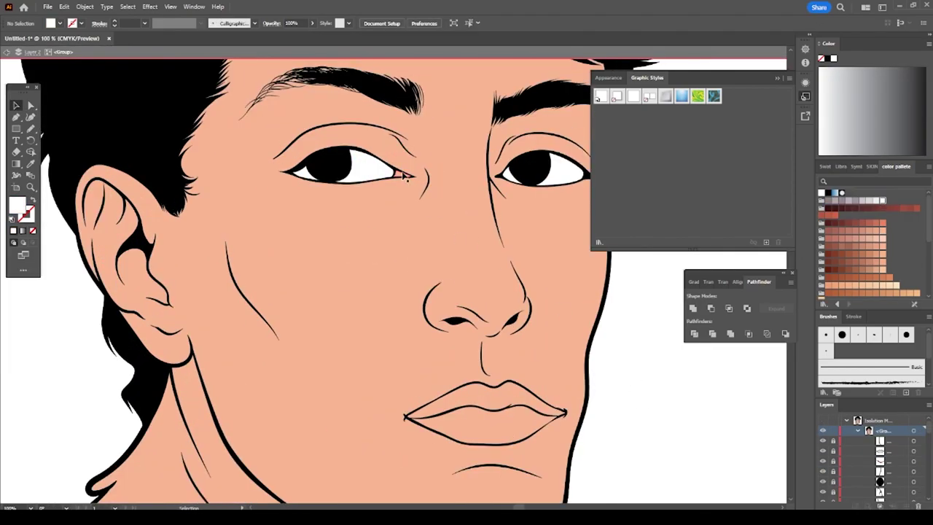
# - Fill the lower lip light pink and the upper lip brown-red from the swatches
pyautogui.click(478, 422)
pyautogui.scroll(-3, 867, 241)
pyautogui.click(847, 272)
pyautogui.click(875, 271)
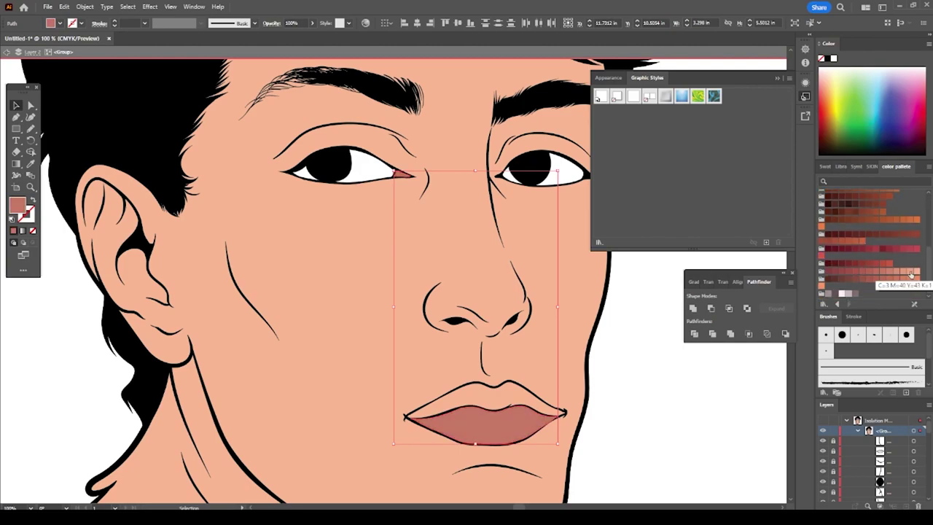
pyautogui.click(485, 397)
# - Exit isolation, duplicate the line-art layer as Layer 5, and Magic Wand-select the black outlines
pyautogui.doubleClick(730, 352)
pyautogui.hotkey('ctrl', '0')
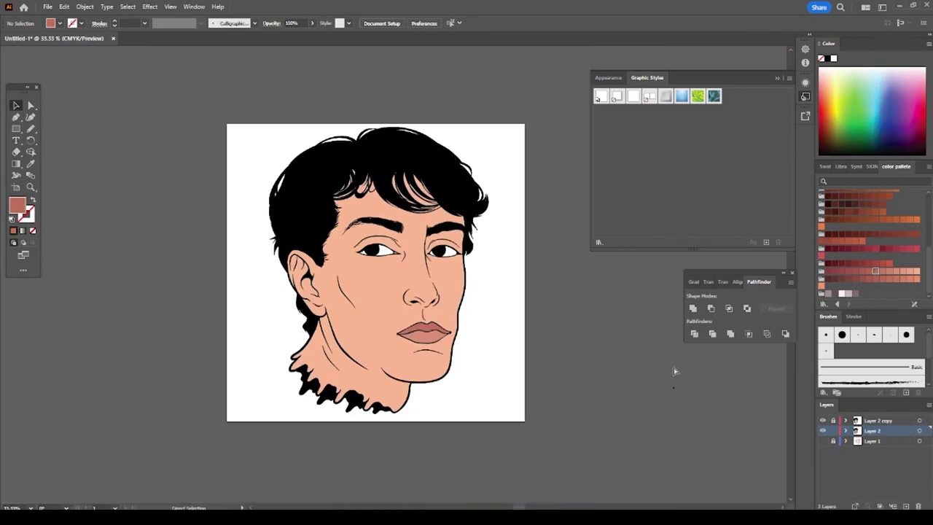
pyautogui.moveTo(904, 435); pyautogui.dragTo(906, 506)
pyautogui.hotkey('ctrl', '+')
pyautogui.hotkey('ctrl', '+')
pyautogui.press('y')
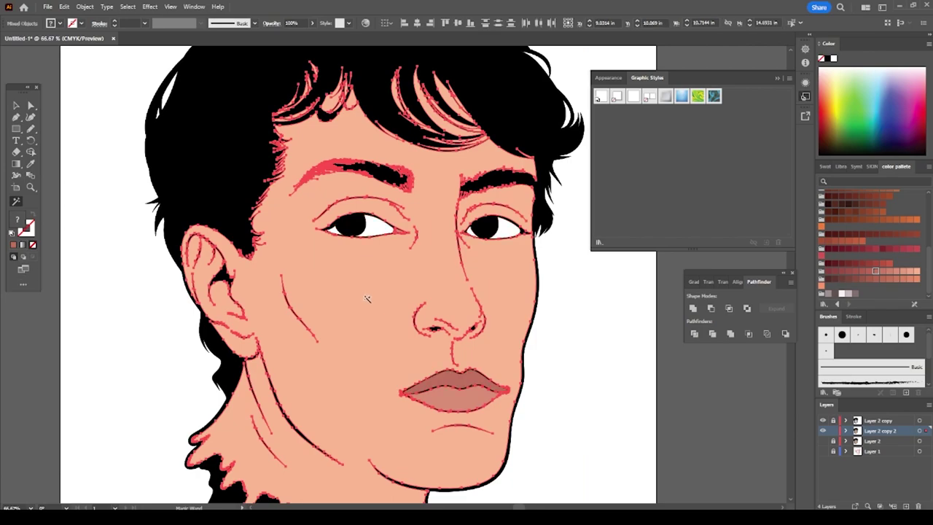
pyautogui.click(823, 440)
pyautogui.scroll(4, 478, 411)
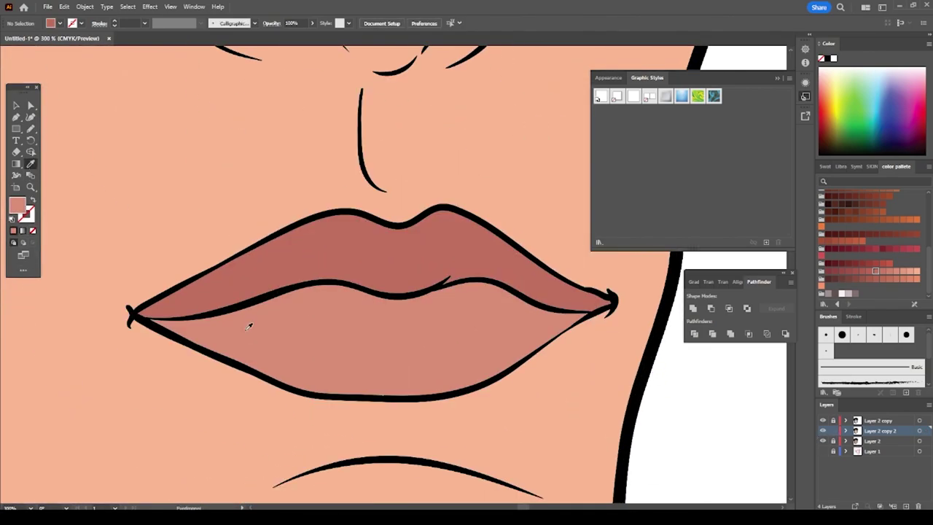
# - Trace a Pencil path along the lower lip
pyautogui.press('n')
pyautogui.moveTo(133, 320)
pyautogui.mouseDown()
pyautogui.moveTo(327, 394)
pyautogui.moveTo(550, 347)
pyautogui.mouseUp()
pyautogui.moveTo(543, 302)
pyautogui.mouseDown()
pyautogui.moveTo(324, 288)
pyautogui.moveTo(139, 315)
pyautogui.mouseUp()
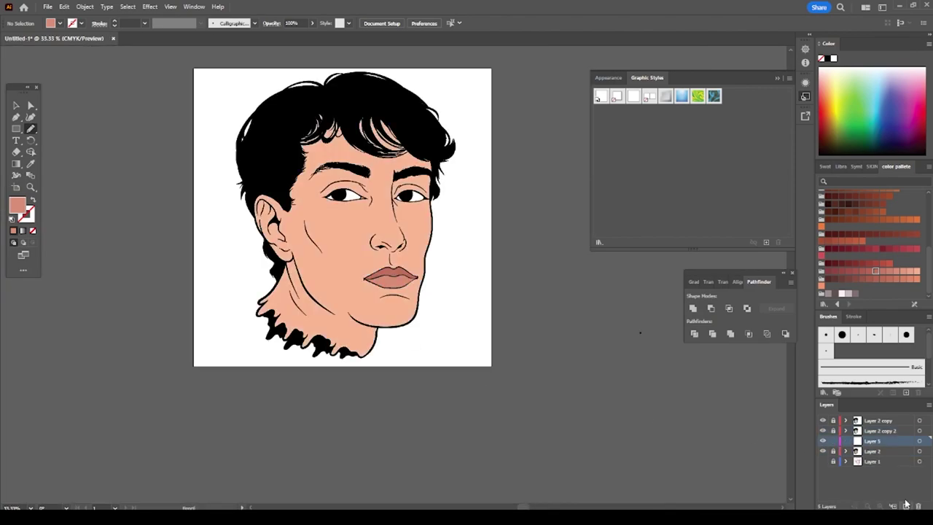
# - On a new layer, draw a dark skin-toned shadow shape around the nostrils
pyautogui.scroll(5, 867, 241)
pyautogui.click(882, 230)
pyautogui.hotkey('ctrl', '1')
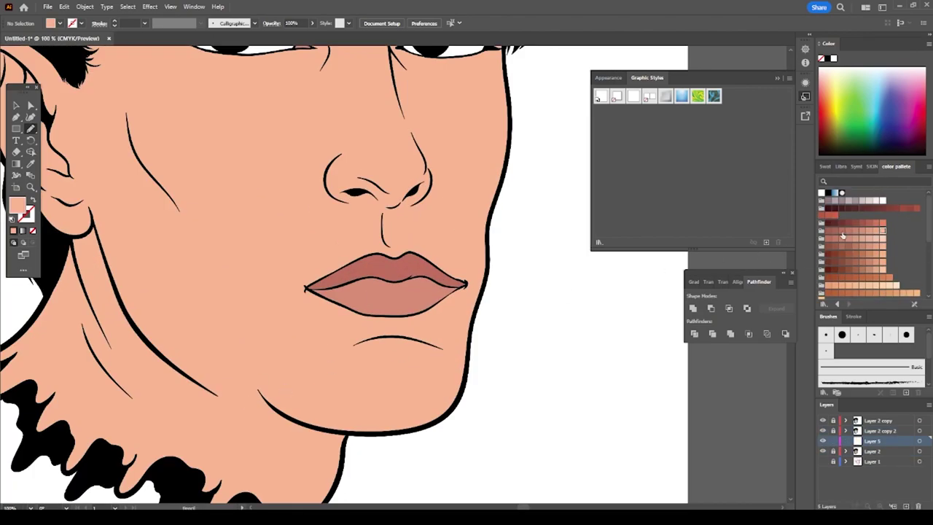
pyautogui.click(842, 231)
pyautogui.scroll(3, 368, 146)
pyautogui.moveTo(243, 257); pyautogui.dragTo(385, 305)
pyautogui.moveTo(547, 195); pyautogui.dragTo(545, 191)
# - Recolour the nose shadow to another skin shade and deselect it
pyautogui.hotkey('ctrl', '-')
pyautogui.hotkey('ctrl', '-')
pyautogui.press('v')
pyautogui.click(862, 230)
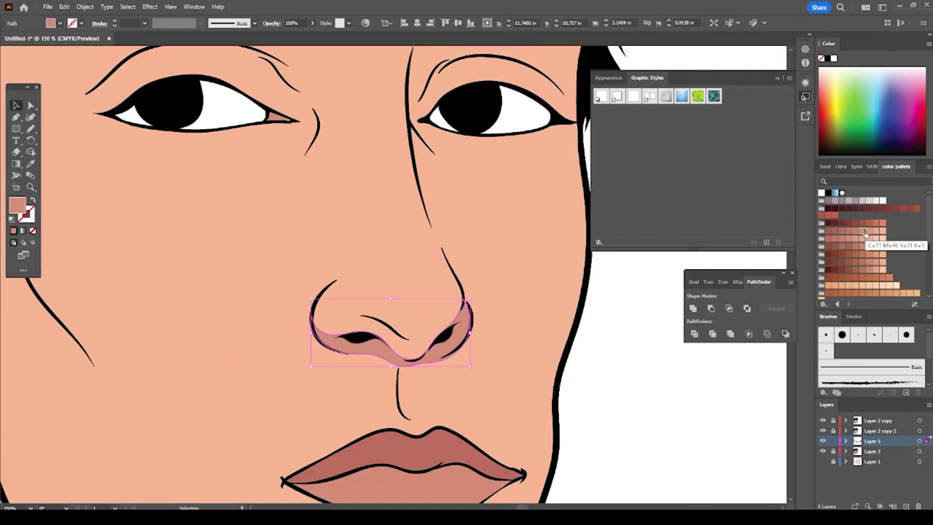
pyautogui.scroll(-2, 538, 425)
pyautogui.scroll(4, 397, 410)
pyautogui.hotkey('ctrl', 'shift', 'a')
pyautogui.press('n')
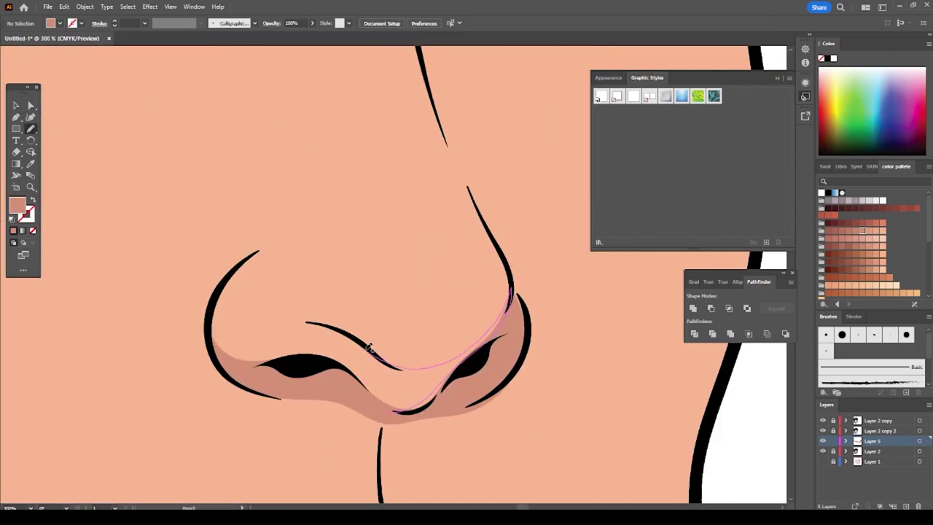
# - Draw shadow shapes around the nostril, along the nose side and beneath the other eye
pyautogui.moveTo(320, 342); pyautogui.dragTo(345, 328)
pyautogui.moveTo(292, 339); pyautogui.dragTo(291, 341)
pyautogui.scroll(-2, 289, 312)
pyautogui.hscroll(2, 289, 311)
pyautogui.moveTo(373, 373); pyautogui.dragTo(376, 393)
pyautogui.scroll(-2, 376, 394)
pyautogui.scroll(-1, 361, 406)
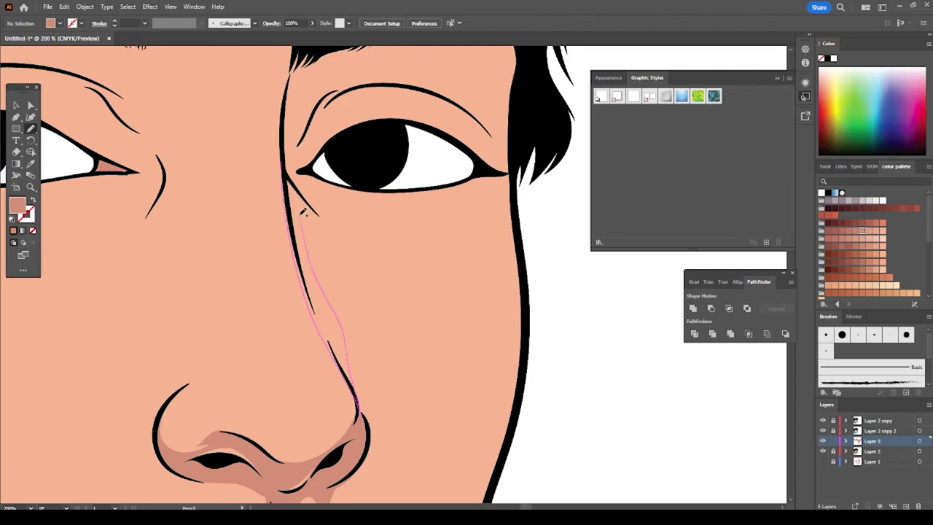
pyautogui.moveTo(304, 219); pyautogui.dragTo(352, 252)
pyautogui.moveTo(466, 243); pyautogui.dragTo(422, 228)
pyautogui.scroll(-2, 466, 246)
pyautogui.scroll(2, 291, 234)
pyautogui.scroll(-3, 423, 228)
pyautogui.scroll(4, 535, 384)
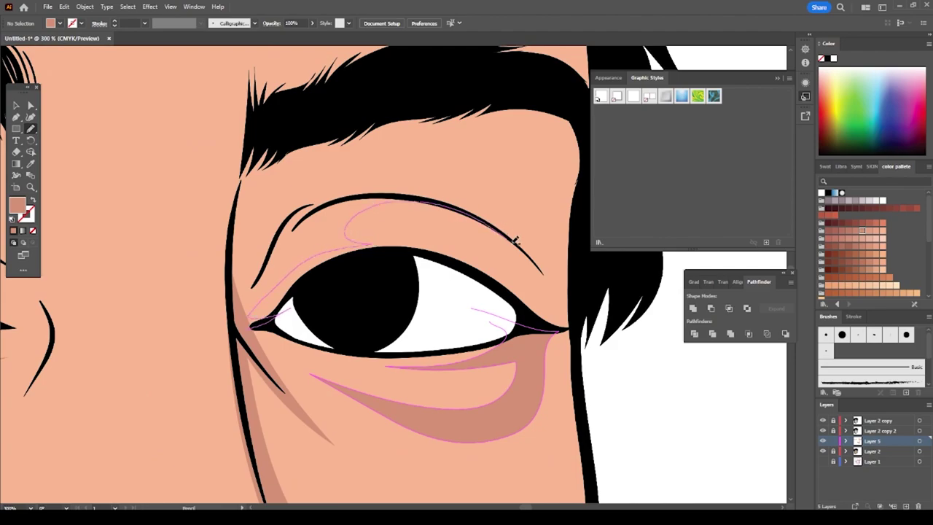
# - Shade the eye socket below the brow, the eye corner and under the chin
pyautogui.moveTo(348, 245); pyautogui.dragTo(239, 388)
pyautogui.scroll(-1, 390, 419)
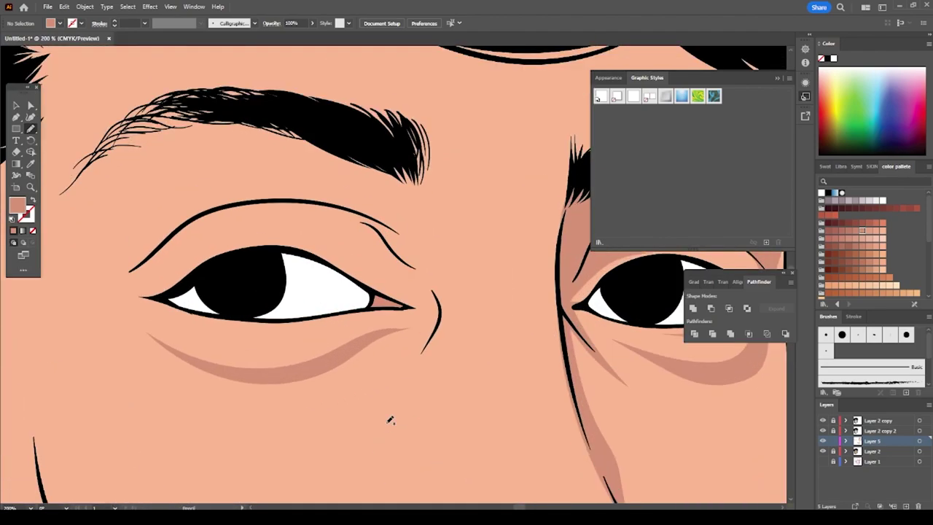
pyautogui.moveTo(442, 307); pyautogui.dragTo(208, 182)
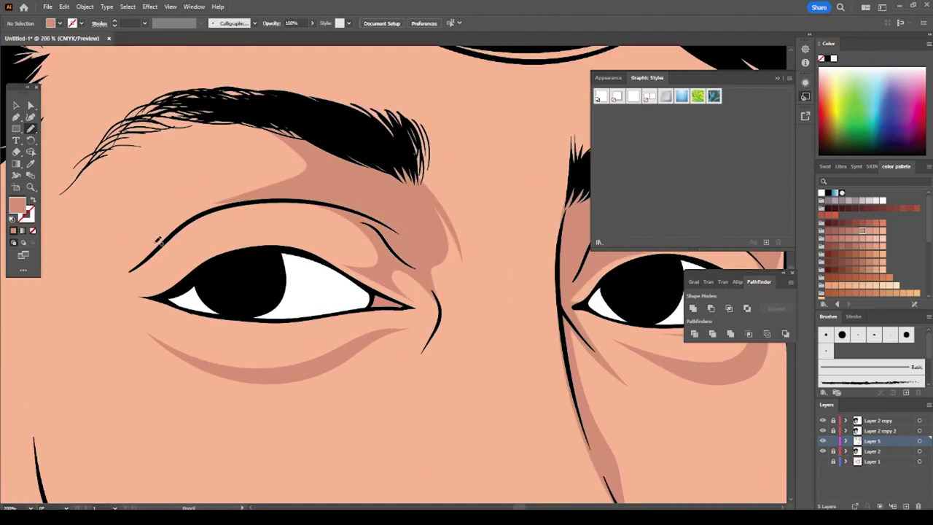
pyautogui.scroll(-5, 301, 406)
pyautogui.scroll(2, 468, 473)
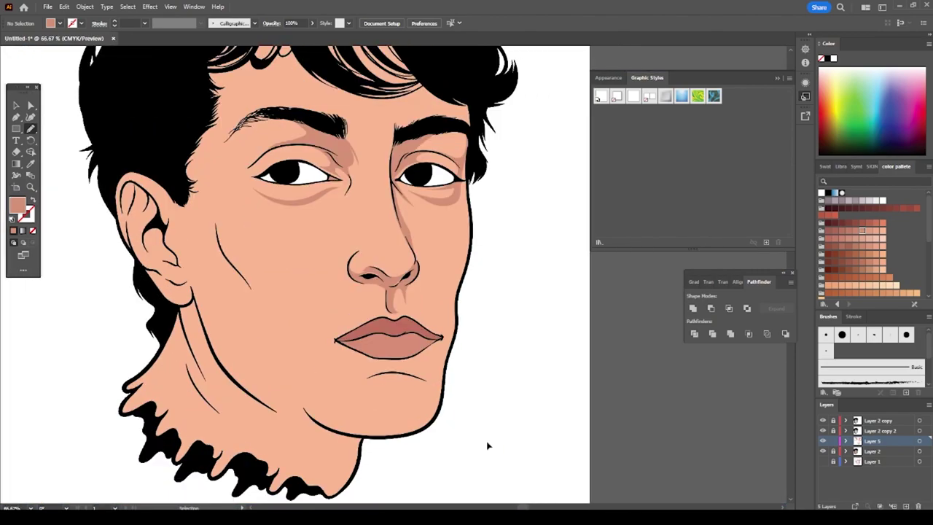
pyautogui.scroll(2, 488, 444)
pyautogui.scroll(1, 534, 463)
pyautogui.moveTo(430, 325); pyautogui.dragTo(201, 226)
pyautogui.scroll(-5, 554, 398)
pyautogui.scroll(2, 554, 398)
pyautogui.scroll(-1, 555, 400)
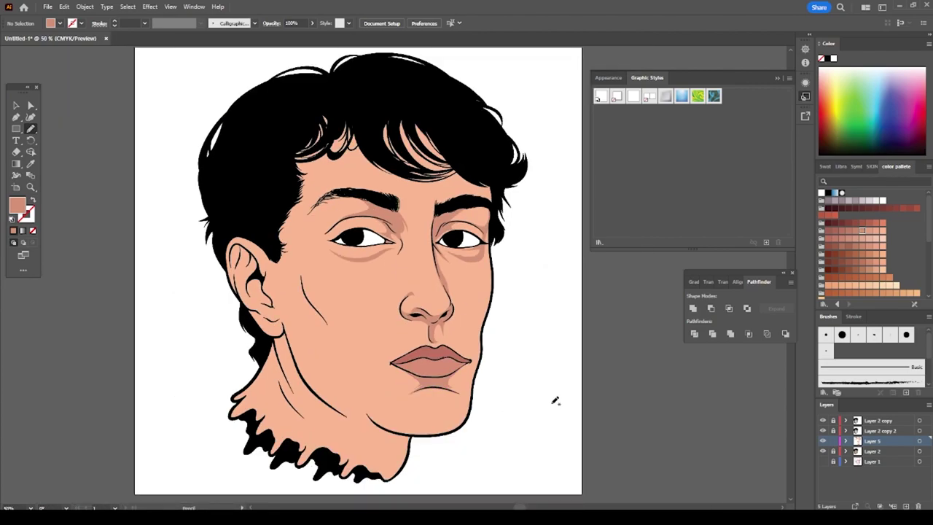
pyautogui.scroll(2, 489, 396)
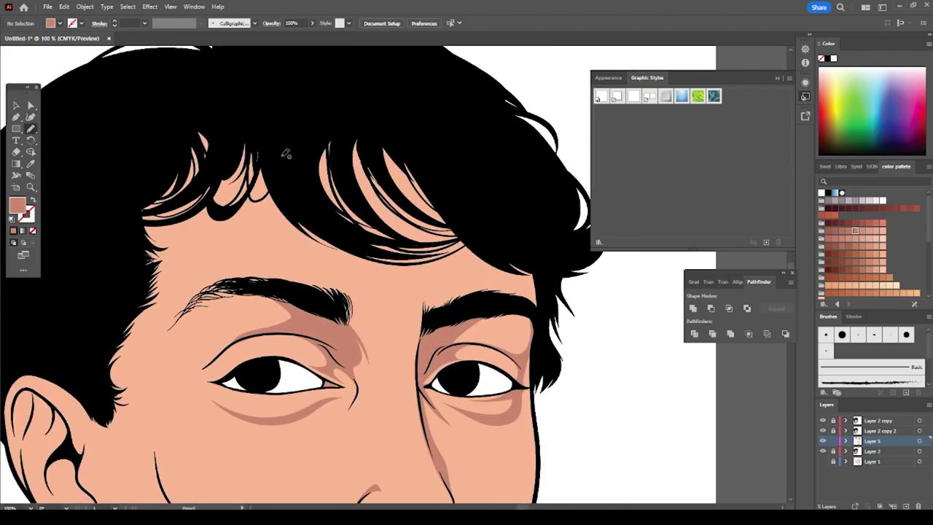
# - Add shadows under the hair fringe, along the temple hairline and the eyebrow
pyautogui.moveTo(281, 159)
pyautogui.mouseDown()
pyautogui.moveTo(263, 135)
pyautogui.moveTo(210, 172)
pyautogui.mouseUp()
pyautogui.scroll(-3, 511, 424)
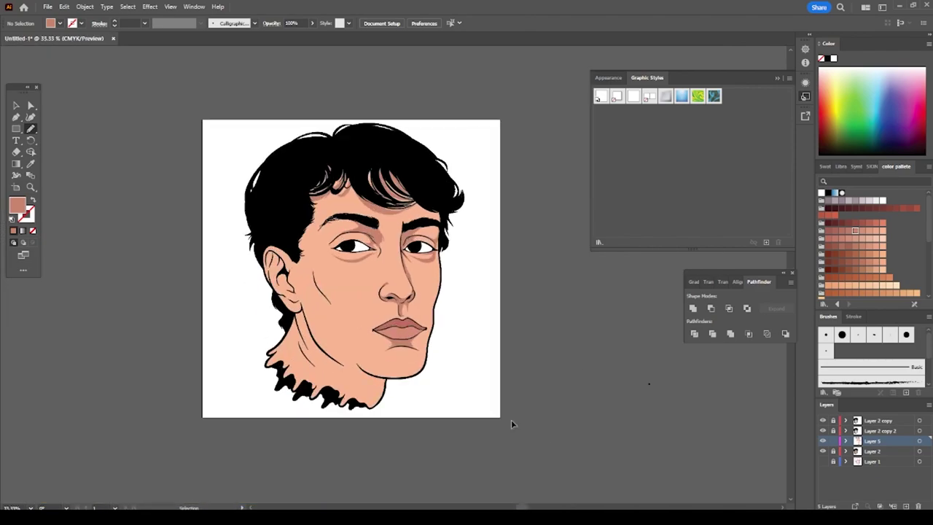
pyautogui.scroll(3, 336, 222)
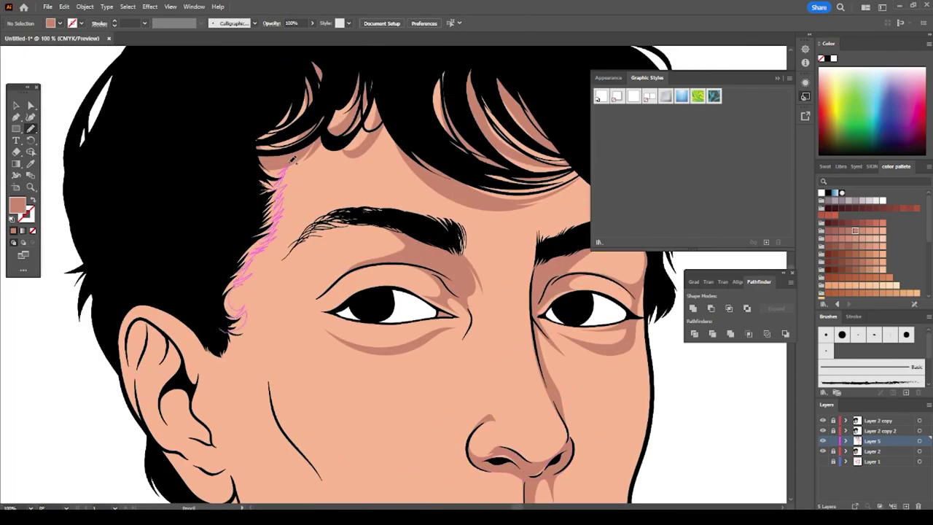
pyautogui.moveTo(375, 227); pyautogui.dragTo(402, 238)
pyautogui.moveTo(290, 248); pyautogui.dragTo(284, 253)
pyautogui.scroll(-3, 292, 251)
pyautogui.scroll(-1, 626, 467)
pyautogui.scroll(1, 621, 452)
pyautogui.scroll(4, 379, 183)
# - Shade beneath the lower lip, along the chin, from chin toward ear, and the cheek
pyautogui.moveTo(379, 183); pyautogui.dragTo(270, 125)
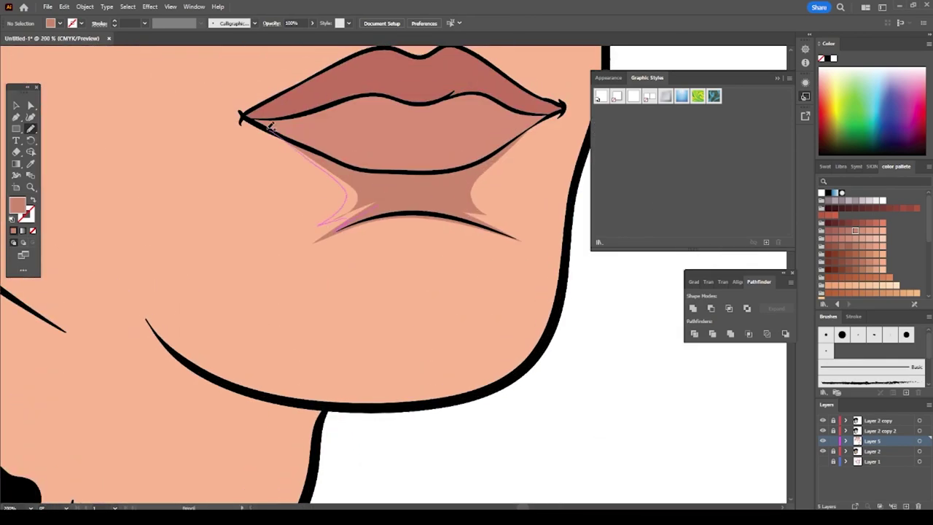
pyautogui.moveTo(558, 285); pyautogui.dragTo(124, 280)
pyautogui.scroll(-2, 471, 394)
pyautogui.moveTo(398, 333); pyautogui.dragTo(483, 382)
pyautogui.scroll(-3, 474, 393)
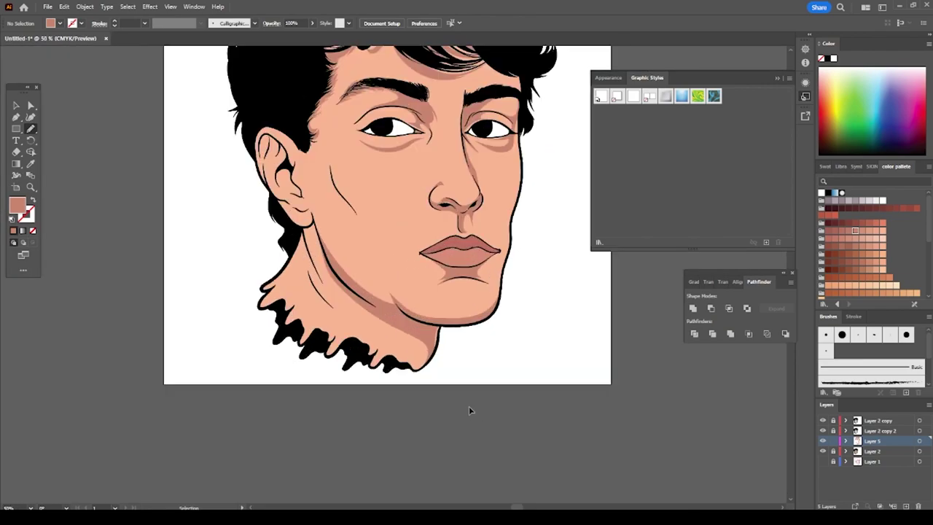
pyautogui.scroll(4, 277, 321)
pyautogui.moveTo(209, 183); pyautogui.dragTo(301, 358)
# - Draw several dark peach shadow strokes down the jaw and neck
pyautogui.scroll(-1, 401, 421)
pyautogui.scroll(-1, 401, 421)
pyautogui.moveTo(260, 143); pyautogui.dragTo(191, 357)
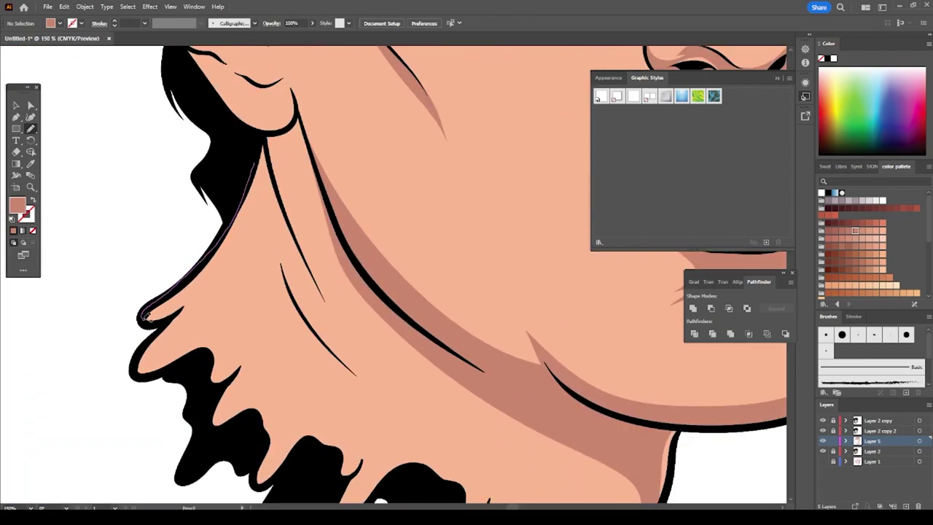
pyautogui.moveTo(237, 248)
pyautogui.mouseDown()
pyautogui.moveTo(274, 357)
pyautogui.moveTo(387, 404)
pyautogui.mouseUp()
pyautogui.moveTo(285, 153); pyautogui.dragTo(372, 364)
pyautogui.moveTo(288, 73); pyautogui.dragTo(305, 131)
pyautogui.scroll(8, 364, 437)
# - Shade the cheek beside the ear and the ear's outer rim
pyautogui.moveTo(368, 491); pyautogui.dragTo(359, 489)
pyautogui.hotkey('ctrl', '=')
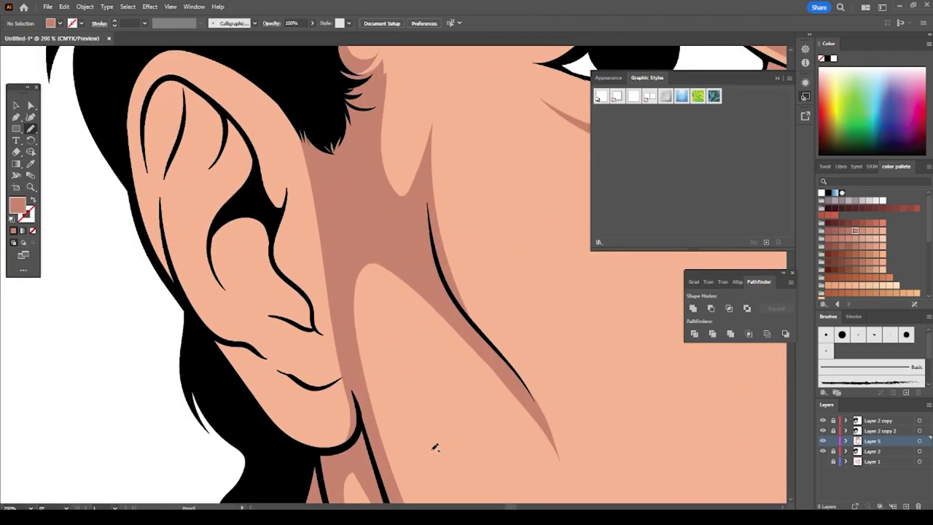
pyautogui.moveTo(295, 182)
pyautogui.mouseDown()
pyautogui.moveTo(149, 87)
pyautogui.moveTo(176, 145)
pyautogui.moveTo(303, 325)
pyautogui.moveTo(340, 339)
pyautogui.mouseUp()
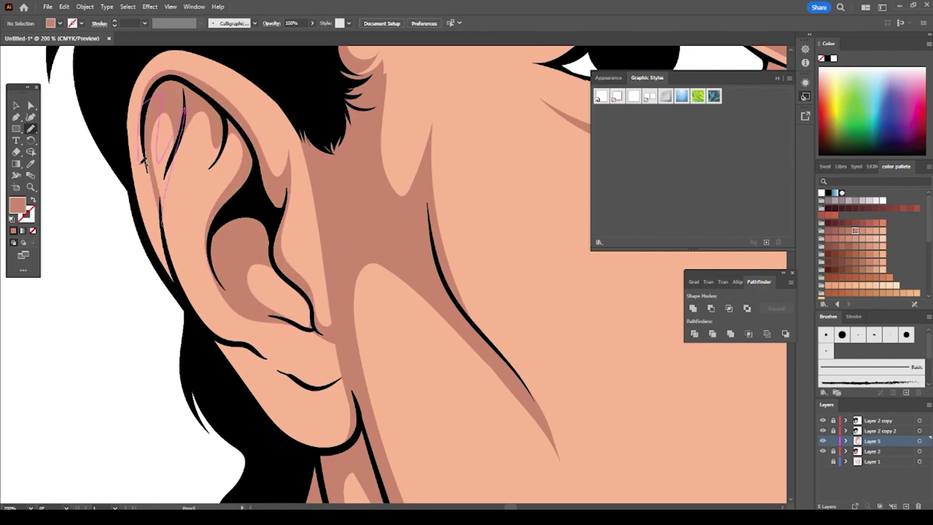
pyautogui.scroll(-3, 340, 339)
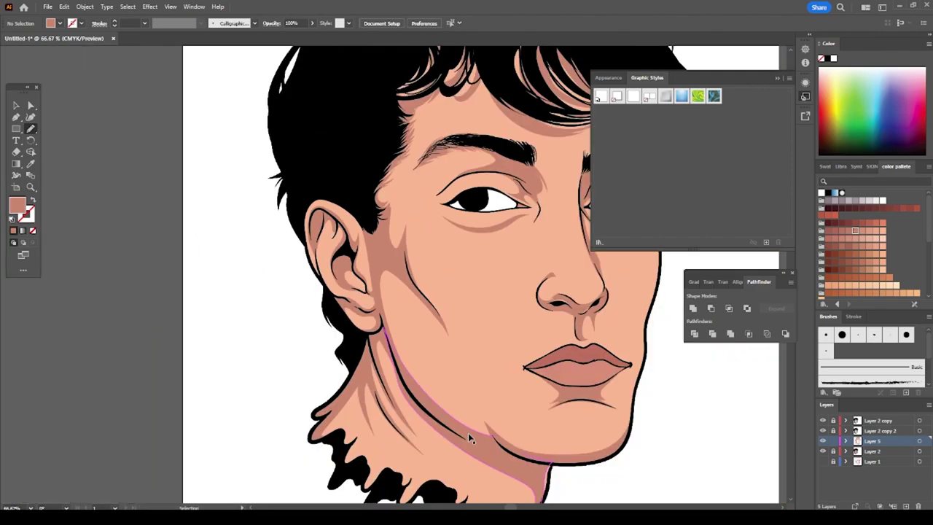
pyautogui.scroll(3, 343, 306)
# - Add a shadow stroke beside the ear and another above the right eye
pyautogui.moveTo(267, 268)
pyautogui.mouseDown()
pyautogui.moveTo(259, 210)
pyautogui.moveTo(264, 330)
pyautogui.mouseUp()
pyautogui.scroll(-3, 632, 381)
pyautogui.scroll(4, 364, 292)
pyautogui.scroll(-1, 264, 330)
pyautogui.scroll(1, 214, 375)
pyautogui.scroll(1, 437, 240)
pyautogui.moveTo(509, 278); pyautogui.dragTo(490, 209)
pyautogui.scroll(-4, 490, 209)
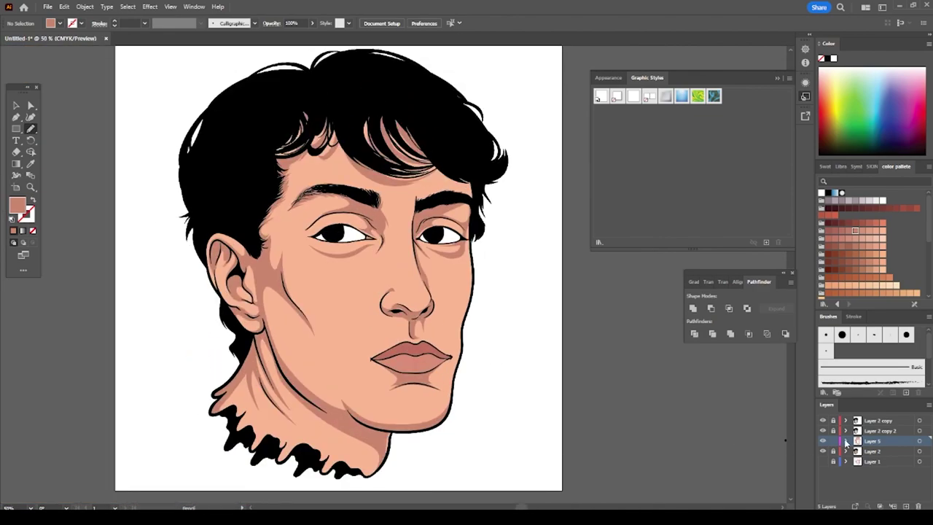
# - Add Layer 6 for highlights and zoom in on the face
pyautogui.hotkey('ctrl', 'l')
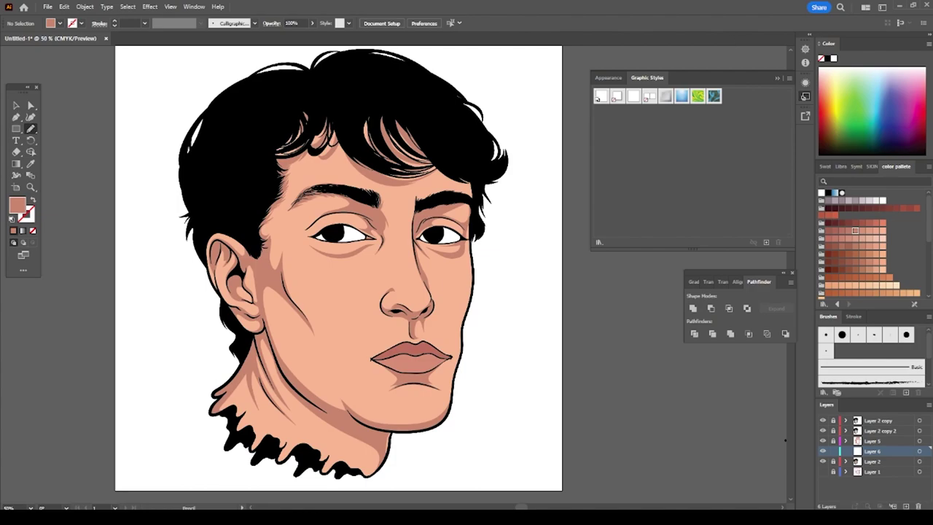
pyautogui.hotkey('ctrl', '+')
pyautogui.hotkey('ctrl', '+')
# - Draw a light peach highlight shape on the nostril and recolour it lighter
pyautogui.hotkey('ctrl', '+')
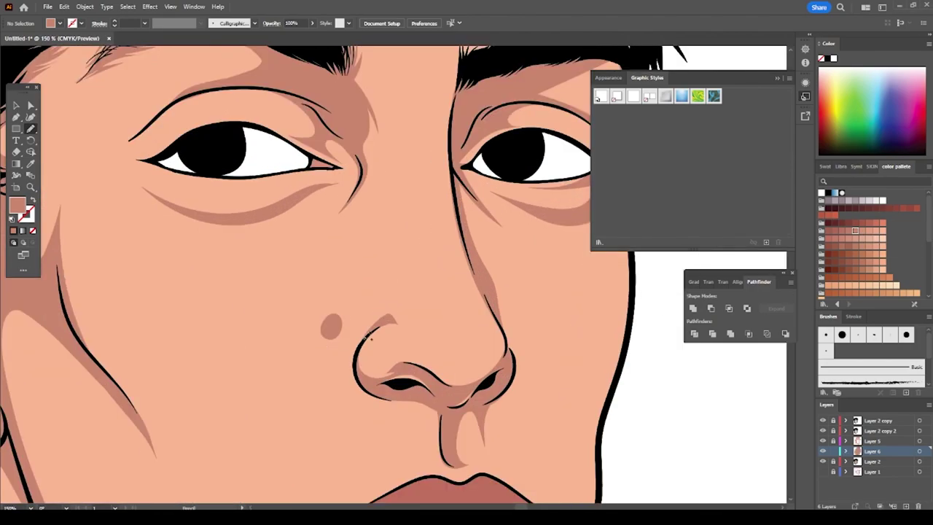
pyautogui.click(861, 232)
pyautogui.moveTo(357, 352); pyautogui.dragTo(356, 356)
pyautogui.hotkey('ctrl', '+')
pyautogui.press('v')
pyautogui.click(872, 233)
pyautogui.hotkey('ctrl', '-')
pyautogui.hotkey('ctrl', 'shift', 'a')
pyautogui.hotkey('ctrl', '+')
pyautogui.press('n')
# - Add another nostril highlight and remove an unwanted pale nose stroke
pyautogui.moveTo(333, 367); pyautogui.dragTo(307, 406)
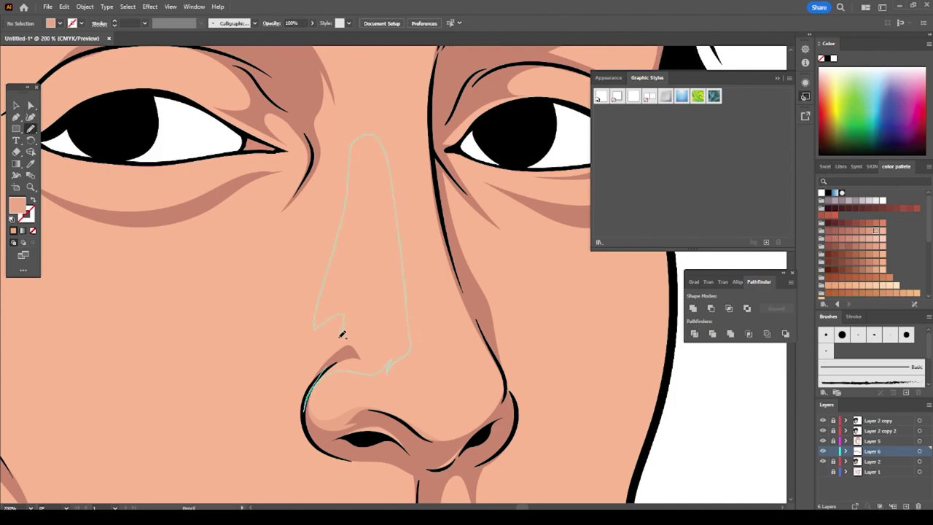
pyautogui.hotkey('ctrl', '-')
pyautogui.hotkey('ctrl', '+')
pyautogui.press('v')
pyautogui.hotkey('ctrl', '+')
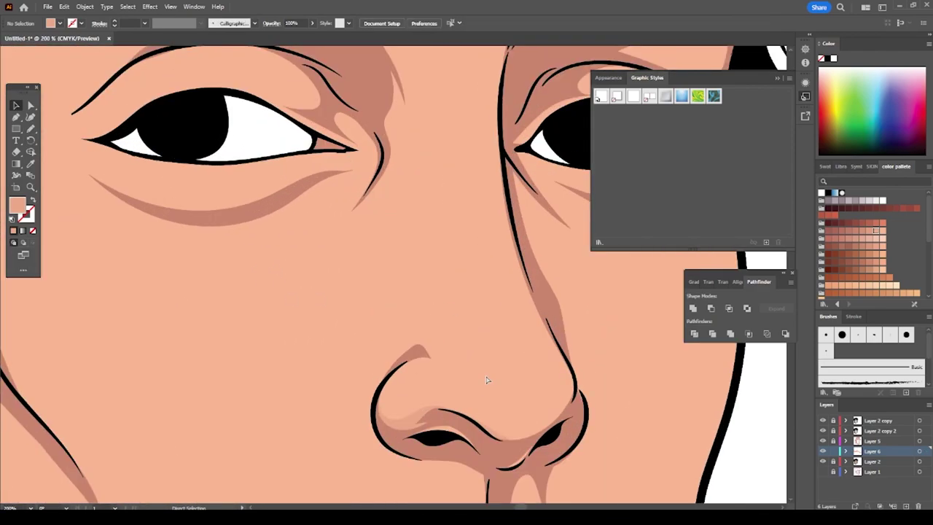
pyautogui.hotkey('ctrl', '-')
pyautogui.hotkey('ctrl', '+')
pyautogui.press('n')
# - Draw a highlight running from the brow down the nose bridge, redrawing it once
pyautogui.moveTo(330, 56); pyautogui.dragTo(349, 188)
pyautogui.hotkey('ctrl', 'z')
pyautogui.hotkey('ctrl', '-')
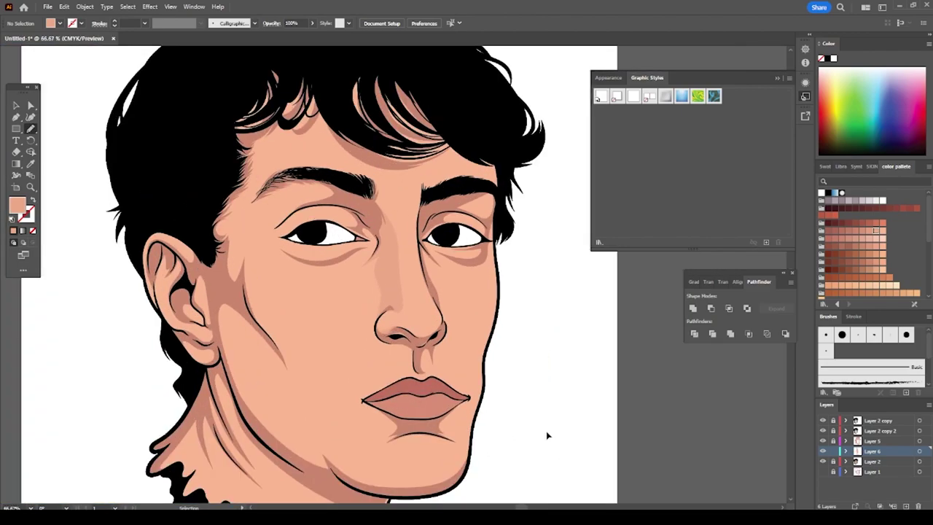
pyautogui.hotkey('ctrl', '+')
pyautogui.moveTo(332, 180); pyautogui.dragTo(403, 272)
pyautogui.scroll(-5, 459, 442)
pyautogui.hotkey('ctrl', '+')
# - Add a highlight beside the nose toward the lips, replacing a discarded nose-edge stroke
pyautogui.moveTo(487, 345); pyautogui.dragTo(540, 208)
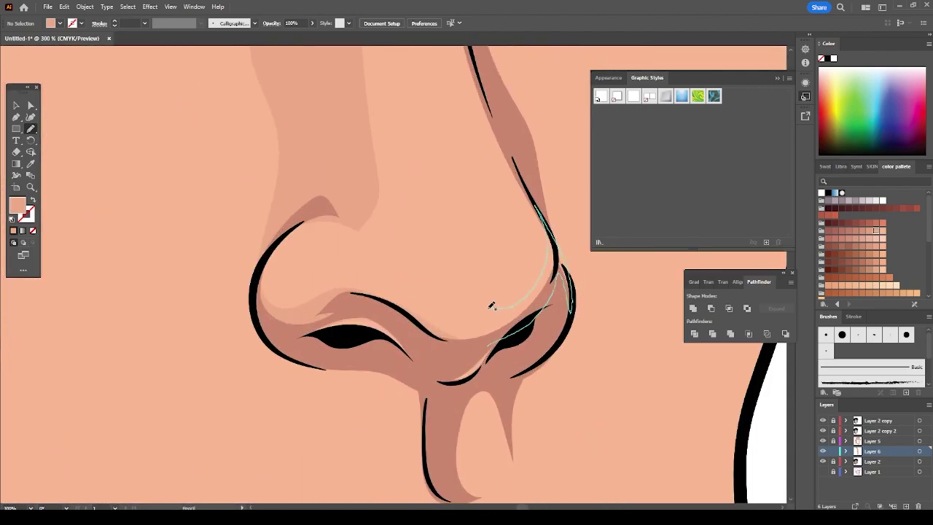
pyautogui.hotkey('ctrl', 'z')
pyautogui.hotkey('ctrl', '-')
pyautogui.hotkey('ctrl', '+')
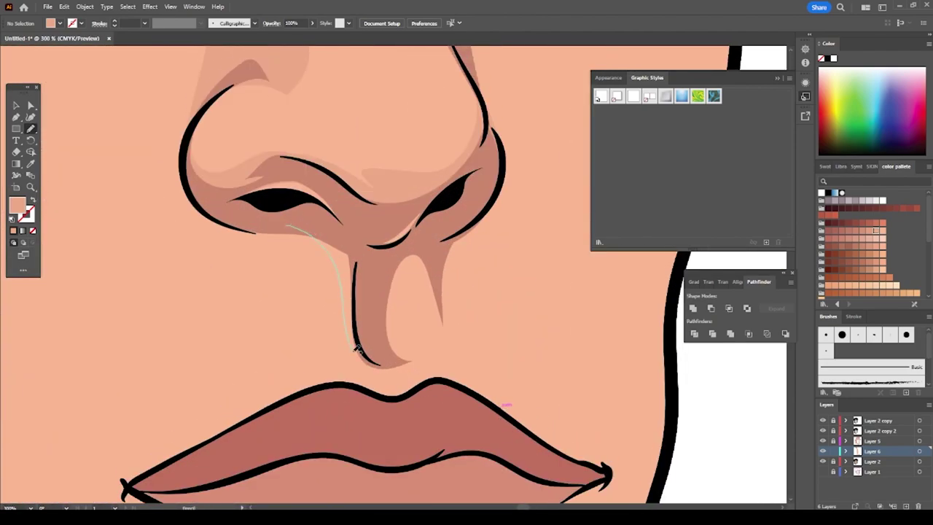
pyautogui.moveTo(473, 202); pyautogui.dragTo(474, 204)
pyautogui.hotkey('ctrl', '-')
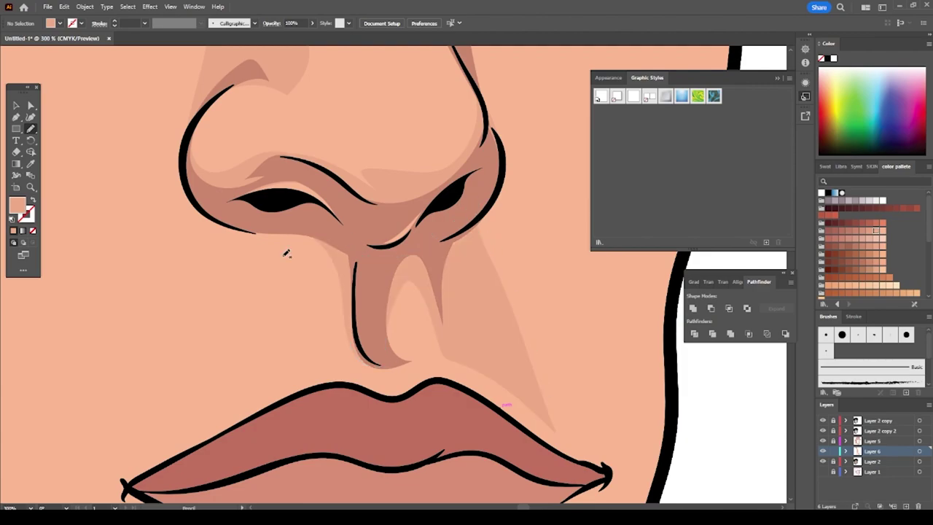
pyautogui.hotkey('ctrl', '+')
# - Draw a closed highlight shape above the upper lip corner
pyautogui.moveTo(417, 277); pyautogui.dragTo(497, 384)
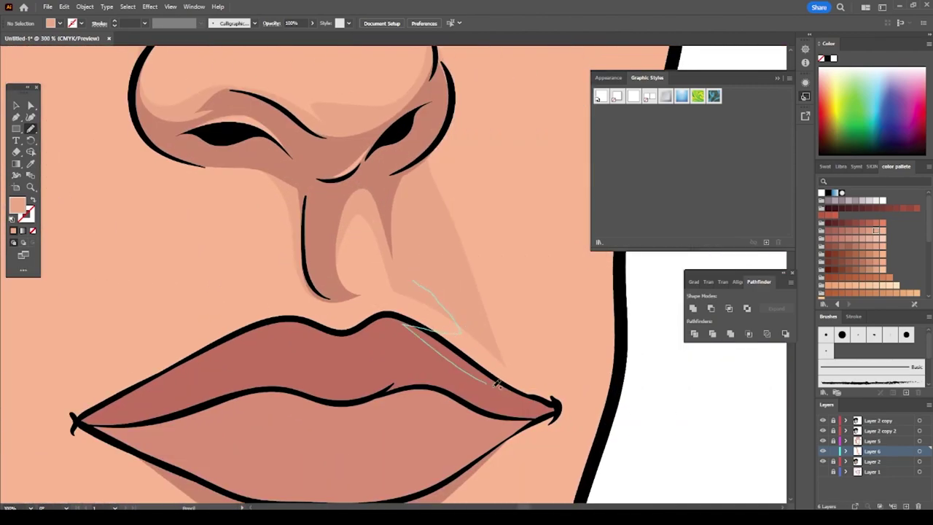
pyautogui.moveTo(507, 328); pyautogui.dragTo(445, 226)
pyautogui.hotkey('ctrl', '-')
pyautogui.hotkey('ctrl', '-')
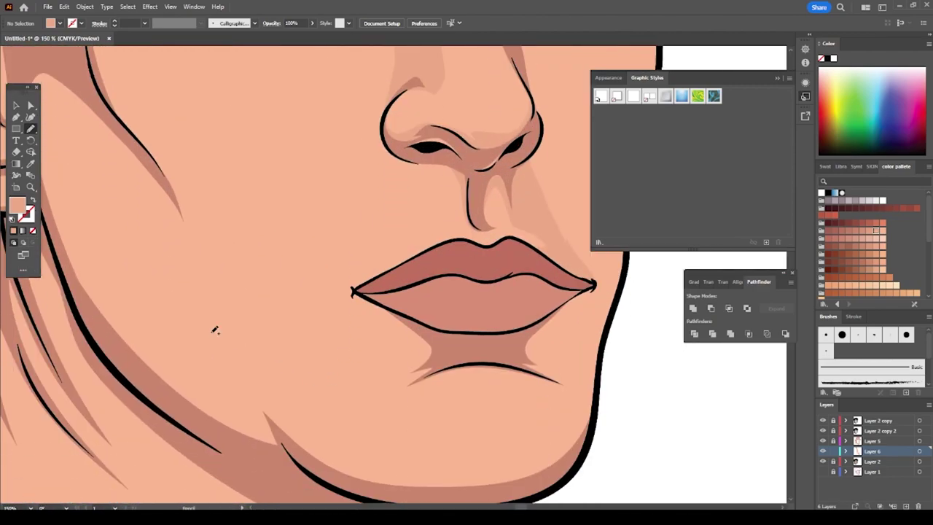
pyautogui.hotkey('ctrl', '-')
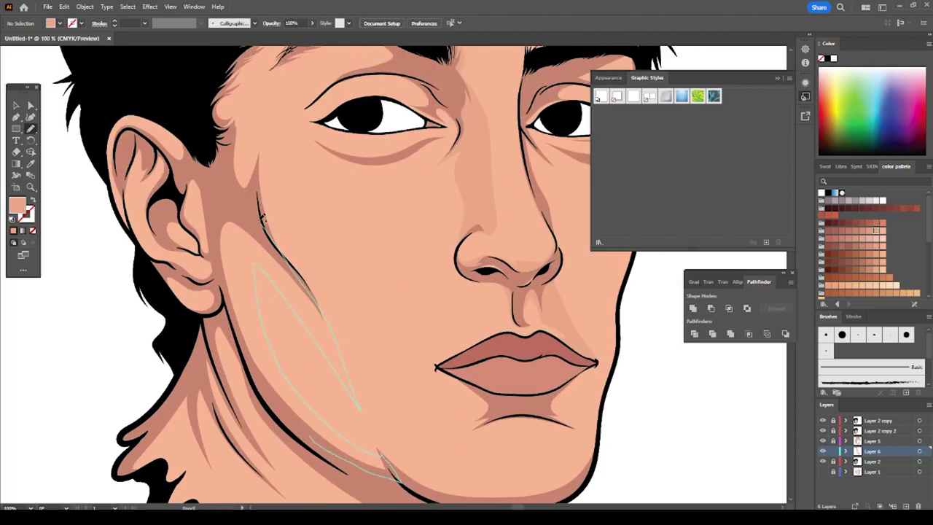
# - Draw light peach highlight shapes on the cheek and along the jaw
pyautogui.moveTo(255, 261); pyautogui.dragTo(246, 332)
pyautogui.hotkey('ctrl', '+')
pyautogui.moveTo(583, 462); pyautogui.dragTo(651, 365)
pyautogui.moveTo(358, 416); pyautogui.dragTo(306, 382)
pyautogui.hotkey('ctrl', '-')
pyautogui.hotkey('ctrl', '-')
pyautogui.hotkey('ctrl', '-')
# - Select all highlight paths on the layer to review them, then deselect
pyautogui.hotkey('ctrl', '+')
pyautogui.press('a')
pyautogui.hotkey('ctrl', 'a')
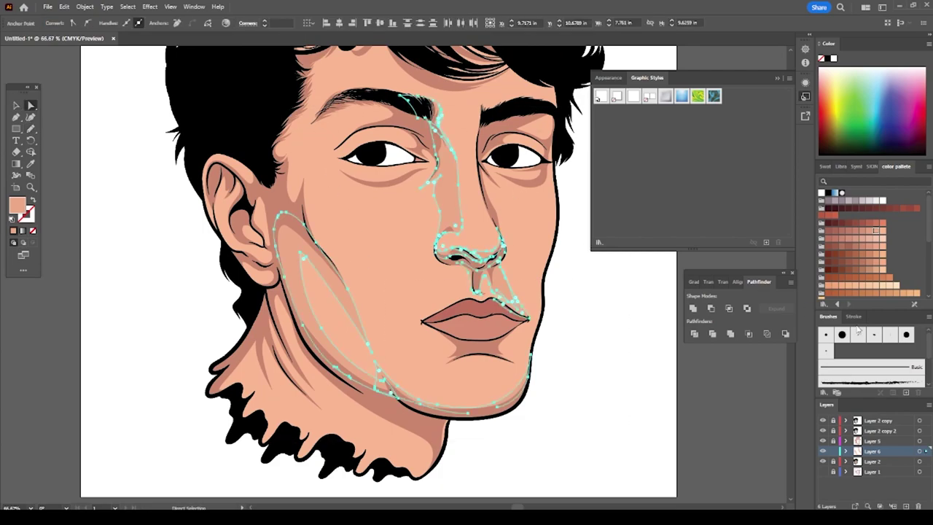
pyautogui.hotkey('ctrl', 'shift', 'a')
# - Draw a highlight running from the temple down the jaw
pyautogui.hotkey('ctrl', '+')
pyautogui.hotkey('ctrl', '+')
pyautogui.press('n')
pyautogui.moveTo(185, 332); pyautogui.dragTo(233, 448)
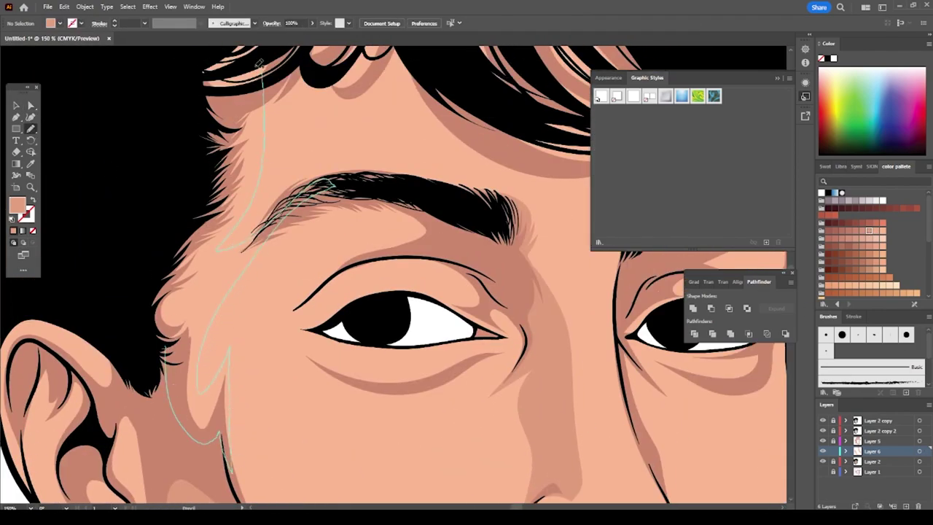
pyautogui.moveTo(330, 186); pyautogui.dragTo(262, 64)
pyautogui.hotkey('ctrl', '-')
pyautogui.hotkey('ctrl', '-')
# - Draw two light highlight shapes along the edge of the neck
pyautogui.scroll(-5, 427, 395)
pyautogui.hotkey('ctrl', '+')
pyautogui.hotkey('ctrl', '+')
pyautogui.moveTo(164, 307); pyautogui.dragTo(225, 345)
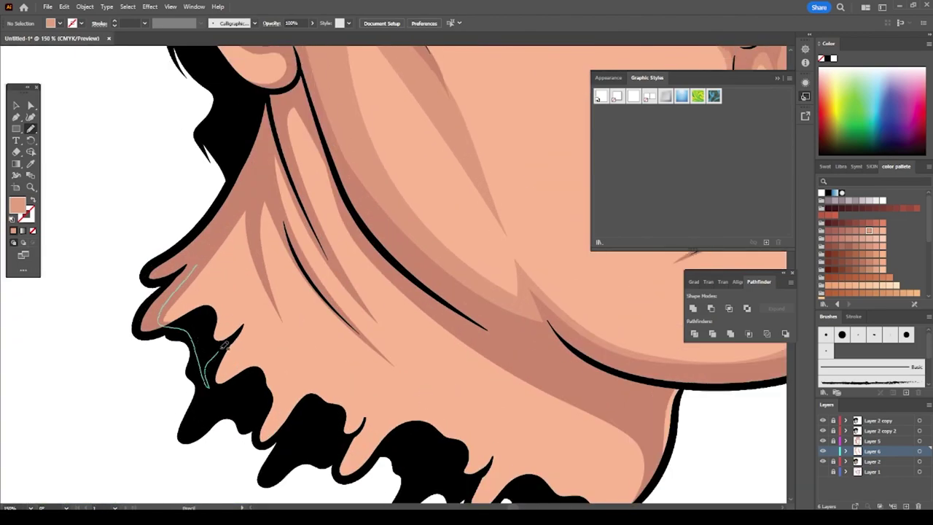
pyautogui.moveTo(286, 311); pyautogui.dragTo(297, 236)
pyautogui.moveTo(304, 149); pyautogui.dragTo(302, 154)
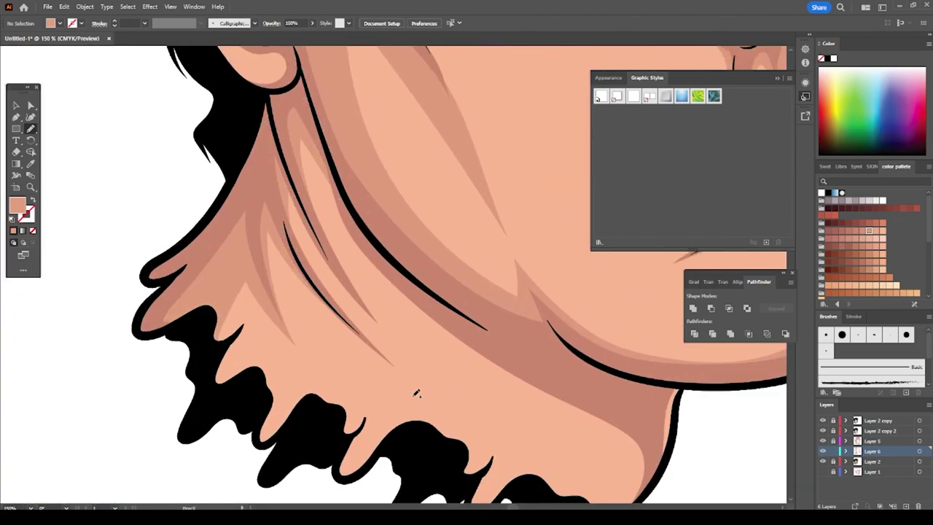
pyautogui.moveTo(619, 448); pyautogui.dragTo(503, 390)
pyautogui.moveTo(206, 93); pyautogui.dragTo(319, 266)
pyautogui.moveTo(481, 448); pyautogui.dragTo(510, 321)
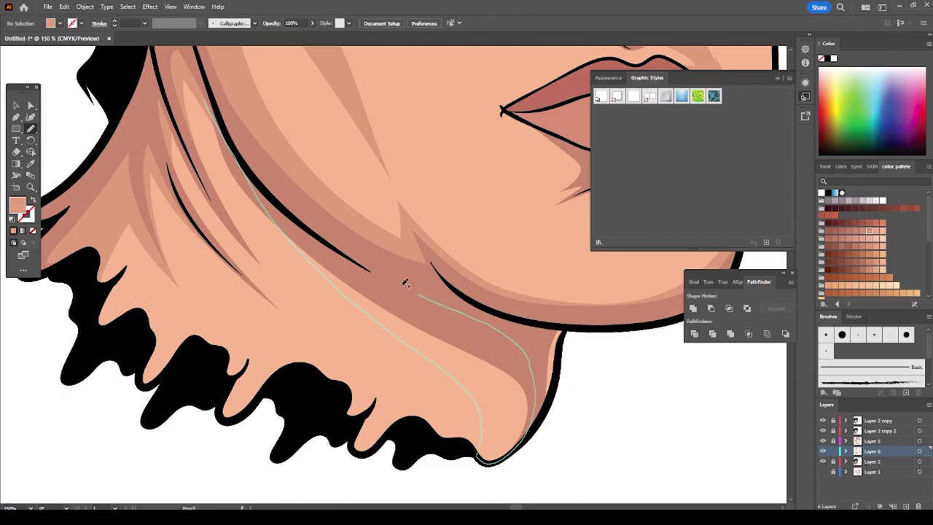
pyautogui.scroll(-3, 646, 395)
pyautogui.scroll(4, 533, 354)
# - Add lighter highlights on the earlobe, ear fold and ear rim, then view the whole face
pyautogui.moveTo(316, 379)
pyautogui.mouseDown()
pyautogui.moveTo(372, 409)
pyautogui.moveTo(327, 387)
pyautogui.mouseUp()
pyautogui.moveTo(410, 390); pyautogui.dragTo(394, 334)
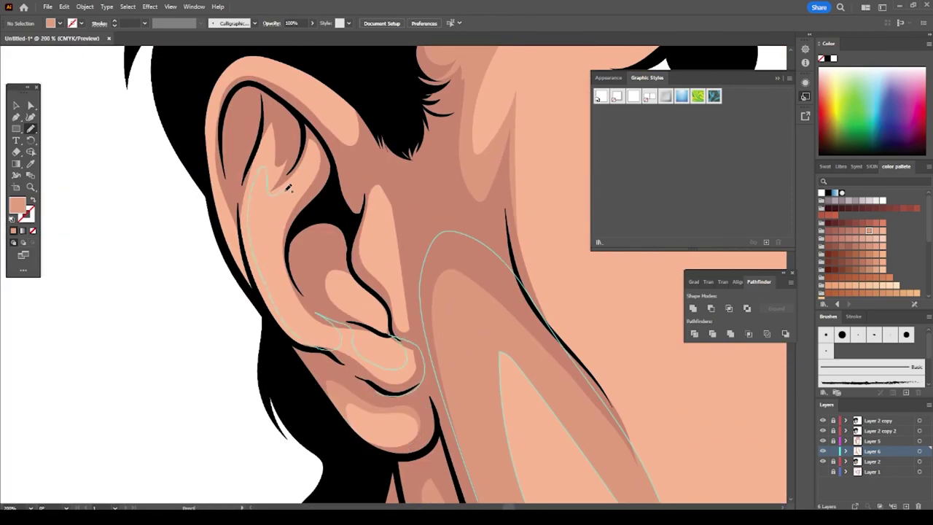
pyautogui.moveTo(282, 191)
pyautogui.mouseDown()
pyautogui.moveTo(317, 315)
pyautogui.moveTo(339, 281)
pyautogui.mouseUp()
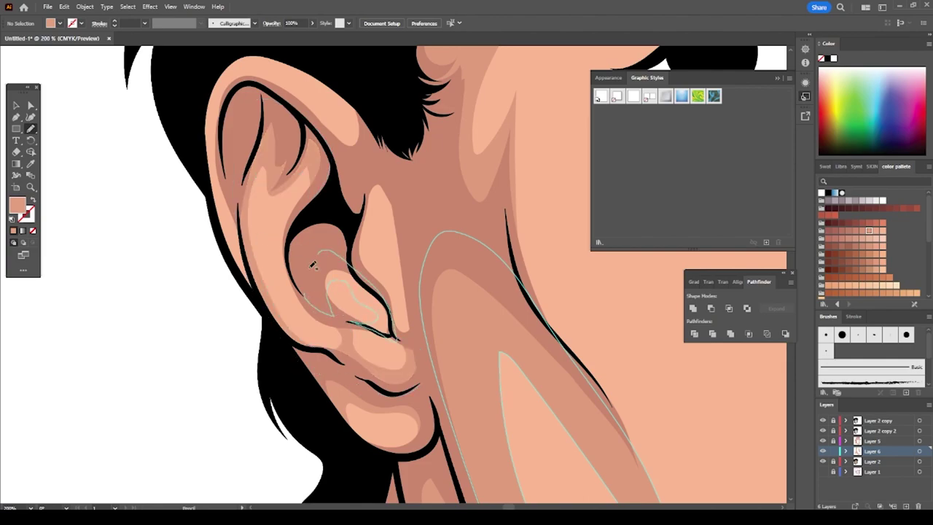
pyautogui.moveTo(377, 171); pyautogui.dragTo(365, 188)
pyautogui.scroll(2, 216, 242)
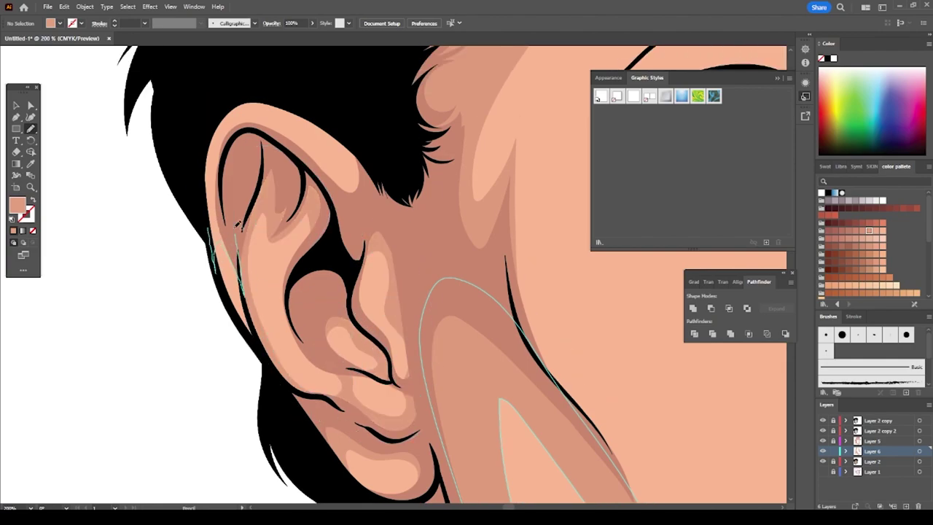
pyautogui.hotkey('ctrl', '-')
pyautogui.hotkey('ctrl', '-')
pyautogui.hotkey('ctrl', '-')
pyautogui.hotkey('ctrl', '-')
pyautogui.hotkey('ctrl', '-')
pyautogui.hotkey('ctrl', '+')
pyautogui.hotkey('ctrl', '+')
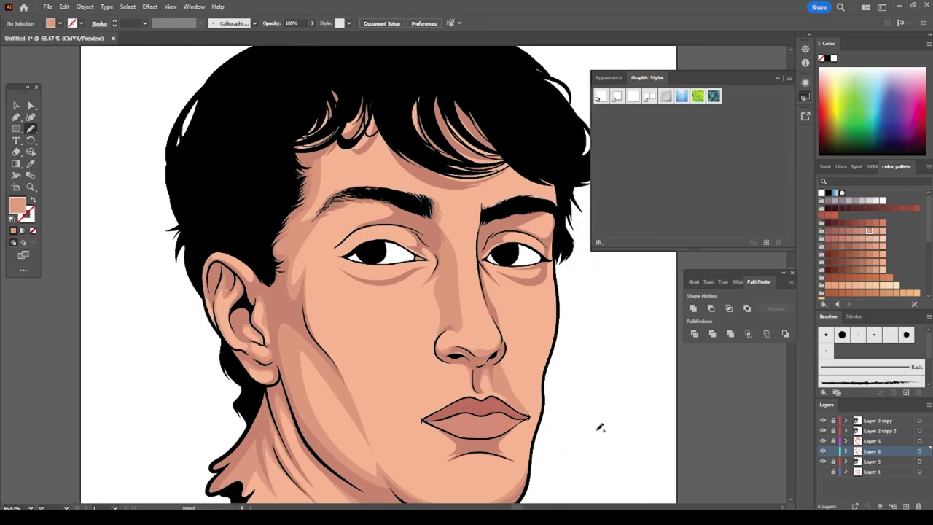
# - Draw darker shading under the lower lip, around the mouth corner and along the jaw
pyautogui.hotkey('ctrl', '+')
pyautogui.hotkey('ctrl', '+')
pyautogui.moveTo(464, 433); pyautogui.dragTo(409, 327)
pyautogui.moveTo(473, 322)
pyautogui.mouseDown()
pyautogui.moveTo(543, 233)
pyautogui.moveTo(541, 454)
pyautogui.mouseUp()
pyautogui.hotkey('ctrl', '-')
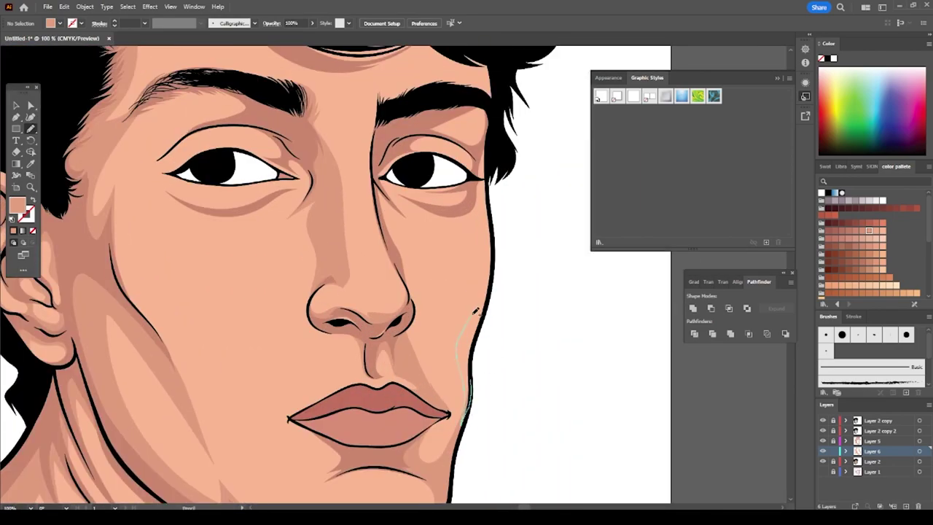
pyautogui.moveTo(491, 169); pyautogui.dragTo(483, 321)
# - Add darker shading beside the nose and under the eye
pyautogui.hotkey('ctrl', '-')
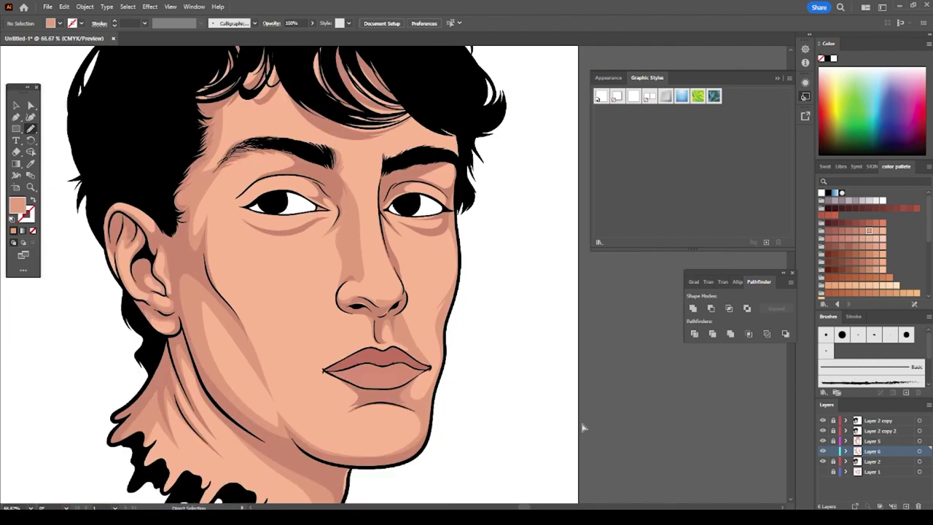
pyautogui.hotkey('ctrl', '+')
pyautogui.hotkey('ctrl', '+')
pyautogui.hotkey('ctrl', '+')
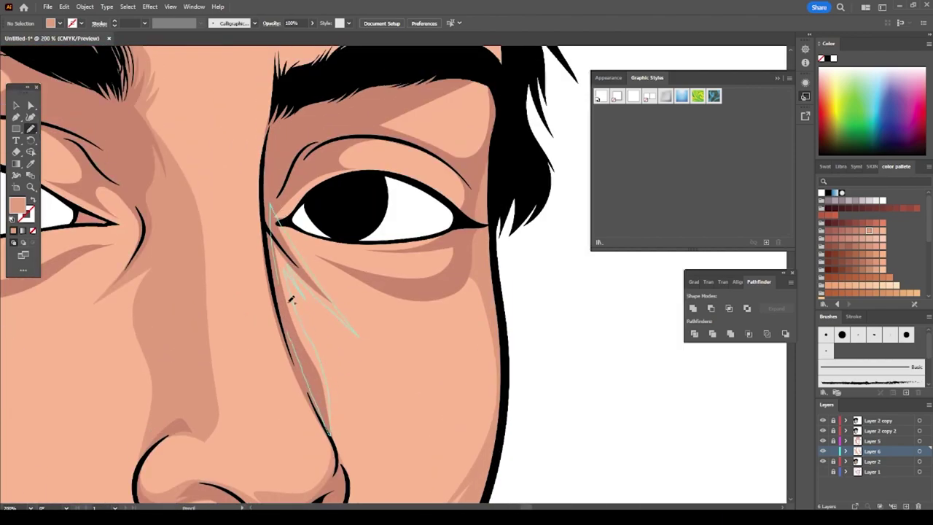
pyautogui.moveTo(280, 269); pyautogui.dragTo(271, 211)
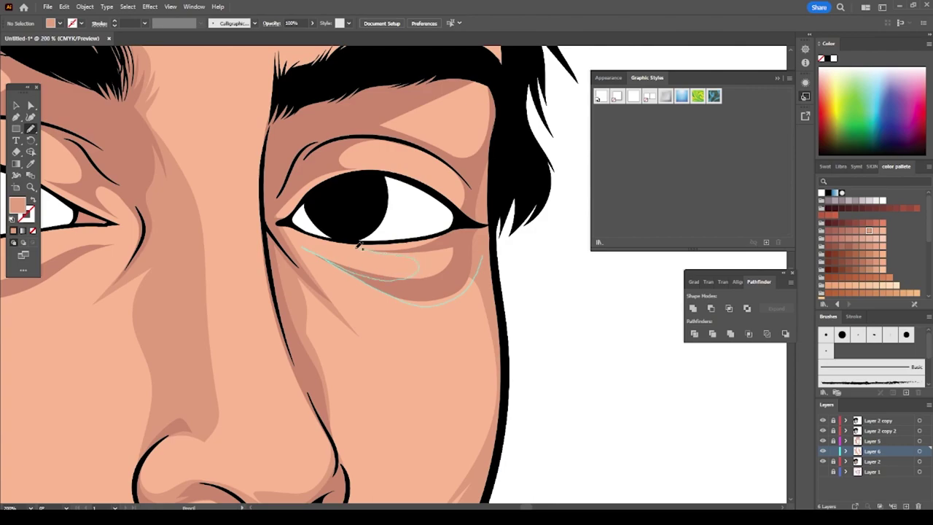
pyautogui.moveTo(370, 248); pyautogui.dragTo(293, 234)
pyautogui.moveTo(373, 280); pyautogui.dragTo(295, 229)
# - Shade the upper eyelid crease with two shading shapes
pyautogui.scroll(-1, 316, 193)
pyautogui.scroll(-1, 513, 376)
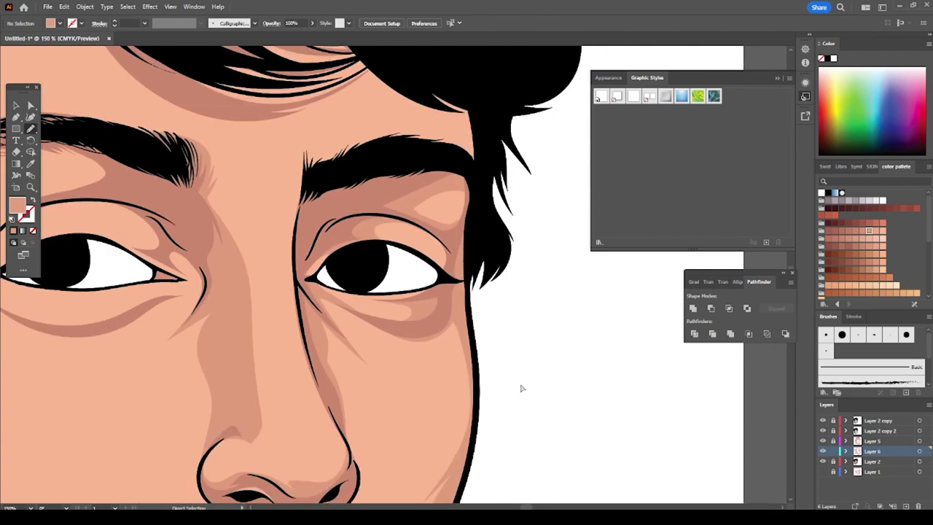
pyautogui.scroll(1, 513, 376)
pyautogui.moveTo(410, 274); pyautogui.dragTo(449, 293)
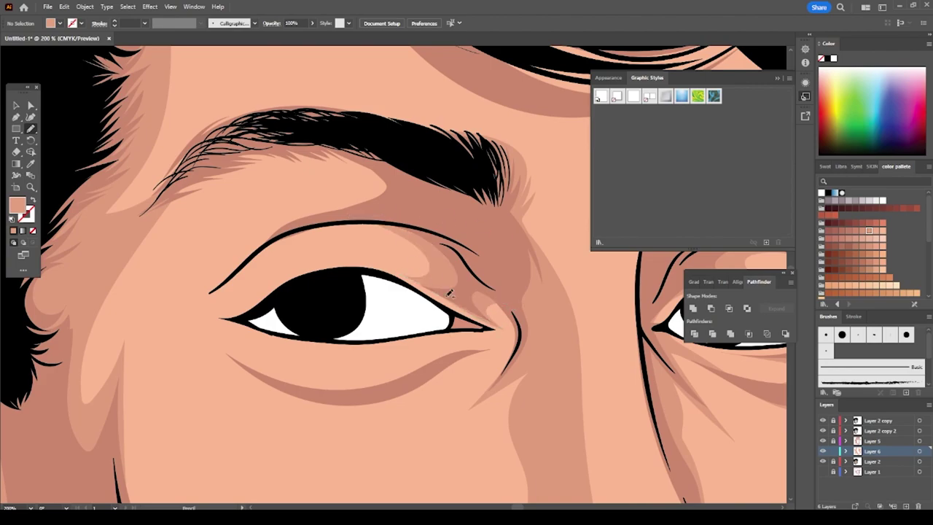
pyautogui.moveTo(411, 219); pyautogui.dragTo(337, 214)
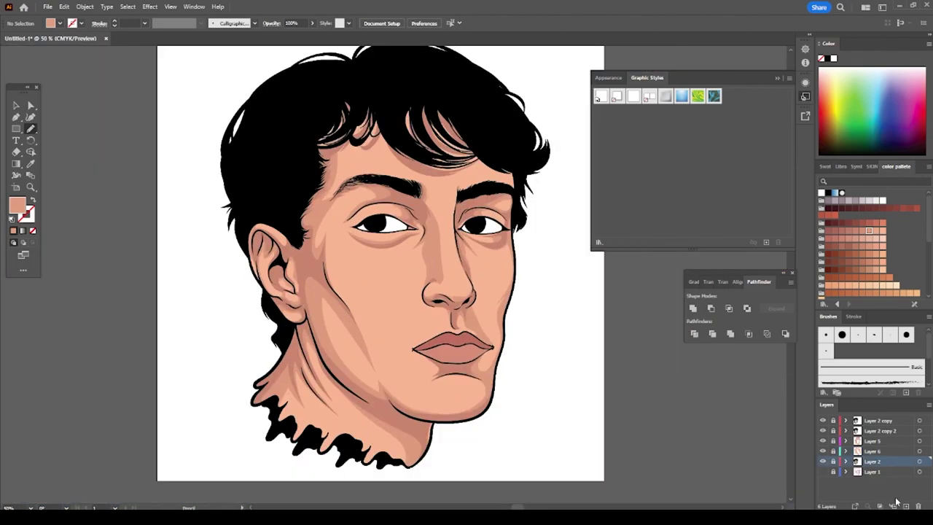
# - Create Layer 7 and shade along the nose bridge and nose side
pyautogui.click(906, 505)
pyautogui.scroll(4, 488, 351)
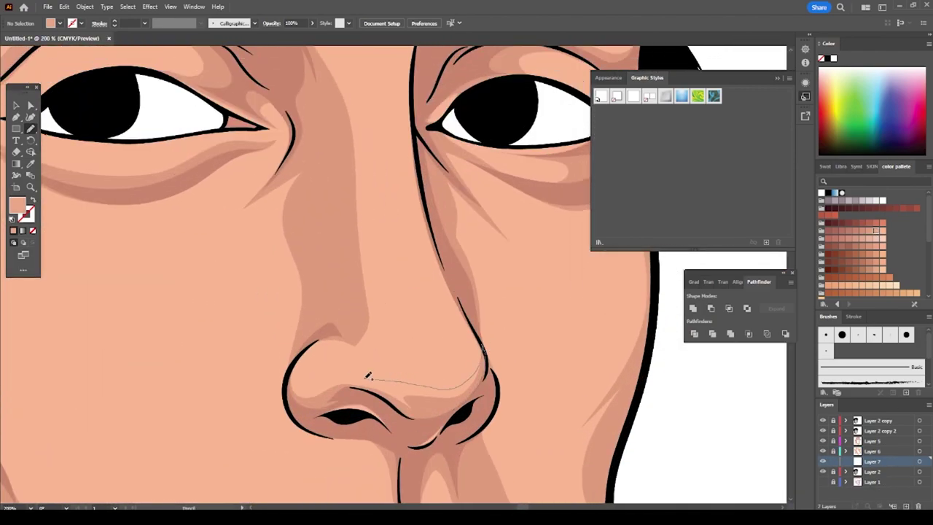
pyautogui.scroll(3, 387, 350)
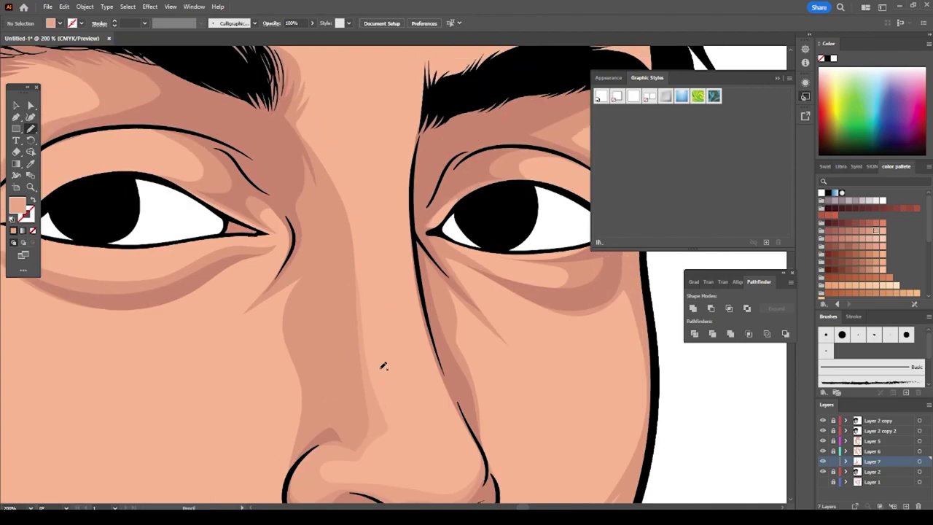
pyautogui.moveTo(387, 375); pyautogui.dragTo(316, 133)
pyautogui.moveTo(442, 427); pyautogui.dragTo(399, 153)
# - Shade the cheek from the mouth corner up toward the eye
pyautogui.scroll(-5, 325, 367)
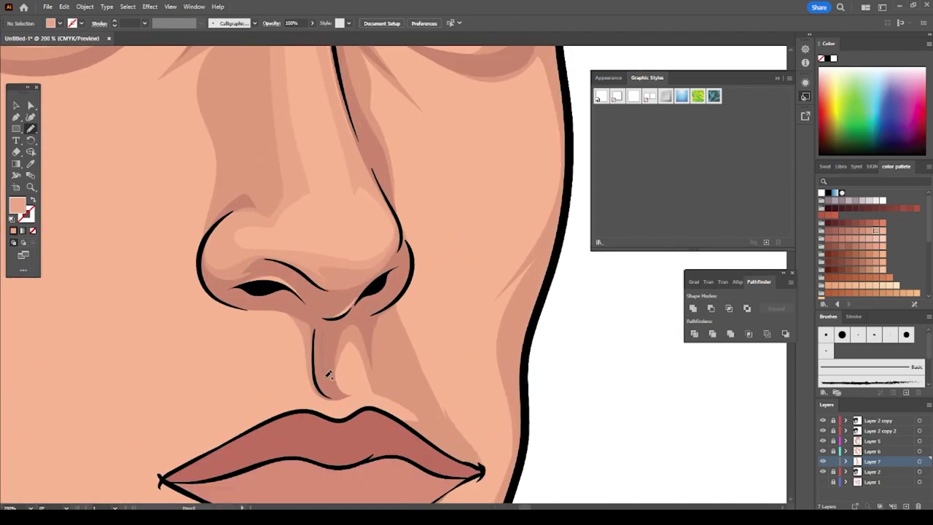
pyautogui.moveTo(403, 364); pyautogui.dragTo(454, 439)
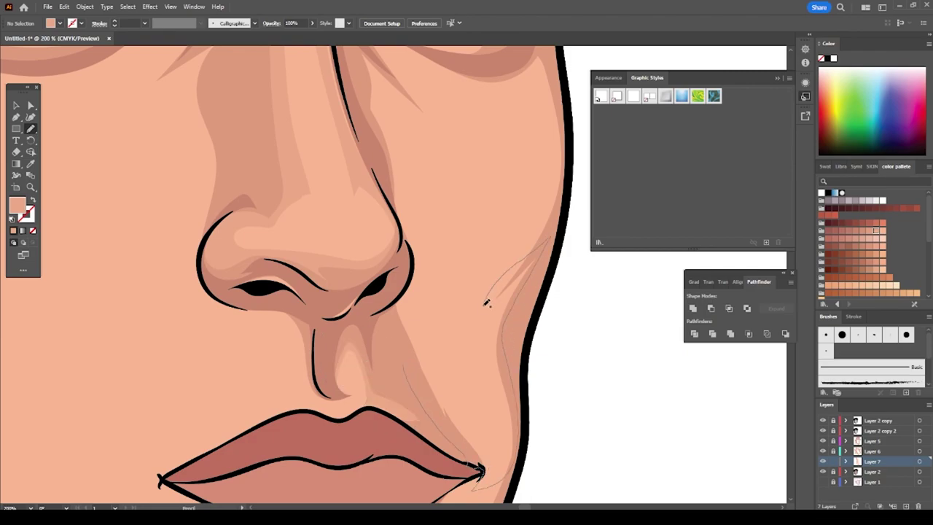
pyautogui.scroll(3, 396, 323)
pyautogui.moveTo(396, 295)
pyautogui.mouseDown()
pyautogui.moveTo(450, 358)
pyautogui.moveTo(374, 129)
pyautogui.mouseUp()
pyautogui.moveTo(481, 433); pyautogui.dragTo(375, 129)
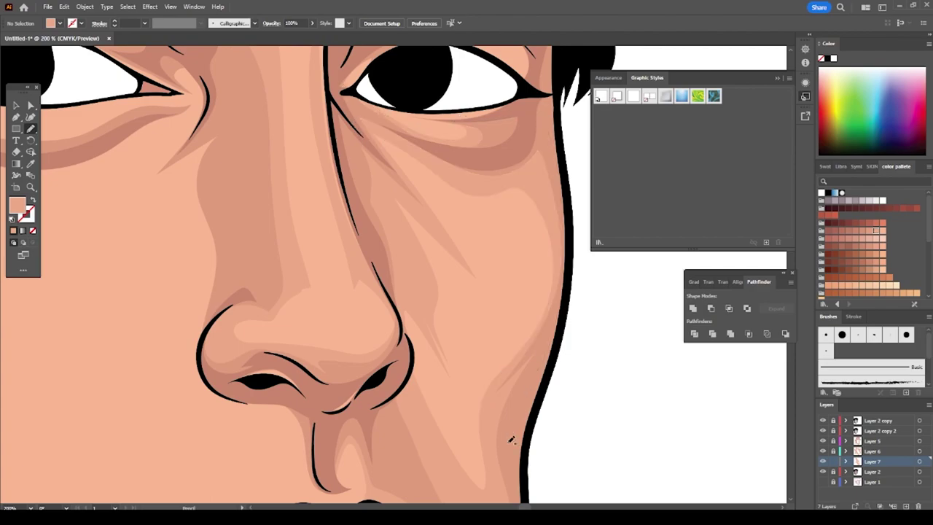
pyautogui.scroll(-3, 470, 134)
pyautogui.scroll(3, 390, 253)
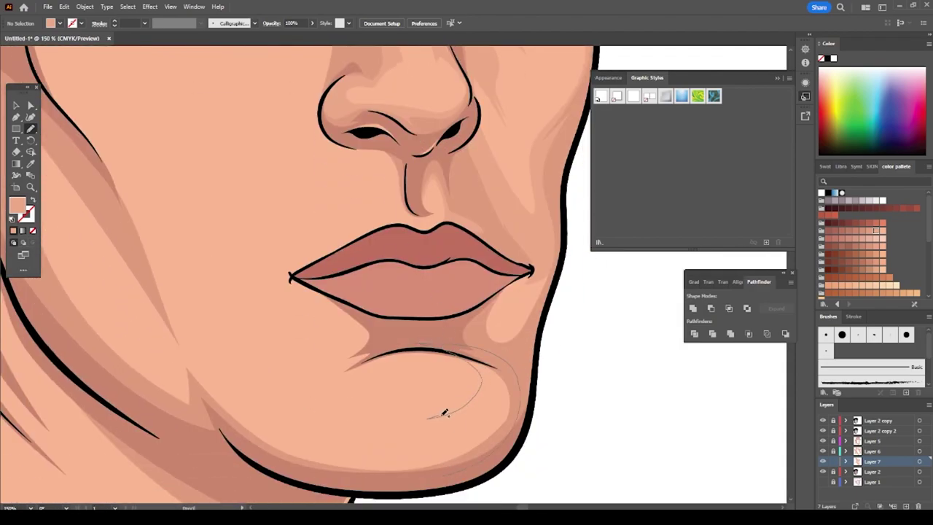
# - Draw shading around the chin and along the left cheek, then fit the artwork in view
pyautogui.moveTo(340, 442); pyautogui.dragTo(297, 363)
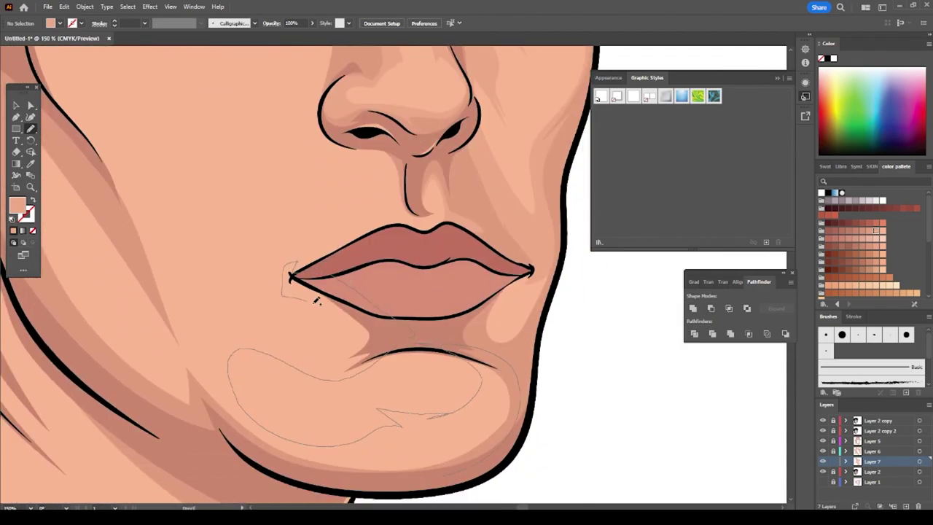
pyautogui.moveTo(168, 262); pyautogui.dragTo(193, 393)
pyautogui.hotkey('ctrl', '-')
pyautogui.moveTo(317, 308); pyautogui.dragTo(270, 281)
pyautogui.scroll(2, 364, 364)
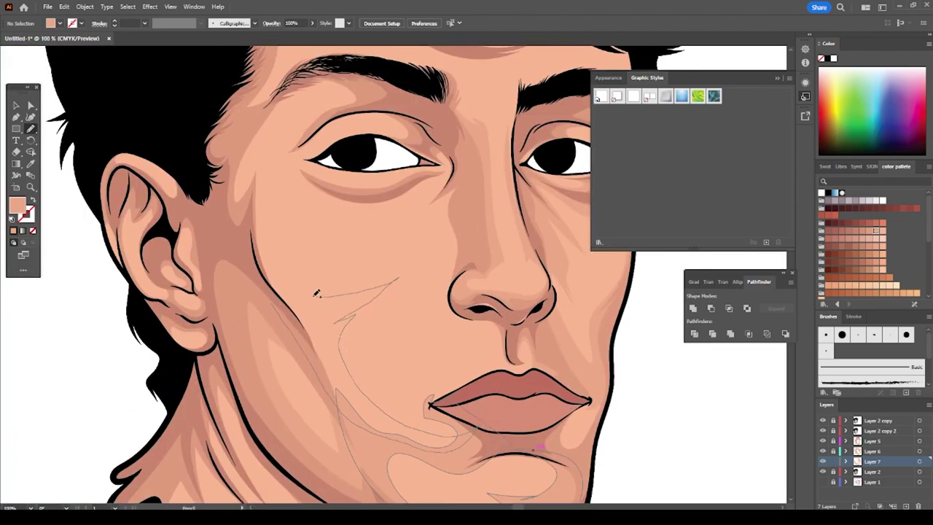
pyautogui.hotkey('ctrl', '0')
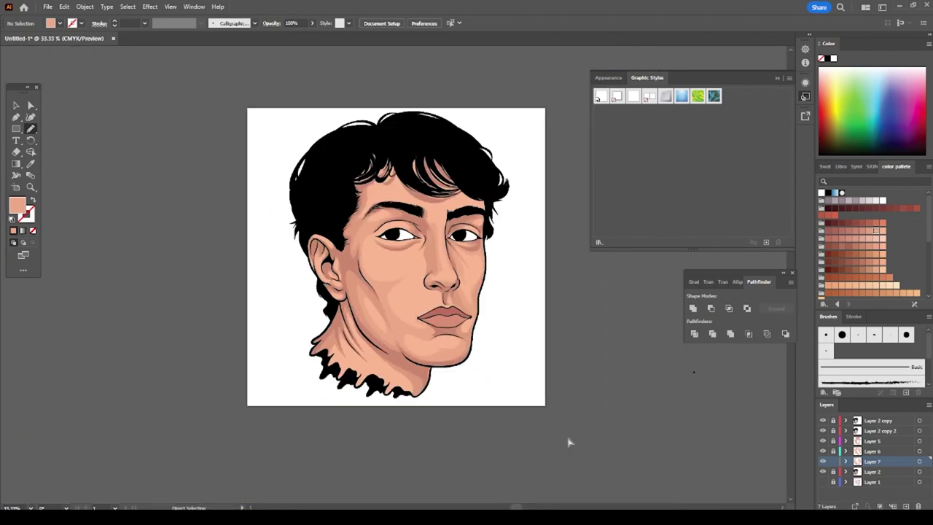
# - Extend the shading from under the eye down the cheek
pyautogui.scroll(5, 566, 439)
pyautogui.moveTo(440, 246); pyautogui.dragTo(402, 415)
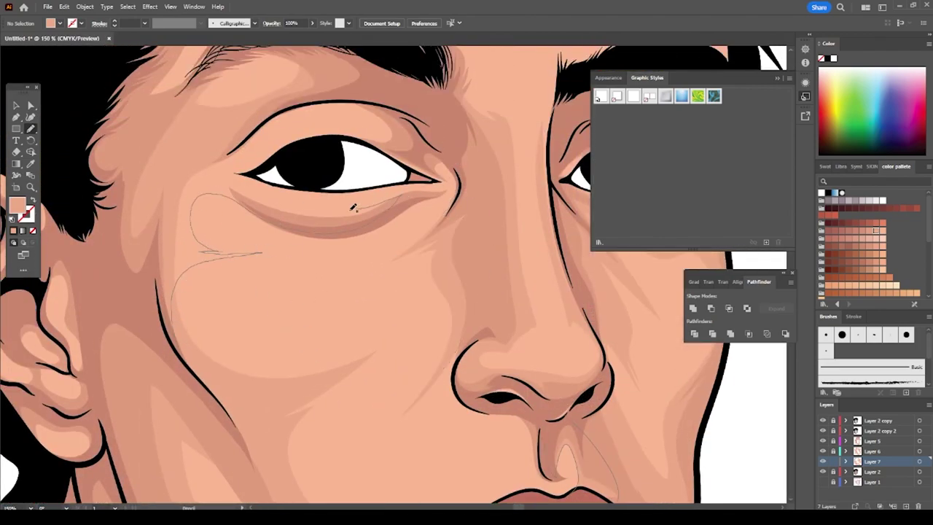
pyautogui.hotkey('ctrl', '0')
pyautogui.scroll(2, 600, 447)
pyautogui.scroll(2, 600, 448)
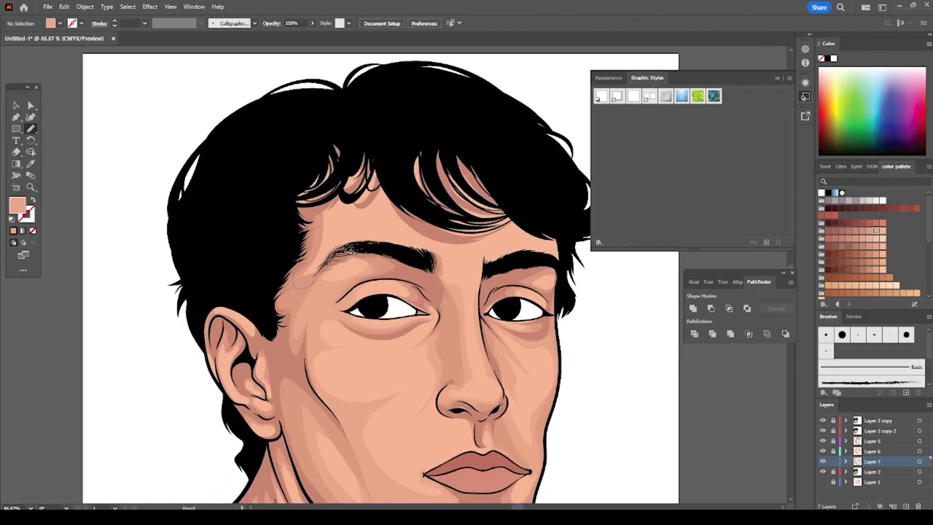
pyautogui.hotkey('ctrl', '0')
pyautogui.scroll(5, 569, 448)
pyautogui.scroll(-1, 510, 452)
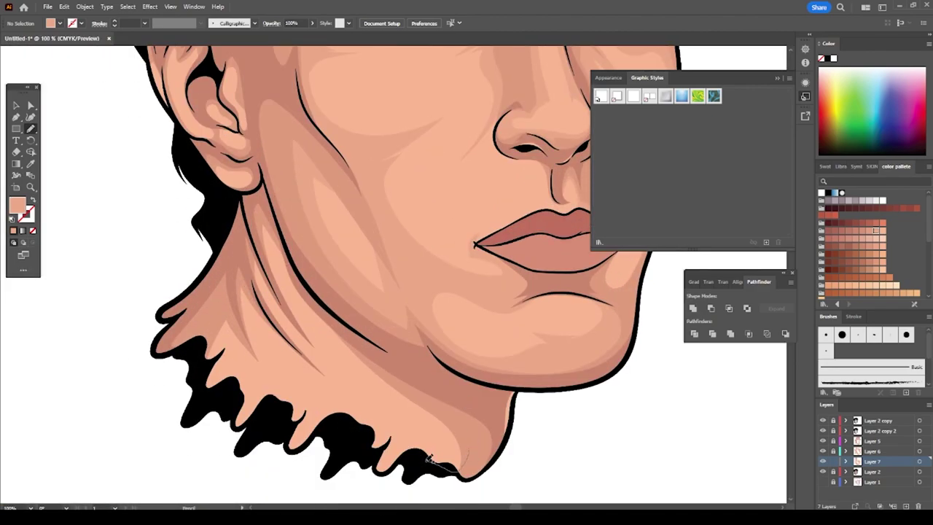
# - Extend the black shape along the bottom of the neck and shade the upper neck
pyautogui.moveTo(376, 457); pyautogui.dragTo(373, 463)
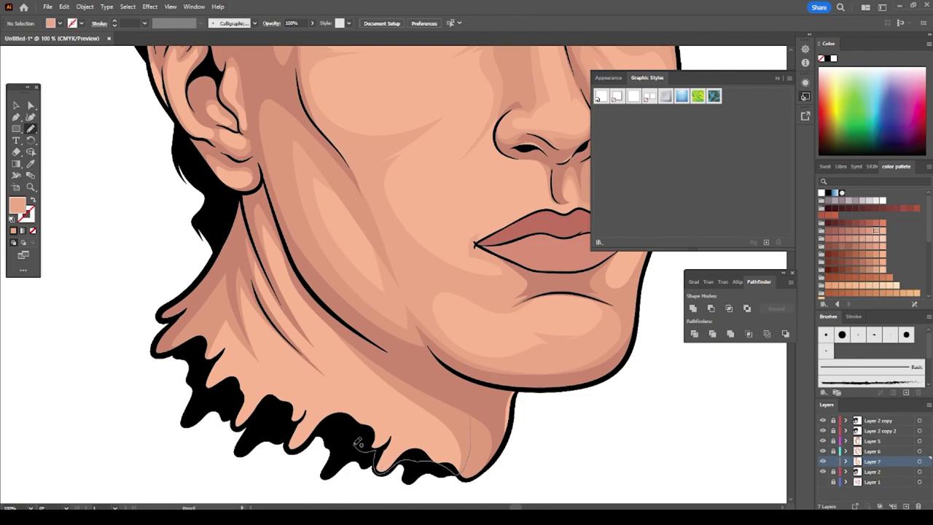
pyautogui.moveTo(389, 392); pyautogui.dragTo(390, 397)
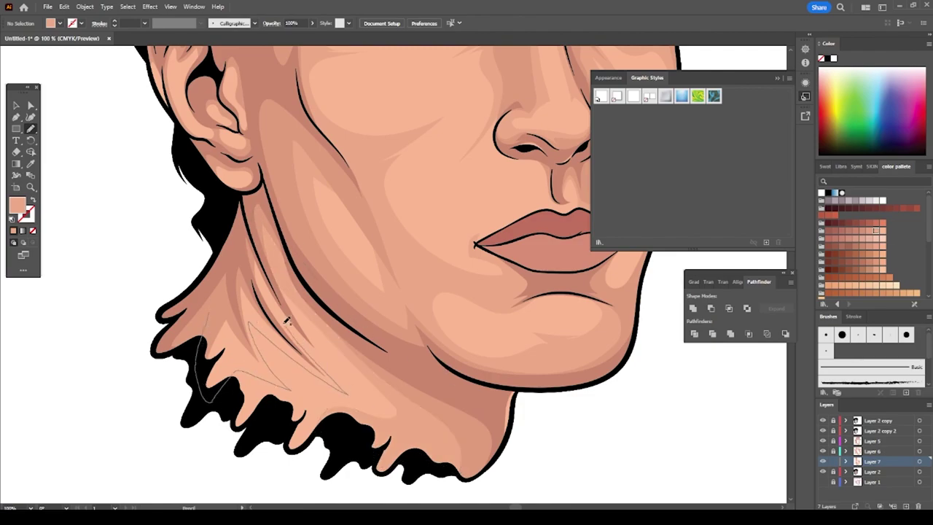
pyautogui.hotkey('ctrl', '-')
pyautogui.scroll(-2, 328, 280)
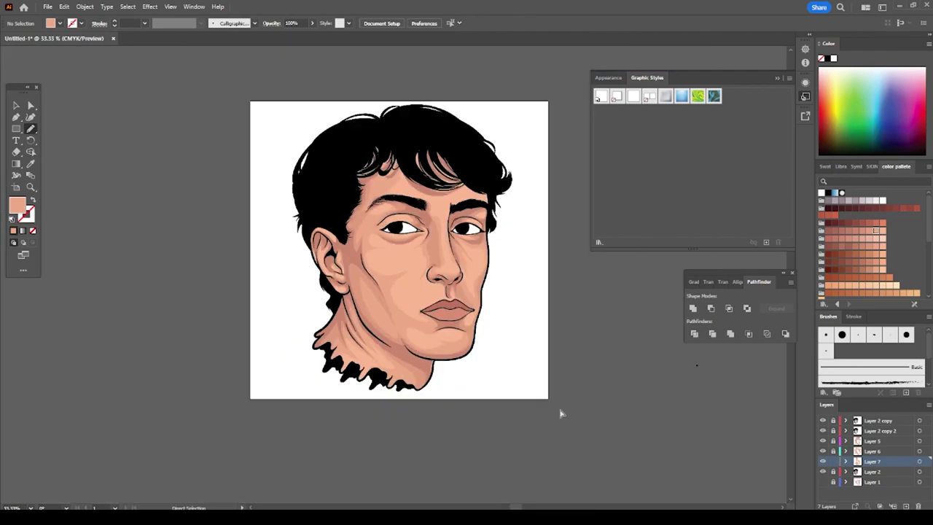
pyautogui.scroll(4, 394, 422)
# - Shade the cheek beside the lip corner and create a new Layer 8
pyautogui.moveTo(460, 408); pyautogui.dragTo(359, 385)
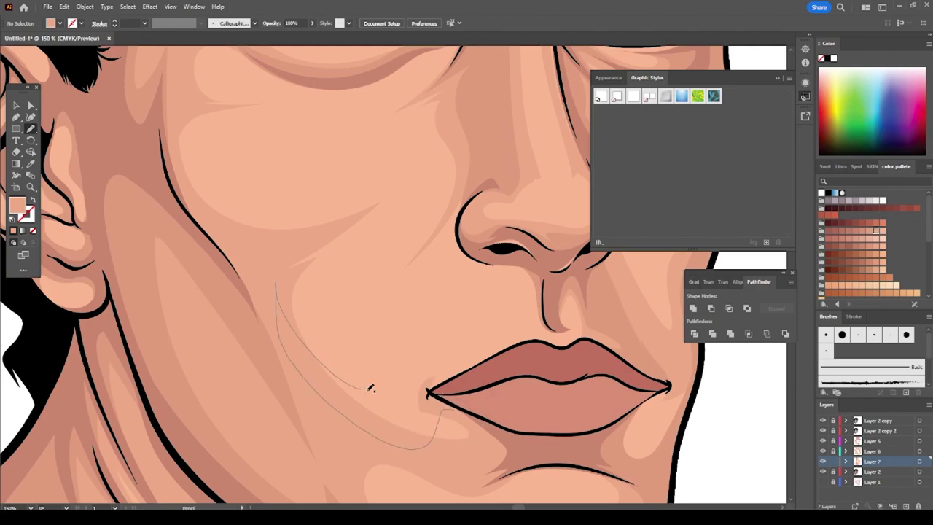
pyautogui.moveTo(457, 392); pyautogui.dragTo(437, 394)
pyautogui.hotkey('ctrl', '-')
pyautogui.hotkey('ctrl', '-')
pyautogui.hotkey('ctrl', '-')
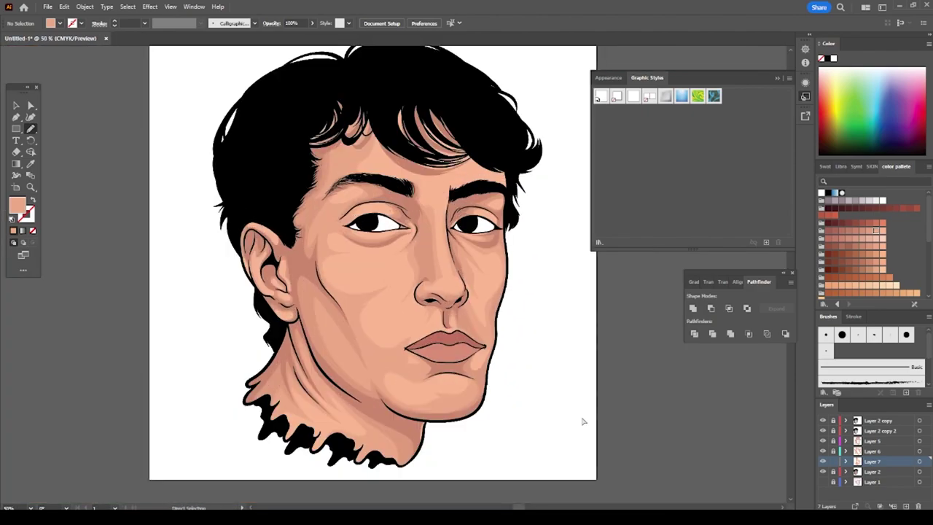
pyautogui.hotkey('ctrl', '+')
pyautogui.click(872, 440)
pyautogui.hotkey('ctrl', 'l')
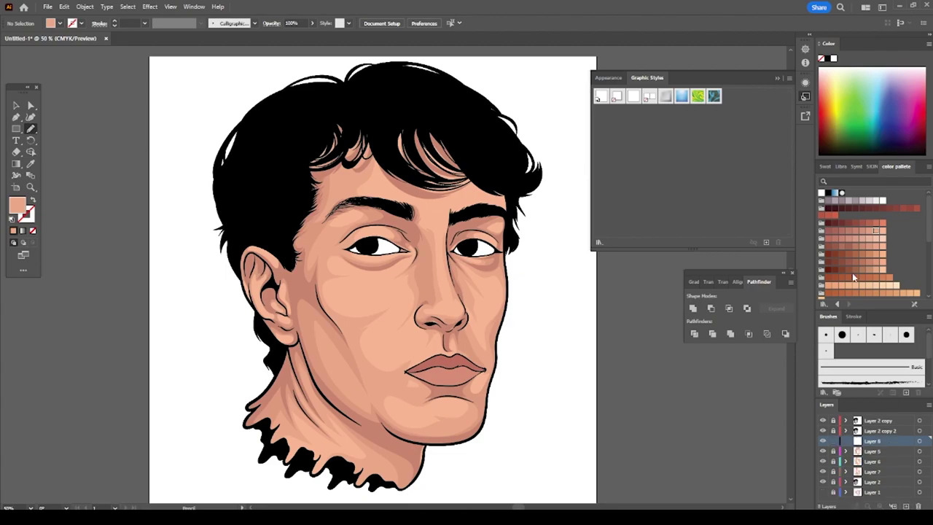
# - Switch to a dark brown fill and draw shadows along the nose side and under the nostrils
pyautogui.click(827, 230)
pyautogui.hotkey('ctrl', '+')
pyautogui.hotkey('ctrl', '+')
pyautogui.hotkey('ctrl', '+')
pyautogui.moveTo(347, 398)
pyautogui.mouseDown()
pyautogui.moveTo(481, 255)
pyautogui.moveTo(278, 293)
pyautogui.mouseUp()
pyautogui.moveTo(312, 382); pyautogui.dragTo(342, 397)
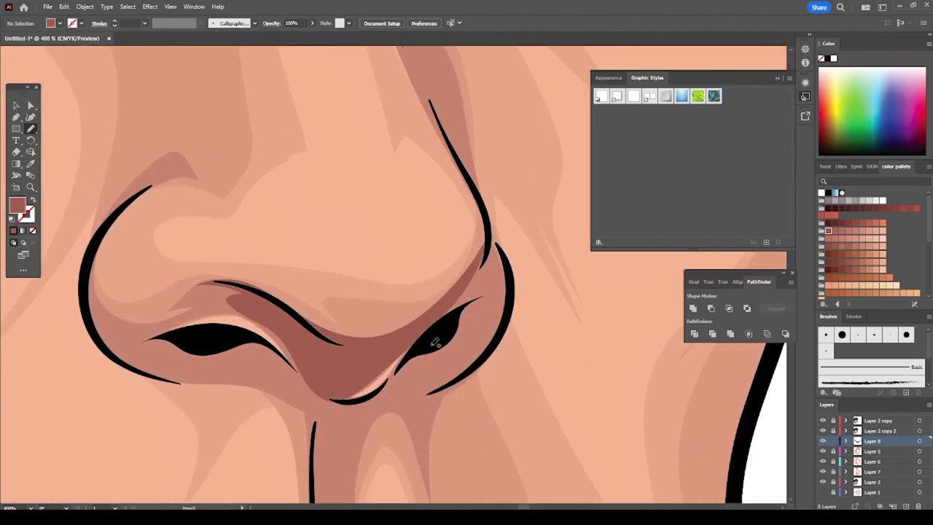
pyautogui.moveTo(406, 386); pyautogui.dragTo(407, 335)
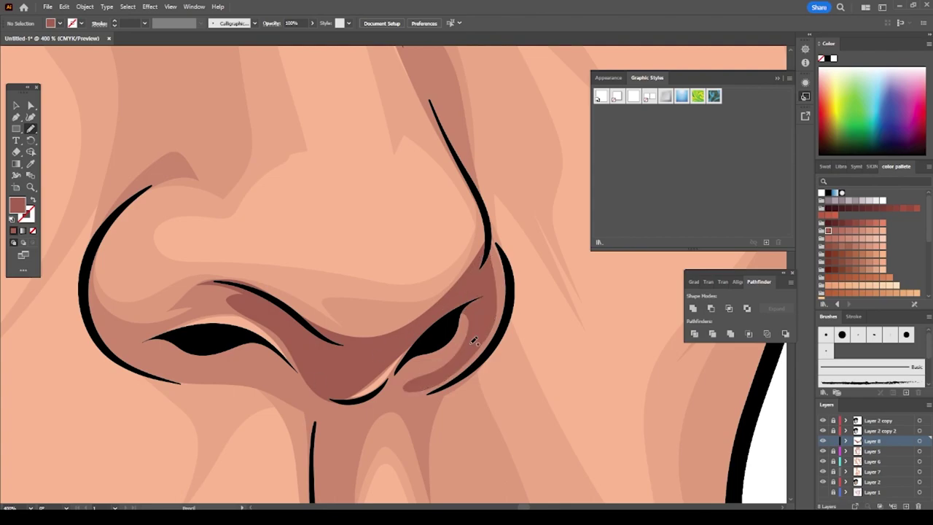
pyautogui.moveTo(387, 393)
pyautogui.mouseDown()
pyautogui.moveTo(399, 381)
pyautogui.moveTo(426, 381)
pyautogui.mouseUp()
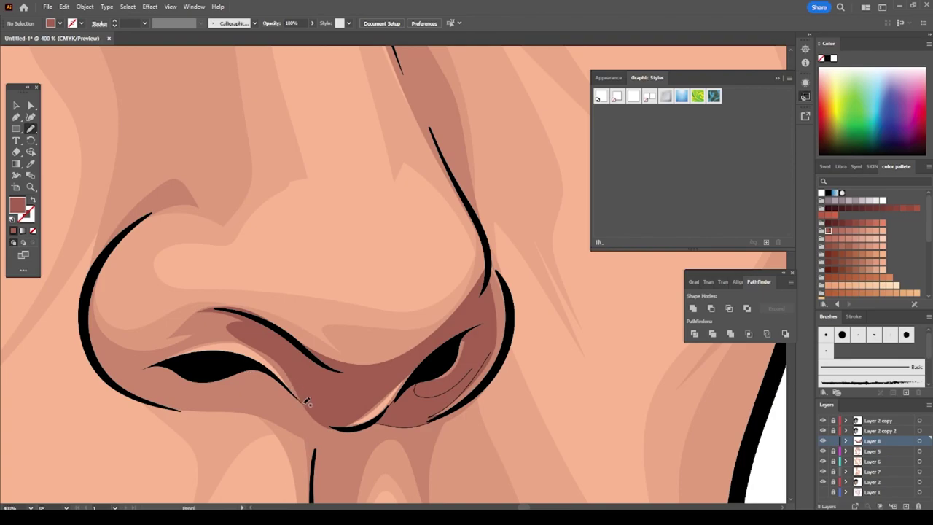
pyautogui.moveTo(162, 353); pyautogui.dragTo(314, 386)
# - Draw dark brown shadows over the eyelid and along the eyelid crease
pyautogui.hotkey('ctrl', '0')
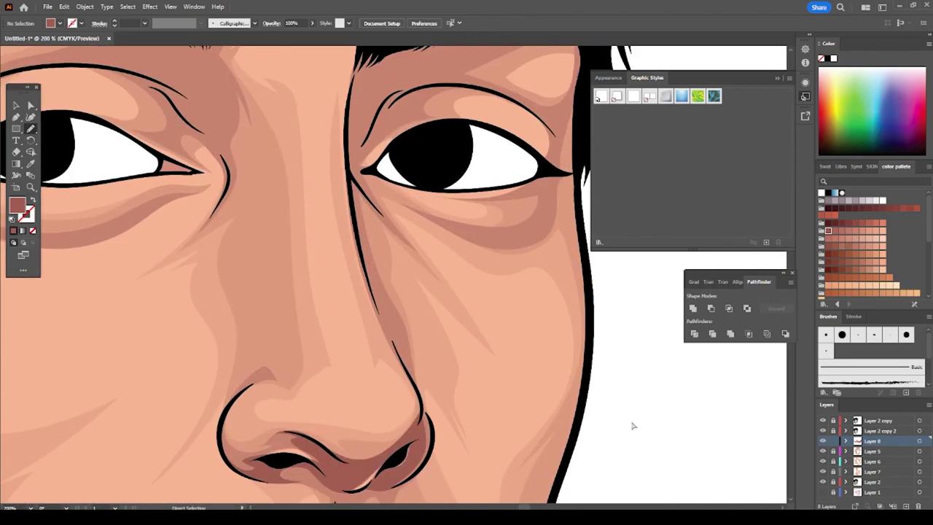
pyautogui.scroll(5, 359, 274)
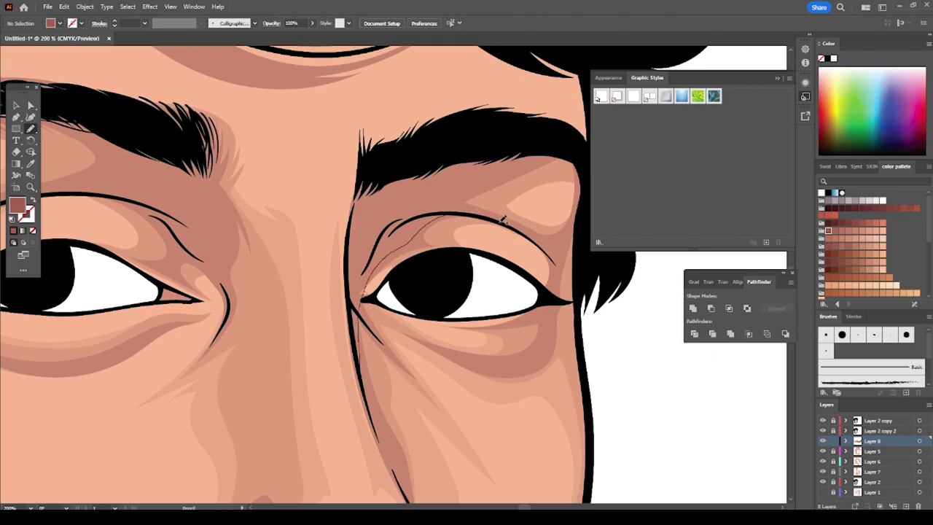
pyautogui.moveTo(434, 203); pyautogui.dragTo(501, 210)
pyautogui.scroll(-5, 506, 451)
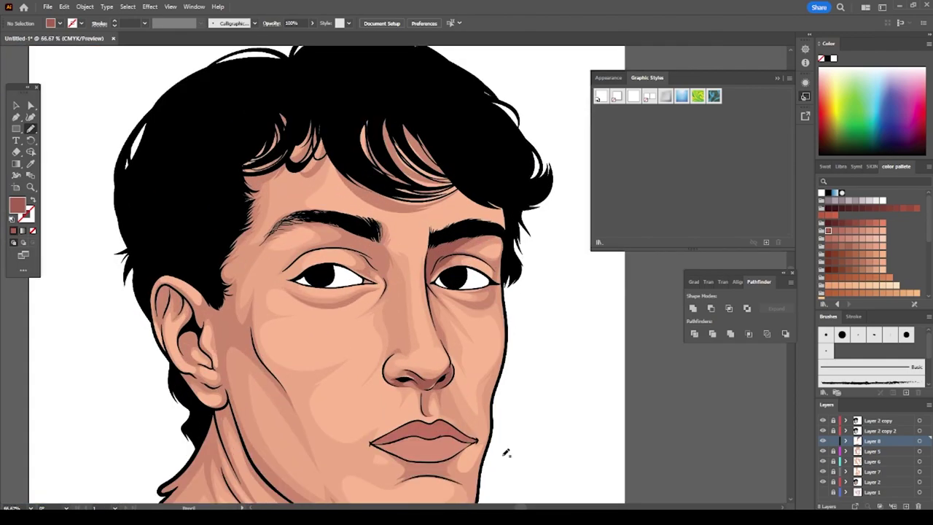
pyautogui.scroll(5, 401, 331)
pyautogui.moveTo(314, 245); pyautogui.dragTo(428, 308)
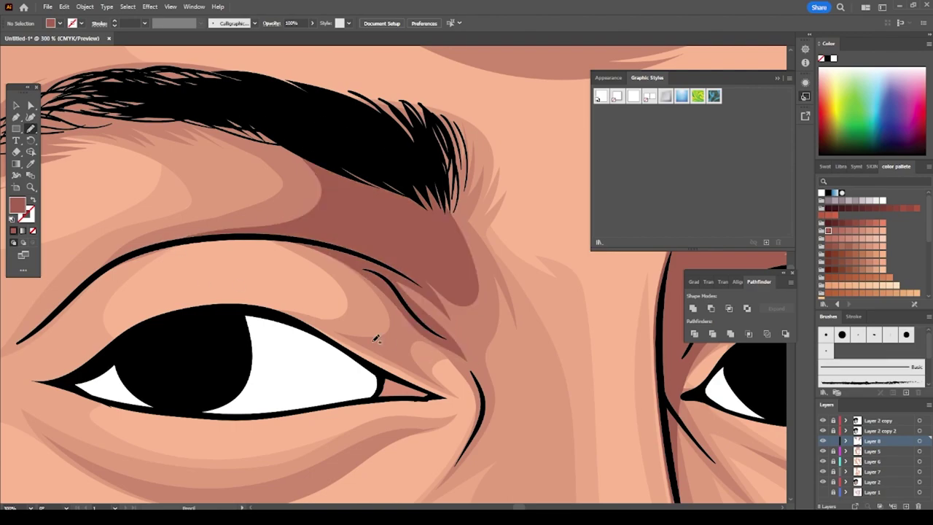
pyautogui.scroll(-6, 499, 412)
pyautogui.scroll(6, 376, 295)
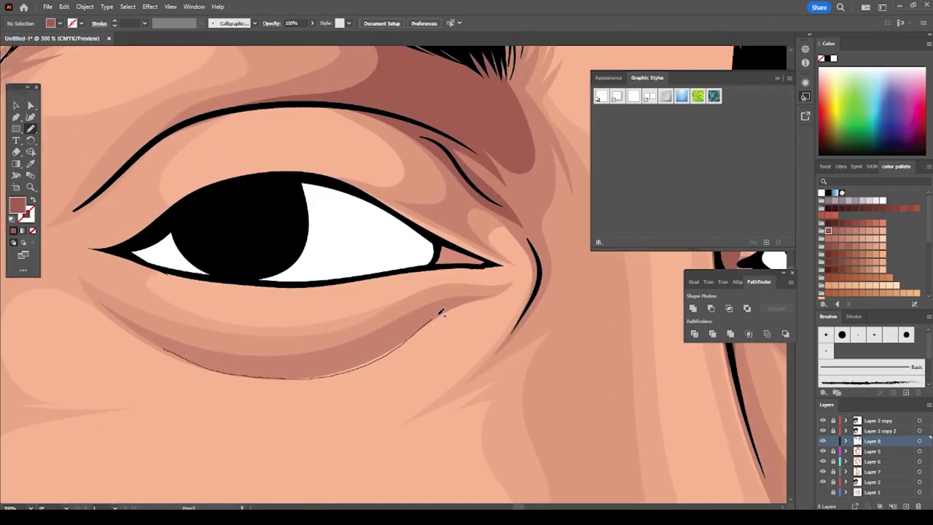
pyautogui.scroll(-3, 131, 343)
pyautogui.scroll(3, 412, 277)
# - Add darker shadows under the right eye and beside the nose
pyautogui.moveTo(486, 268); pyautogui.dragTo(519, 277)
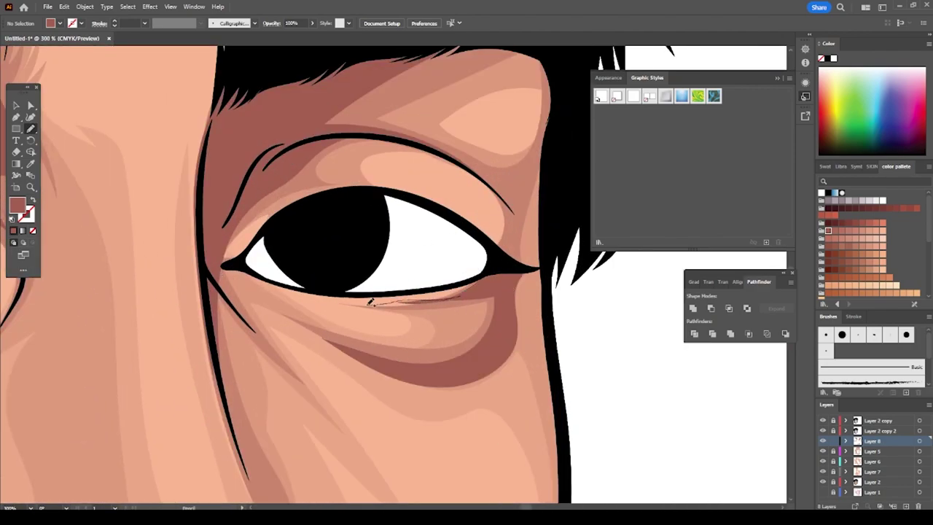
pyautogui.scroll(-5, 516, 428)
pyautogui.scroll(5, 451, 298)
pyautogui.moveTo(318, 243)
pyautogui.mouseDown()
pyautogui.moveTo(405, 462)
pyautogui.moveTo(343, 240)
pyautogui.mouseUp()
pyautogui.scroll(-3, 343, 239)
pyautogui.scroll(-3, 427, 277)
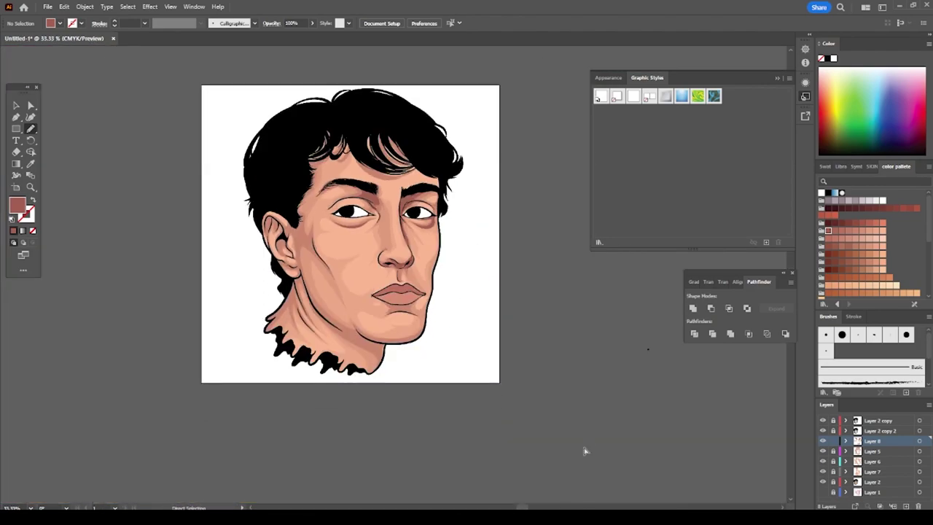
# - Draw dark shadows under the lower lip and along the left jaw and chin
pyautogui.scroll(3, 479, 278)
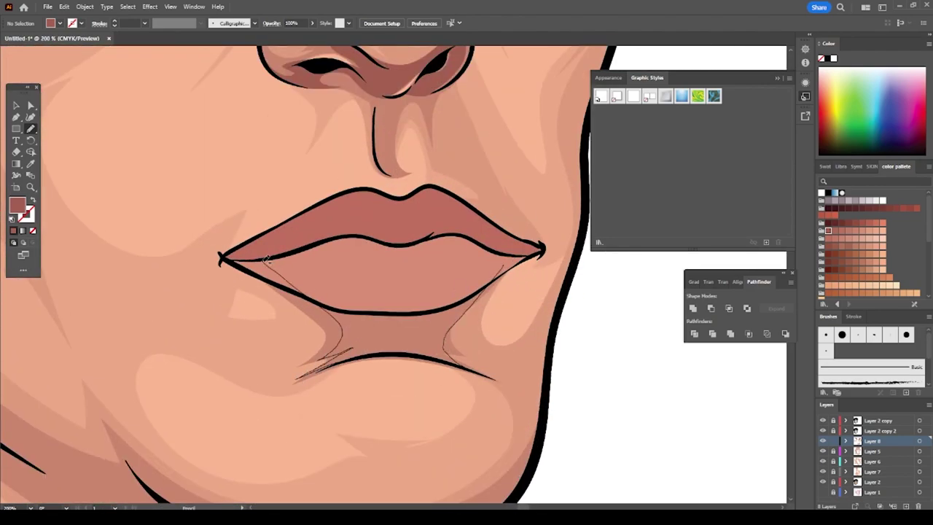
pyautogui.moveTo(359, 355); pyautogui.dragTo(331, 312)
pyautogui.scroll(-3, 535, 423)
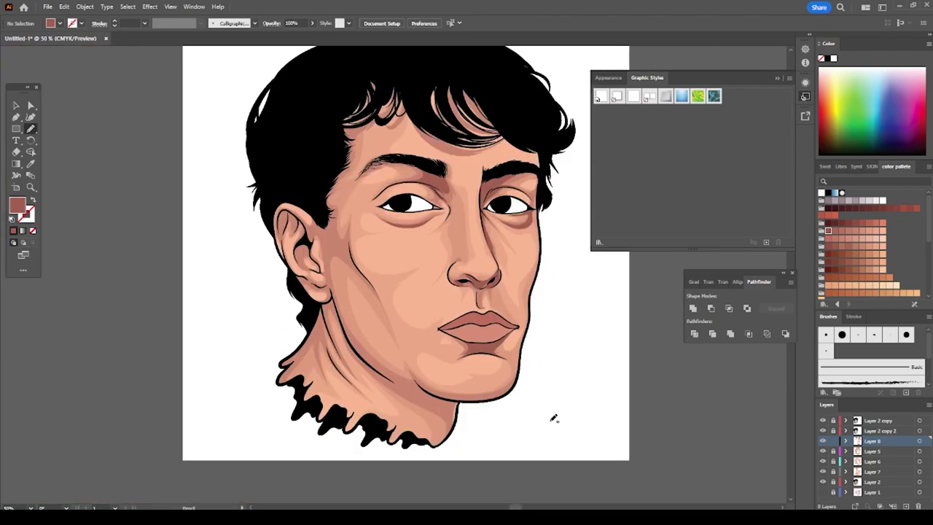
pyautogui.scroll(3, 551, 419)
pyautogui.moveTo(194, 306); pyautogui.dragTo(222, 357)
pyautogui.moveTo(616, 364); pyautogui.dragTo(198, 306)
# - Extend the jaw shadow into a filled shape and add a thin stroke below the chin
pyautogui.scroll(-3, 483, 468)
pyautogui.scroll(3, 425, 328)
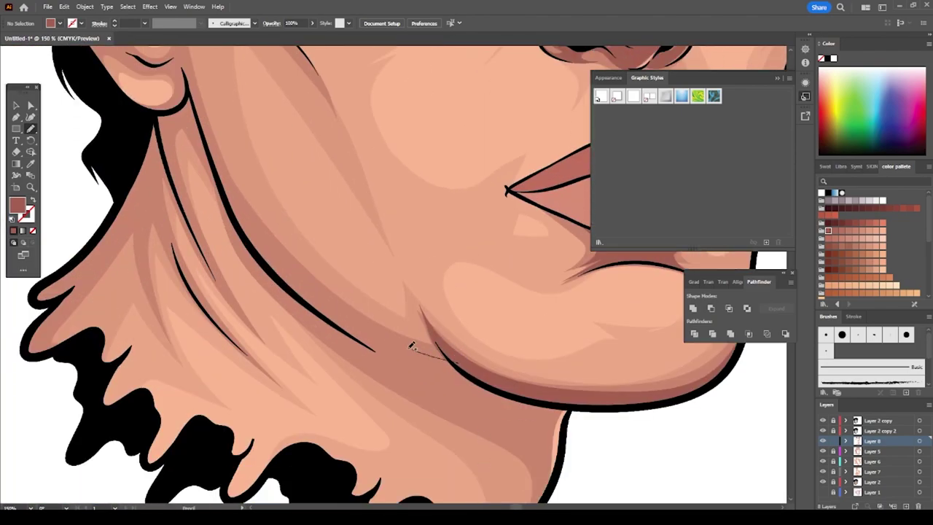
pyautogui.moveTo(411, 347); pyautogui.dragTo(554, 393)
pyautogui.scroll(-3, 571, 373)
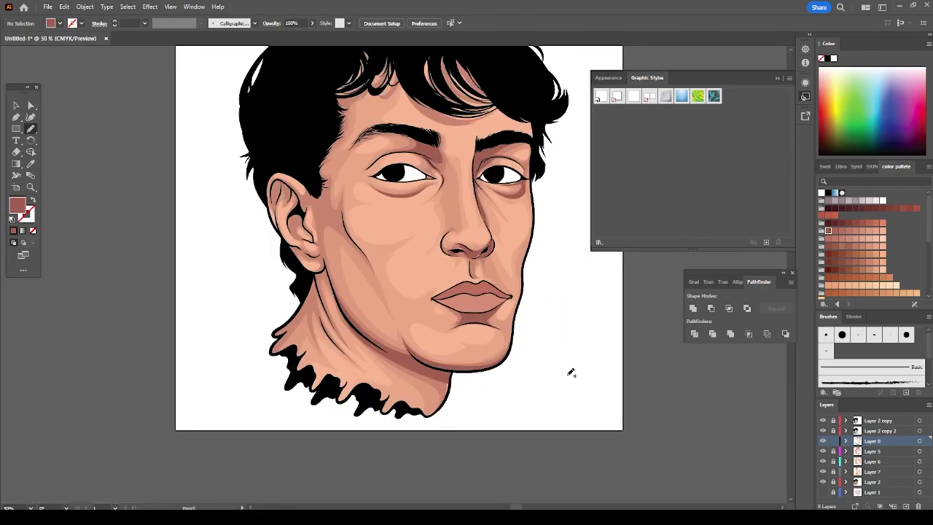
pyautogui.scroll(3, 332, 330)
pyautogui.moveTo(300, 392); pyautogui.dragTo(378, 396)
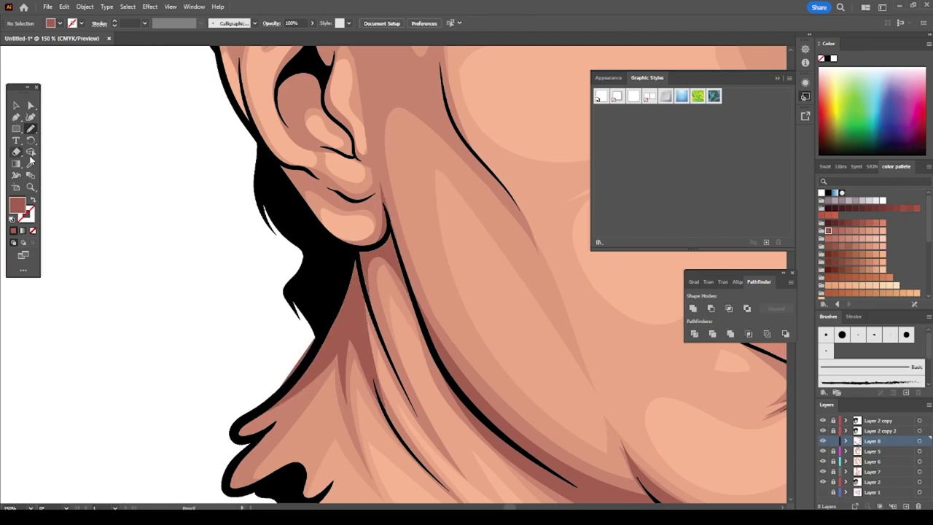
# - Draw a shadow inside the ear and another up the side of the face by the temple
pyautogui.hotkey('ctrl', '-')
pyautogui.hotkey('ctrl', '-')
pyautogui.hotkey('ctrl', '-')
pyautogui.scroll(6, 379, 218)
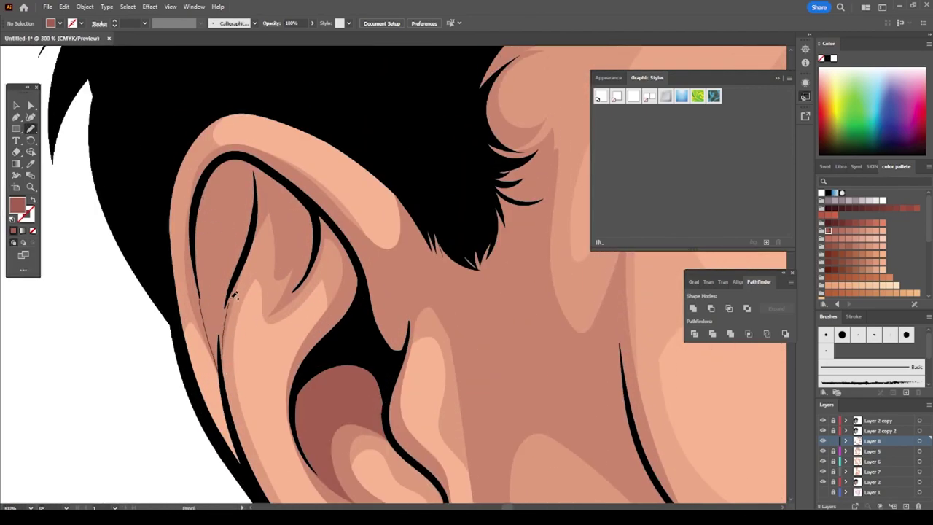
pyautogui.moveTo(235, 295); pyautogui.dragTo(327, 239)
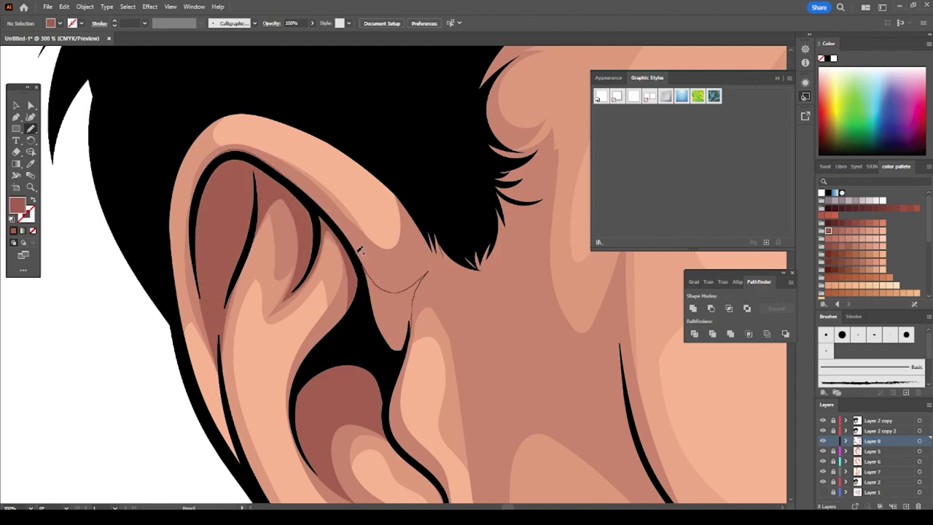
pyautogui.scroll(-2, 386, 284)
pyautogui.hscroll(3, 676, 412)
pyautogui.scroll(3, 676, 412)
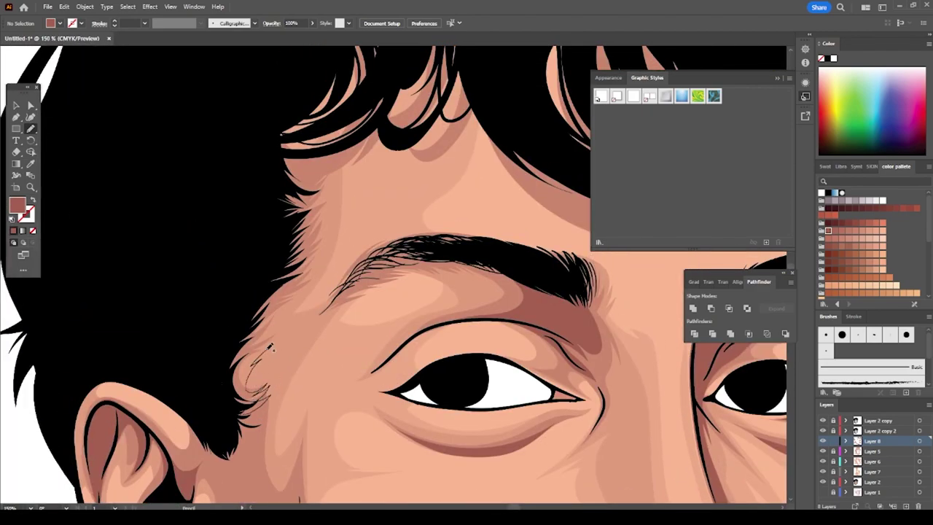
pyautogui.moveTo(270, 348); pyautogui.dragTo(332, 131)
pyautogui.scroll(-3, 637, 426)
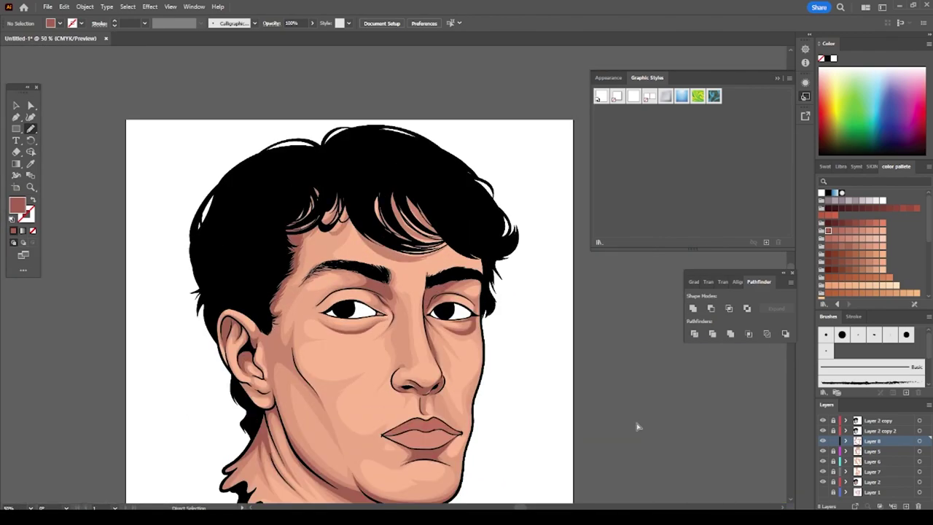
# - Add lighter peach shading along the jaw and the under-lip line
pyautogui.scroll(1, 637, 426)
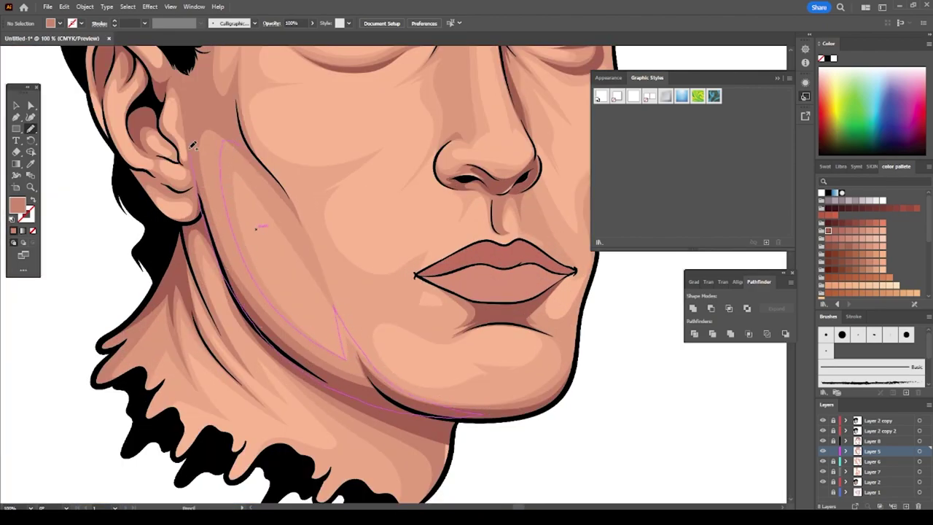
pyautogui.moveTo(193, 144); pyautogui.dragTo(217, 146)
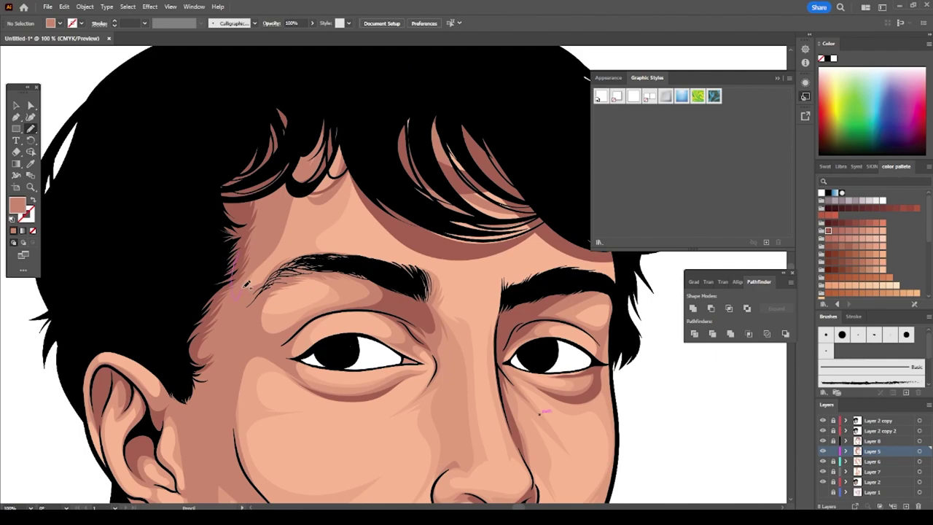
pyautogui.scroll(3, 410, 266)
pyautogui.scroll(2, 397, 233)
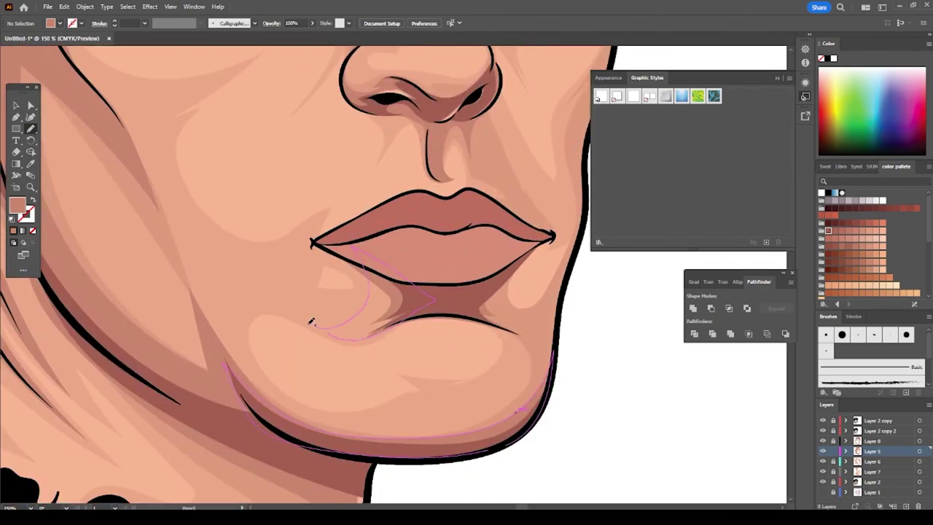
pyautogui.moveTo(429, 315); pyautogui.dragTo(487, 321)
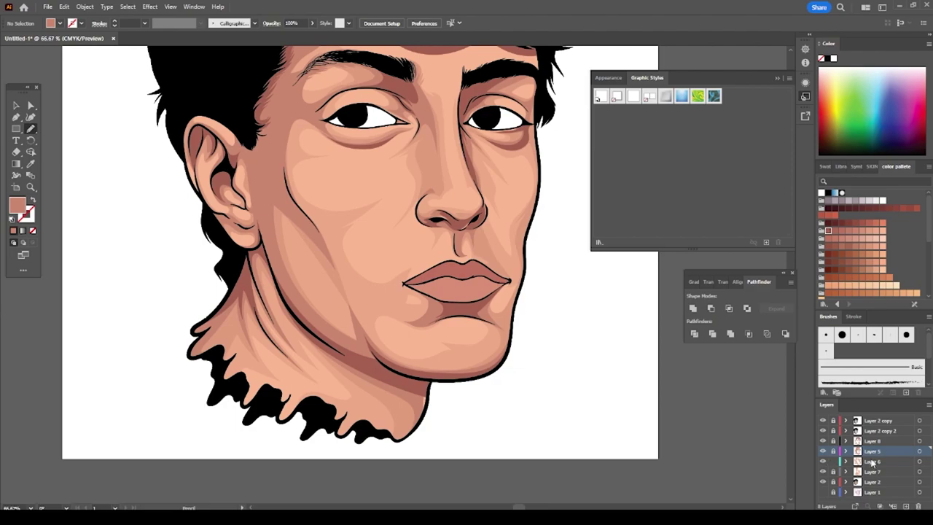
# - On Layer 6, shade the jawline, cheek fold and under the eye, then create Layer 9
pyautogui.click(873, 461)
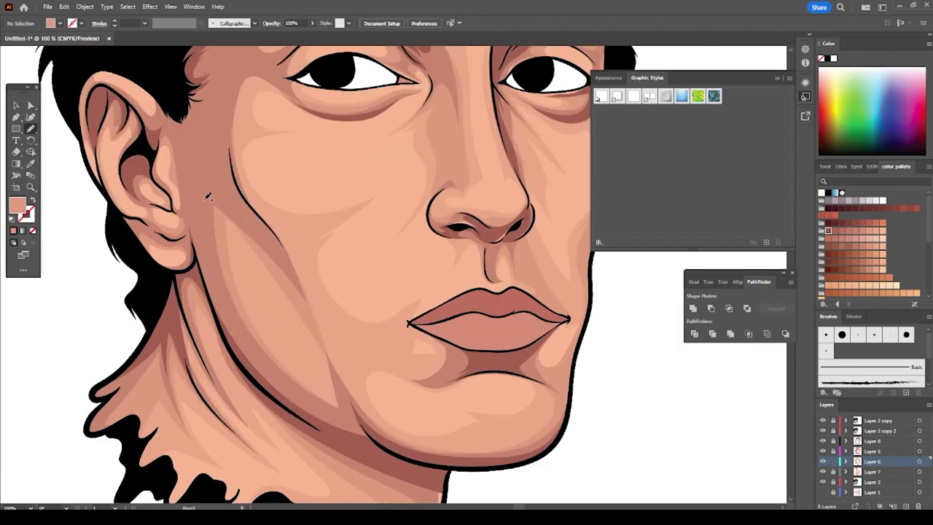
pyautogui.moveTo(208, 204)
pyautogui.mouseDown()
pyautogui.moveTo(339, 382)
pyautogui.moveTo(524, 403)
pyautogui.mouseUp()
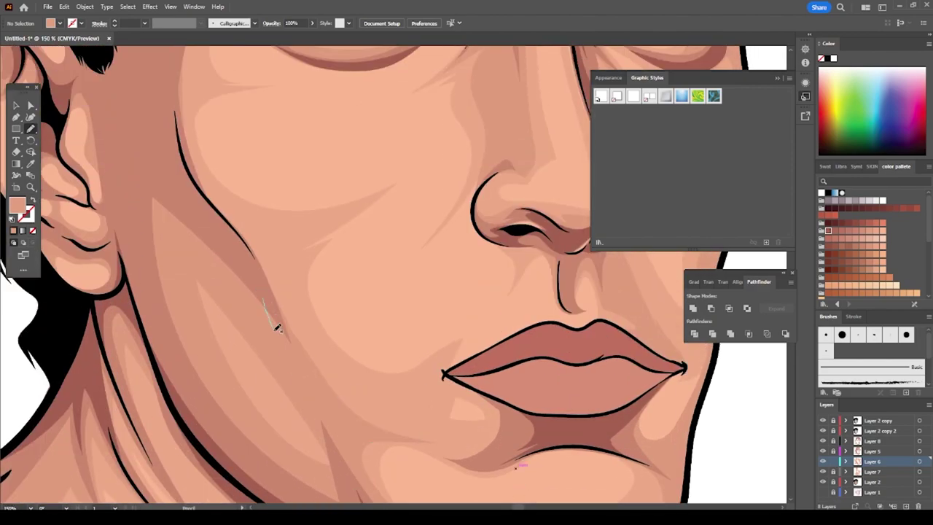
pyautogui.moveTo(264, 299); pyautogui.dragTo(289, 237)
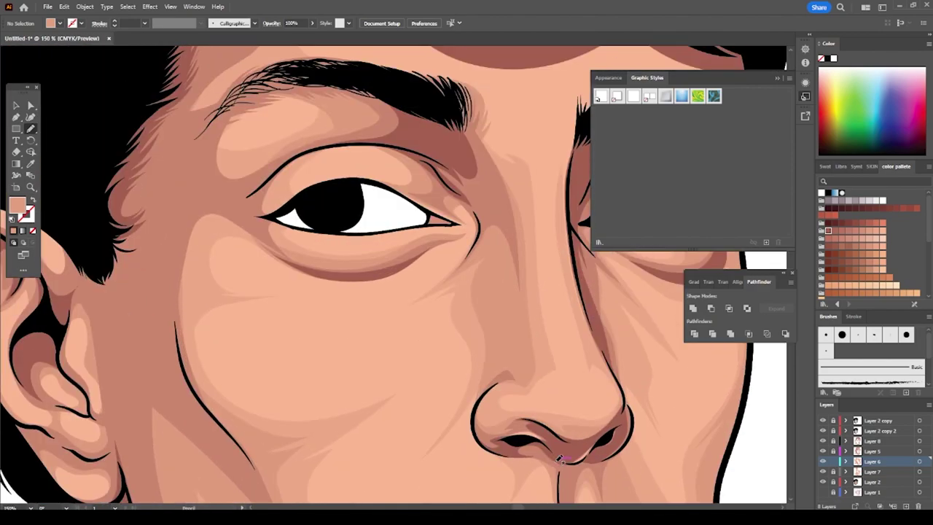
pyautogui.moveTo(167, 255); pyautogui.dragTo(201, 295)
pyautogui.moveTo(348, 241); pyautogui.dragTo(342, 235)
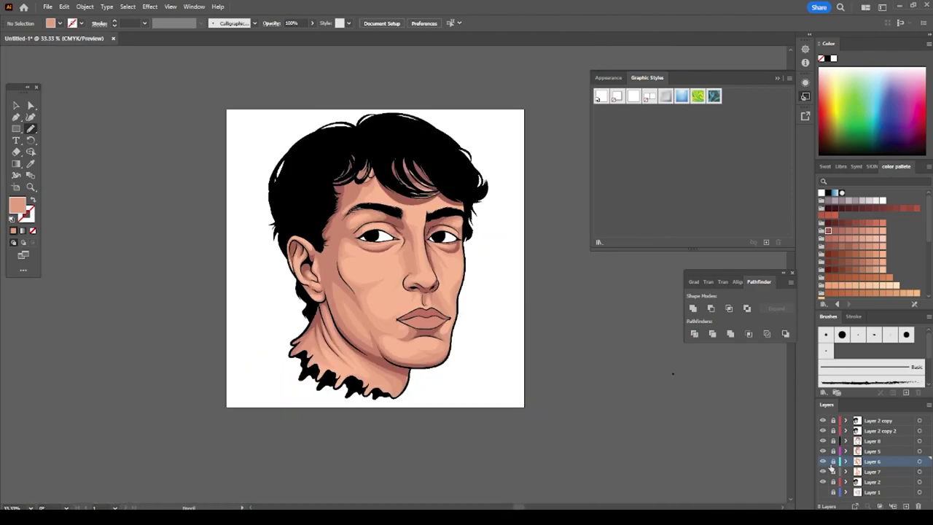
pyautogui.hotkey('ctrl', 'l')
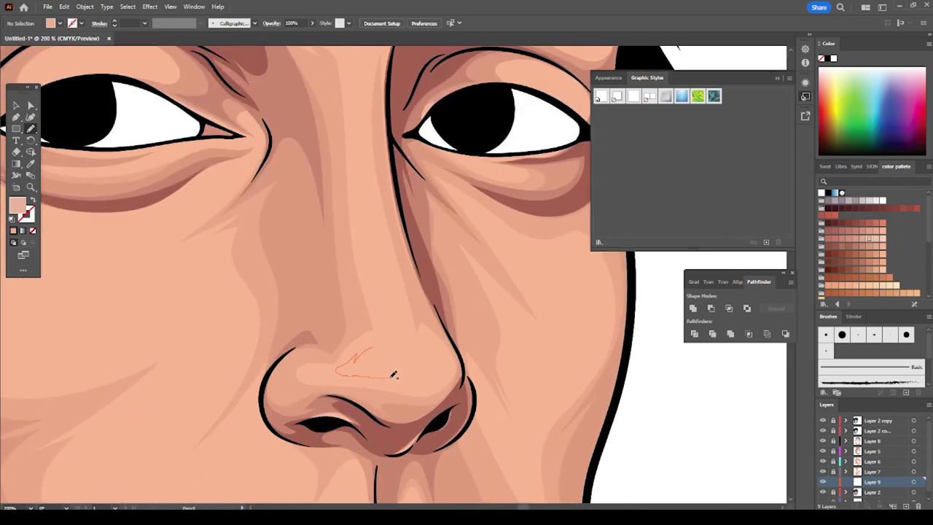
# - Draw a highlight shape down the nose bridge and give it a lighter peach fill
pyautogui.moveTo(393, 374); pyautogui.dragTo(339, 373)
pyautogui.press('v')
pyautogui.click(883, 241)
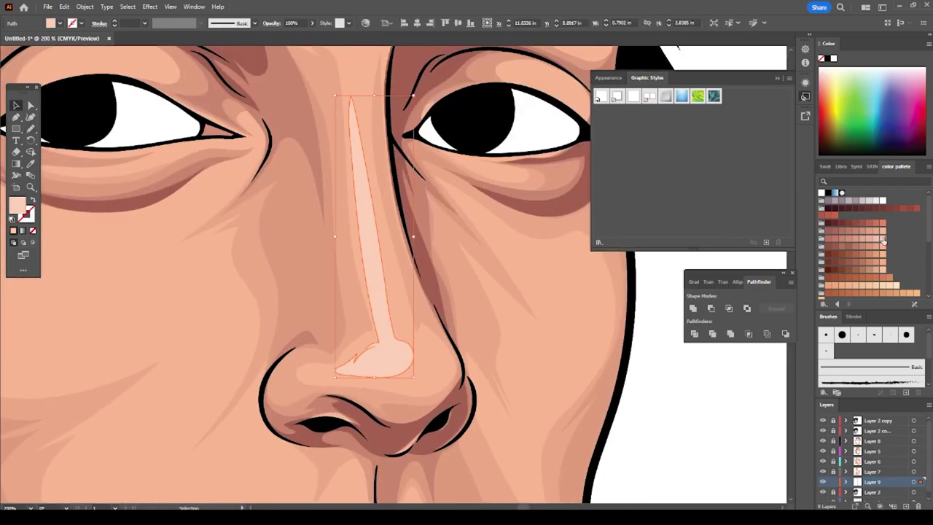
pyautogui.hotkey('ctrl', '-')
pyautogui.doubleClick(16, 206)
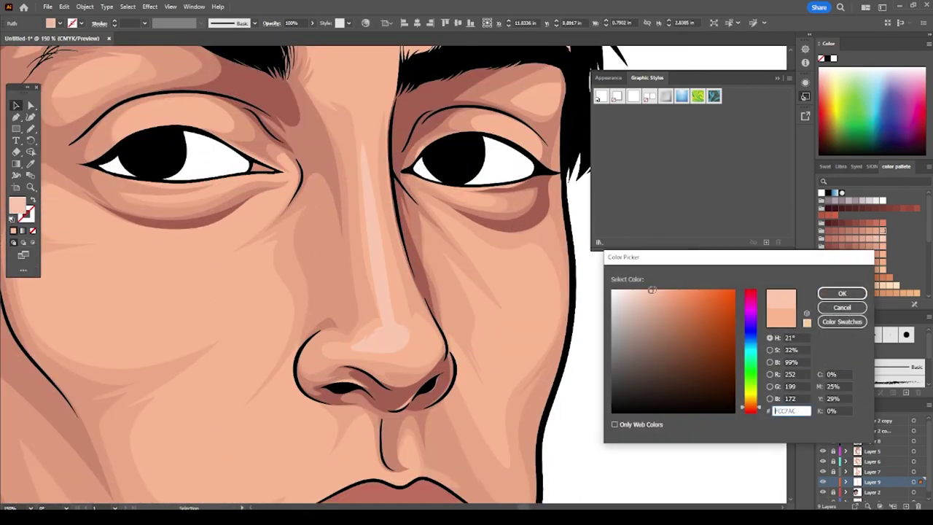
pyautogui.click(842, 293)
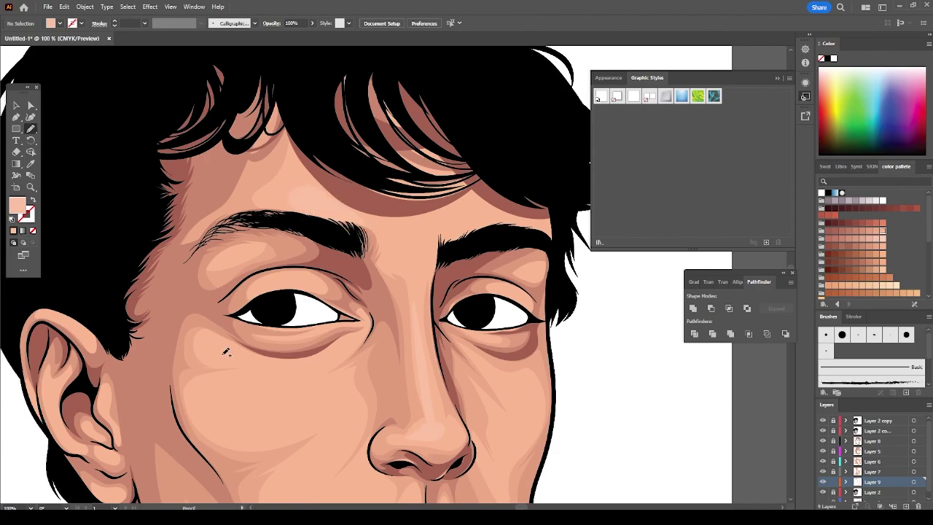
# - Add another light peach skin highlight shape near the eyes and brows
pyautogui.scroll(-3, 354, 234)
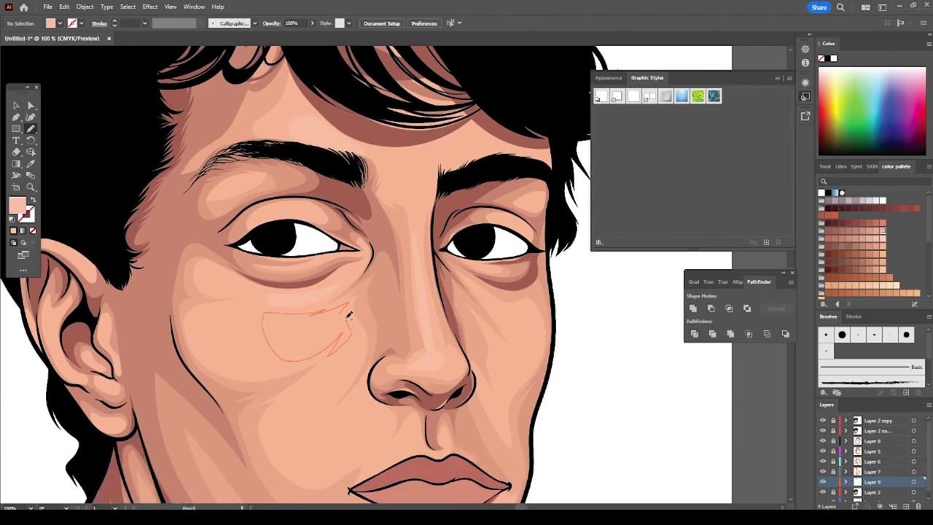
pyautogui.scroll(-3, 350, 315)
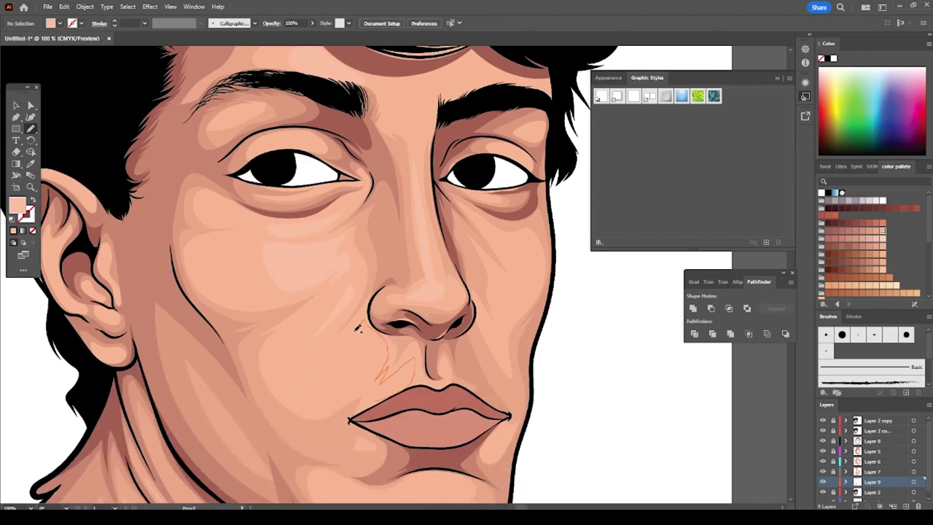
pyautogui.hotkey('ctrl', '0')
pyautogui.hotkey('ctrl', '1')
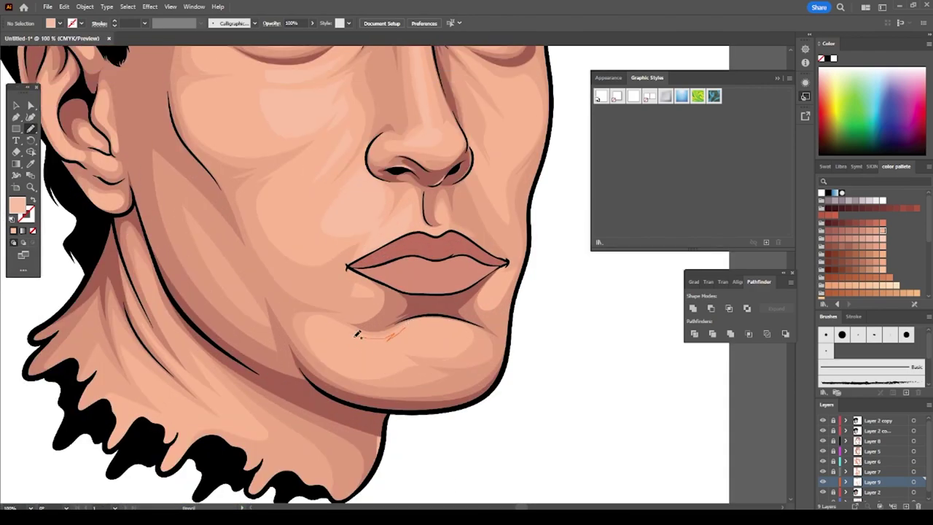
pyautogui.hotkey('ctrl', '0')
pyautogui.hotkey('ctrl', '1')
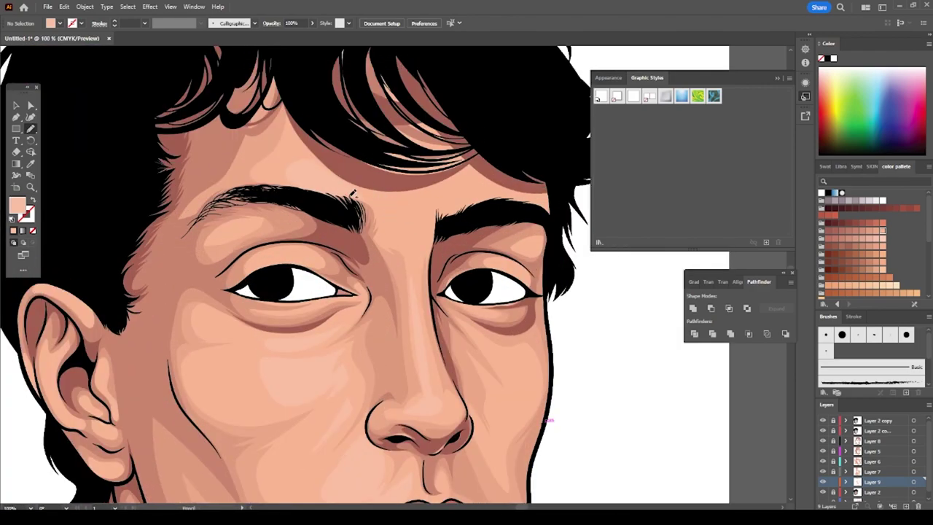
pyautogui.moveTo(375, 215); pyautogui.dragTo(415, 203)
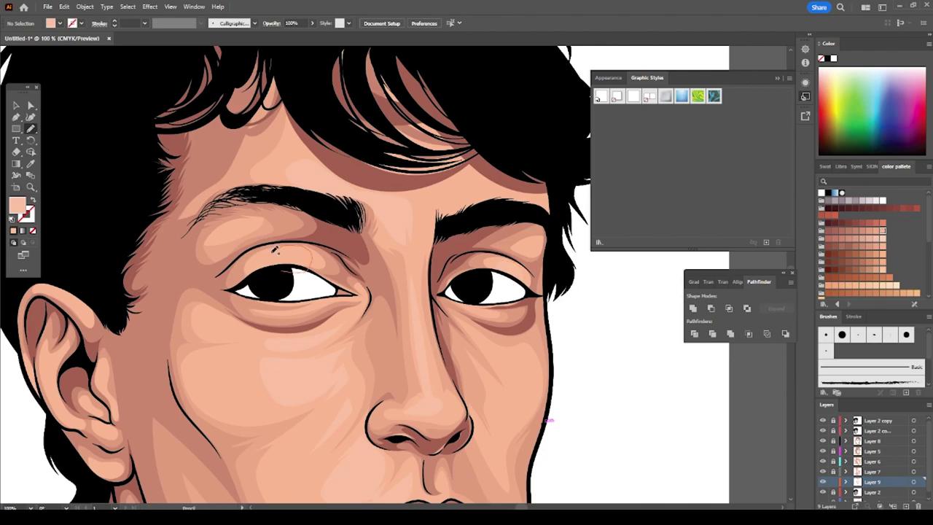
# - Fit the artboard at 50% and add a new Layer 10 on top
pyautogui.hotkey('ctrl', '0')
pyautogui.hotkey('ctrl', '=')
pyautogui.hotkey('ctrl', '=')
pyautogui.hotkey('ctrl', 'l')
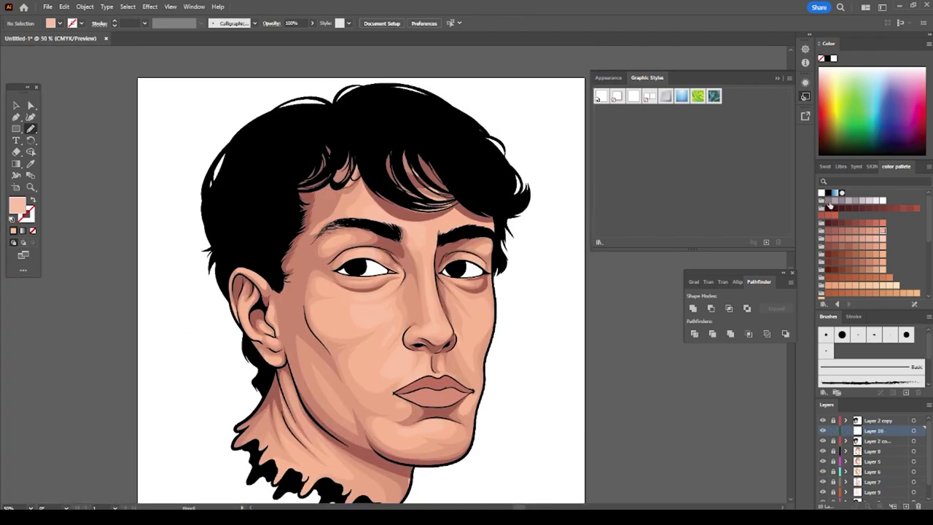
# - Shade the upper parts of both eye whites with grey shapes
pyautogui.click(828, 206)
pyautogui.scroll(3, 485, 460)
pyautogui.scroll(2, 486, 460)
pyautogui.moveTo(222, 357); pyautogui.dragTo(146, 350)
pyautogui.moveTo(438, 382)
pyautogui.mouseDown()
pyautogui.moveTo(348, 306)
pyautogui.moveTo(444, 385)
pyautogui.mouseUp()
pyautogui.hotkey('ctrl', '-')
pyautogui.hotkey('ctrl', '-')
pyautogui.hotkey('ctrl', '-')
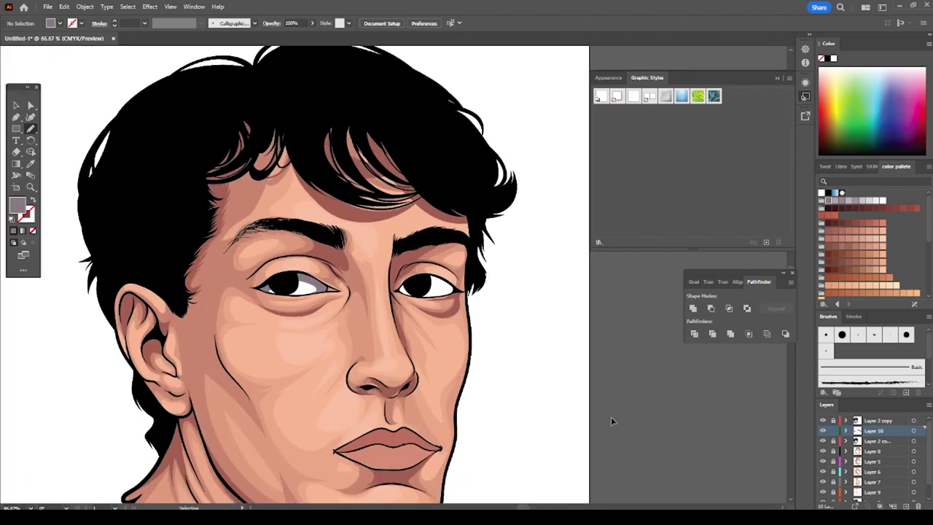
pyautogui.scroll(5, 288, 321)
pyautogui.moveTo(287, 373); pyautogui.dragTo(566, 327)
pyautogui.scroll(-7, 503, 437)
pyautogui.scroll(-3, 867, 278)
# - Draw a darker reddish-brown shadow shape through the lips
pyautogui.click(842, 271)
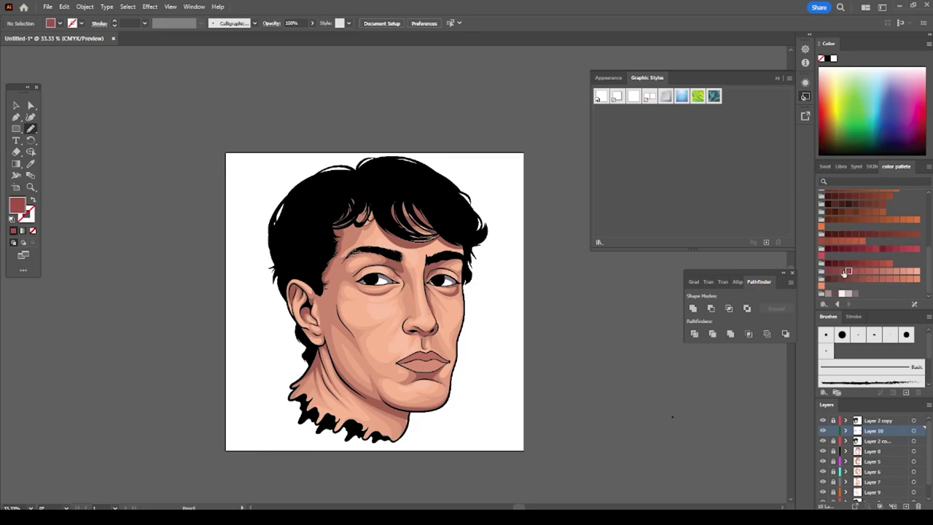
pyautogui.scroll(3, 628, 397)
pyautogui.scroll(3, 628, 397)
pyautogui.moveTo(470, 462)
pyautogui.mouseDown()
pyautogui.moveTo(455, 404)
pyautogui.moveTo(214, 392)
pyautogui.moveTo(450, 328)
pyautogui.mouseUp()
pyautogui.moveTo(579, 390); pyautogui.dragTo(581, 392)
pyautogui.scroll(-2, 670, 413)
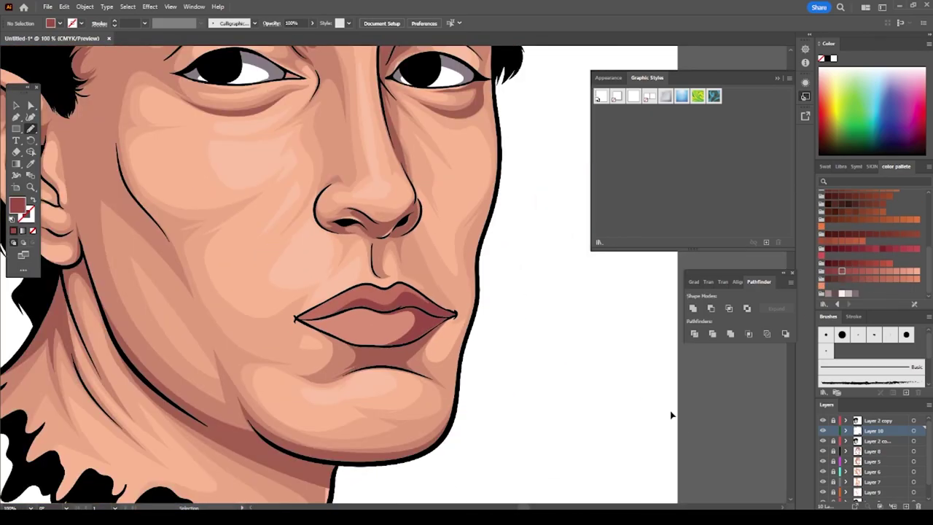
pyautogui.scroll(-1, 670, 413)
# - Add a light pink highlight on the lower lip, then add new Layer 11
pyautogui.click(902, 273)
pyautogui.scroll(4, 372, 293)
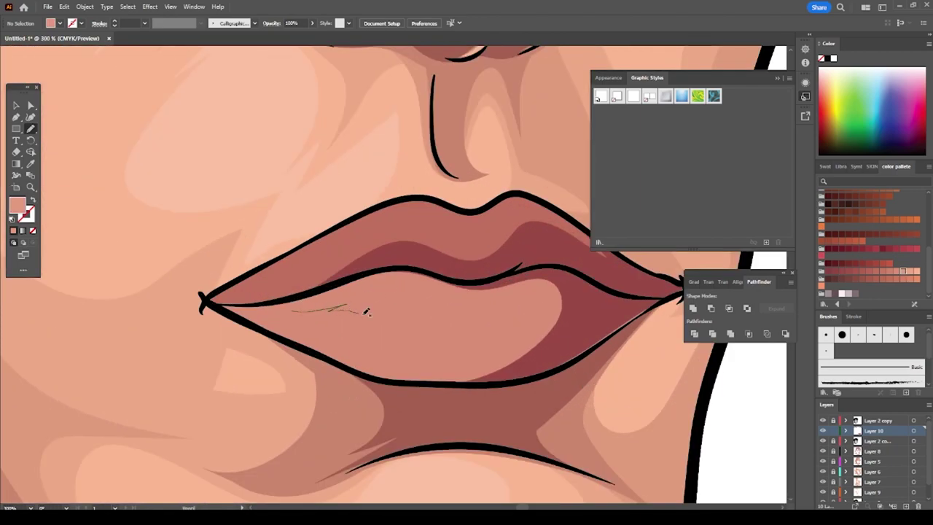
pyautogui.moveTo(350, 290); pyautogui.dragTo(349, 291)
pyautogui.scroll(-5, 394, 397)
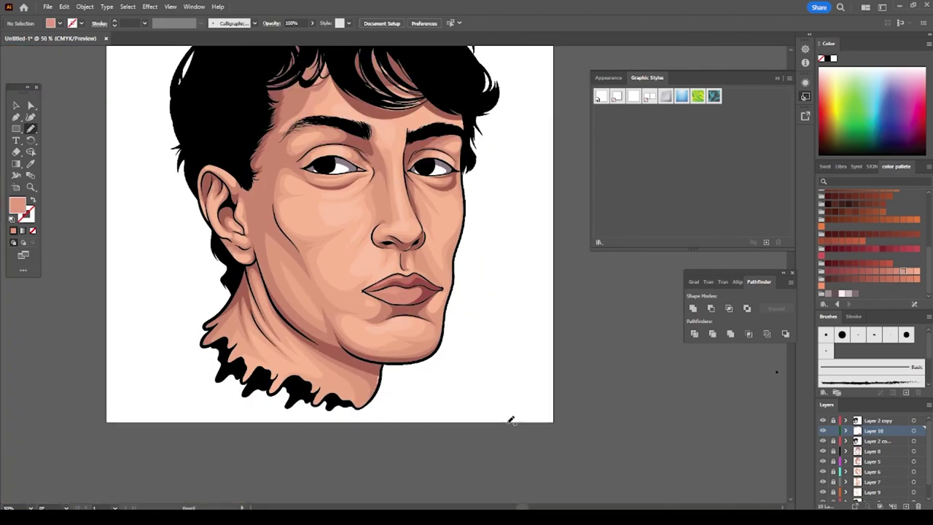
pyautogui.click(862, 422)
pyautogui.hotkey('ctrl', 'l')
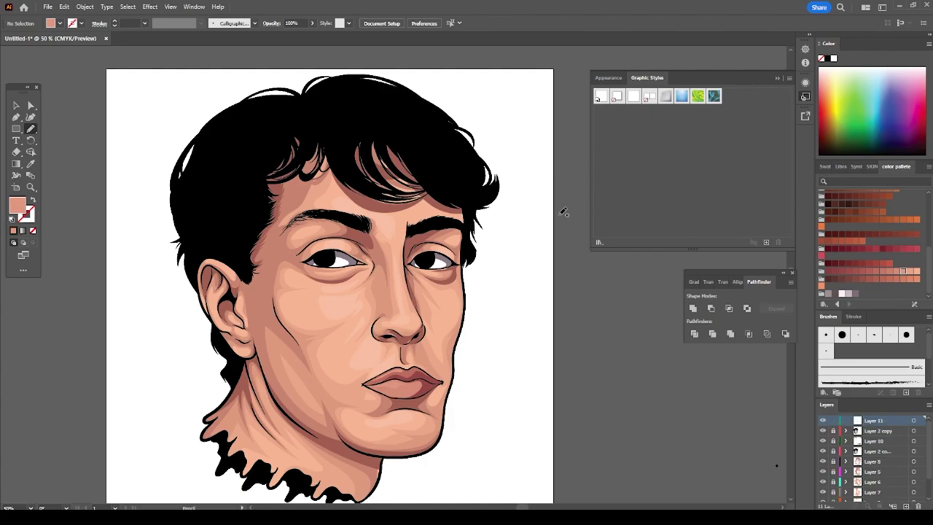
# - Draw dark green iris shapes in both eyes
pyautogui.doubleClick(17, 206)
pyautogui.click(744, 368)
pyautogui.click(637, 389)
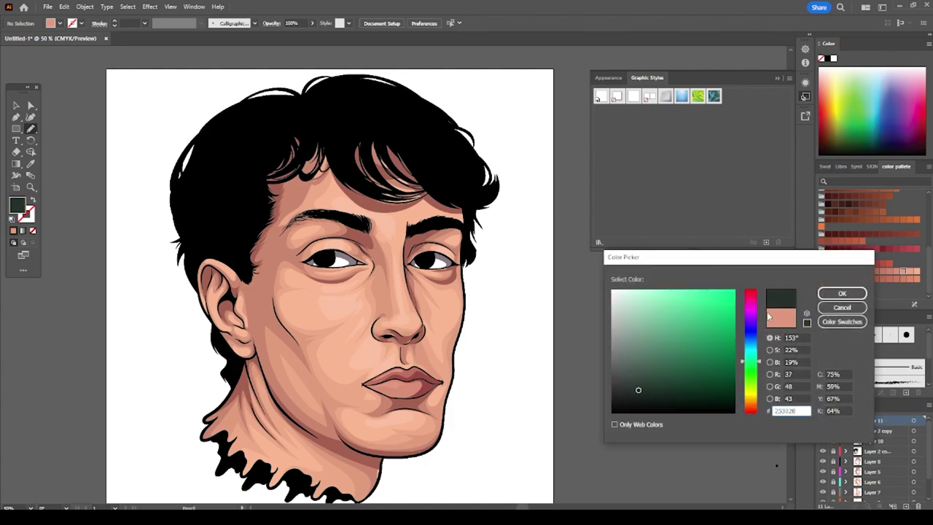
pyautogui.click(842, 293)
pyautogui.scroll(4, 585, 329)
pyautogui.scroll(2, 585, 330)
pyautogui.moveTo(546, 348); pyautogui.dragTo(545, 347)
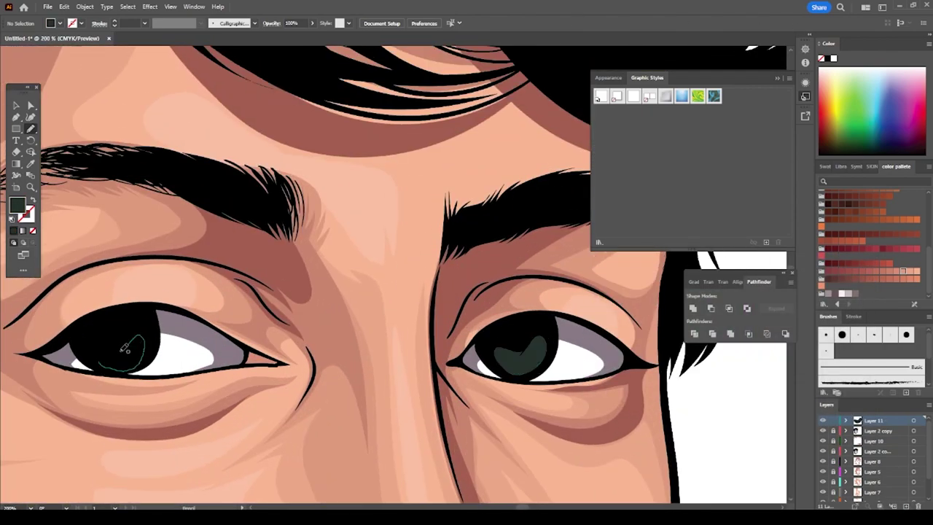
pyautogui.moveTo(133, 344); pyautogui.dragTo(154, 333)
# - Add a lighter green patch to the right iris and set a pale mint highlight fill
pyautogui.doubleClick(22, 208)
pyautogui.click(637, 352)
pyautogui.click(841, 293)
pyautogui.moveTo(543, 350); pyautogui.dragTo(487, 364)
pyautogui.scroll(-3, 387, 416)
pyautogui.doubleClick(16, 206)
pyautogui.click(833, 294)
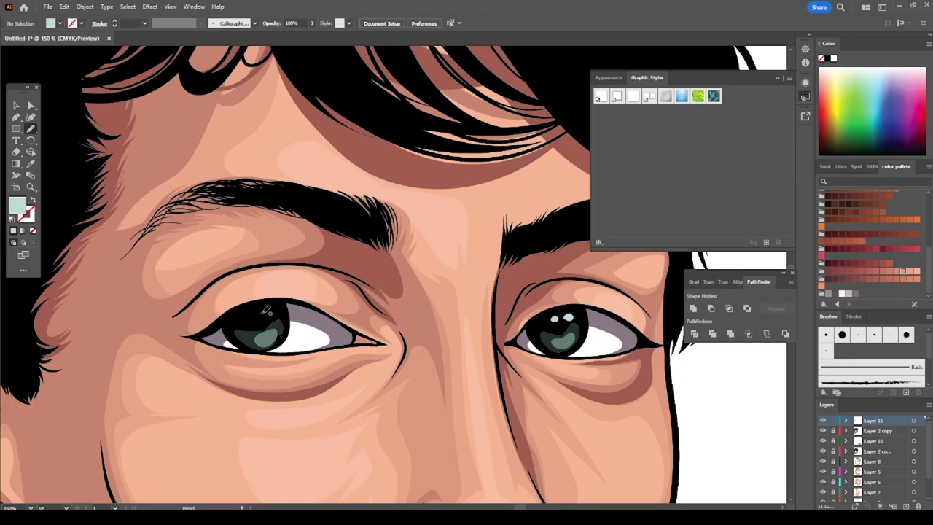
# - Add a new Layer 12 for hair shine and show the swatch libraries list
pyautogui.hotkey('ctrl', '-')
pyautogui.hotkey('ctrl', '-')
pyautogui.hotkey('ctrl', '-')
pyautogui.hotkey('ctrl', '=')
pyautogui.click(906, 505)
pyautogui.click(825, 167)
pyautogui.click(823, 303)
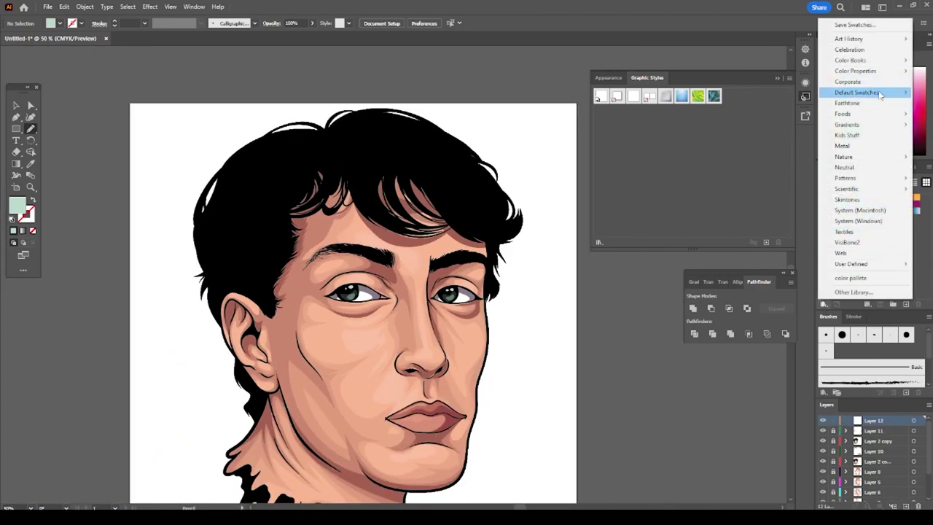
# - Switch to the Fades swatch library and apply a Fades gradient to the fill
pyautogui.click(770, 183)
pyautogui.click(849, 304)
pyautogui.click(849, 303)
pyautogui.click(849, 304)
pyautogui.click(849, 304)
pyautogui.click(837, 304)
pyautogui.click(838, 304)
pyautogui.click(838, 304)
pyautogui.click(837, 304)
pyautogui.click(837, 304)
pyautogui.click(907, 195)
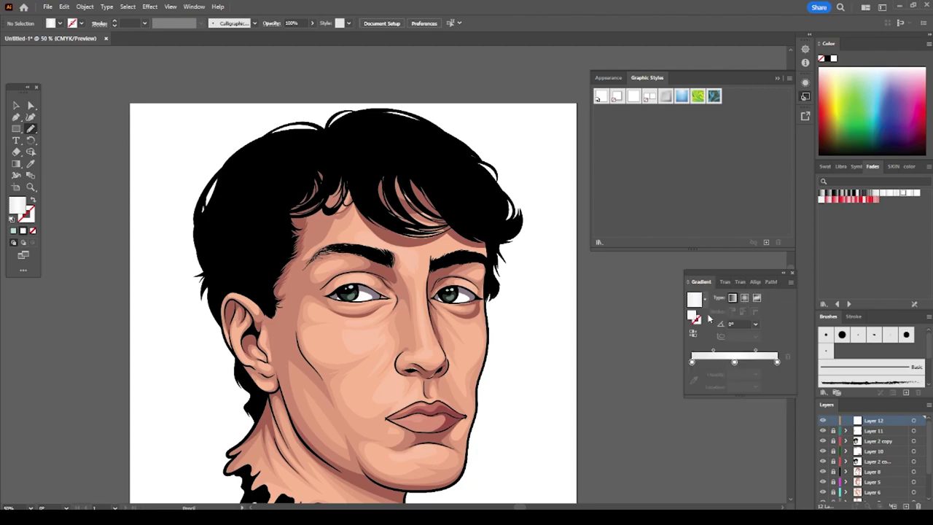
# - Warm the gradient stops toward brown and move the gradient to the stroke
pyautogui.doubleClick(777, 362)
pyautogui.doubleClick(692, 362)
pyautogui.moveTo(710, 423); pyautogui.dragTo(720, 428)
pyautogui.doubleClick(734, 362)
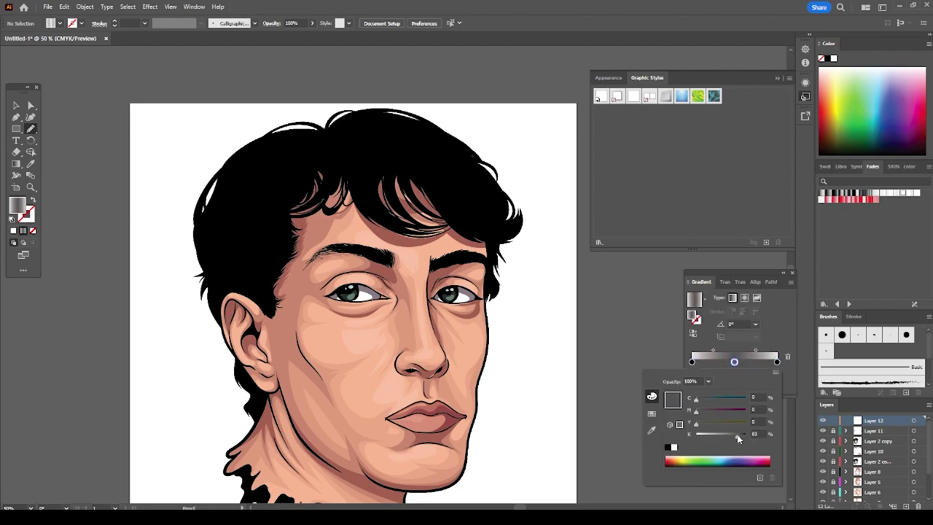
pyautogui.moveTo(738, 434); pyautogui.dragTo(734, 435)
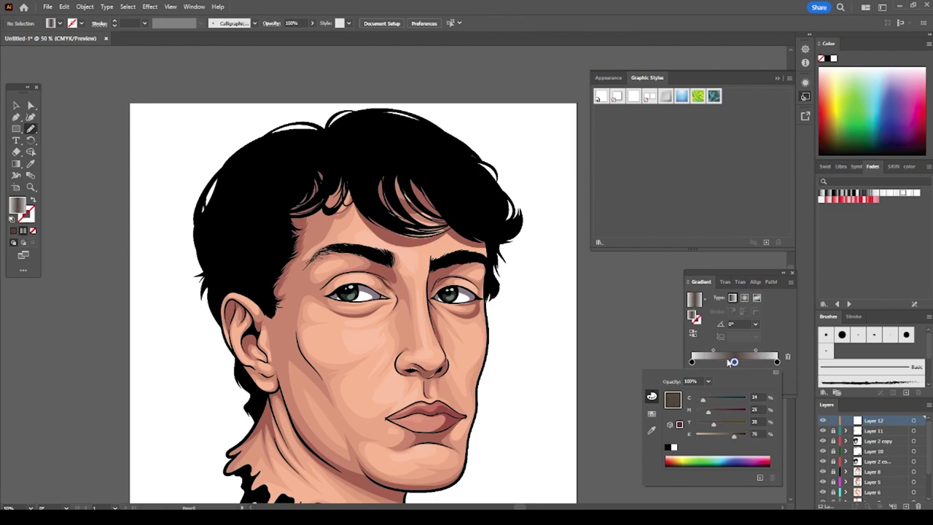
pyautogui.hotkey('shift', 'x')
# - Paint four brownish shine strands across the fringe
pyautogui.hotkey('ctrl', '1')
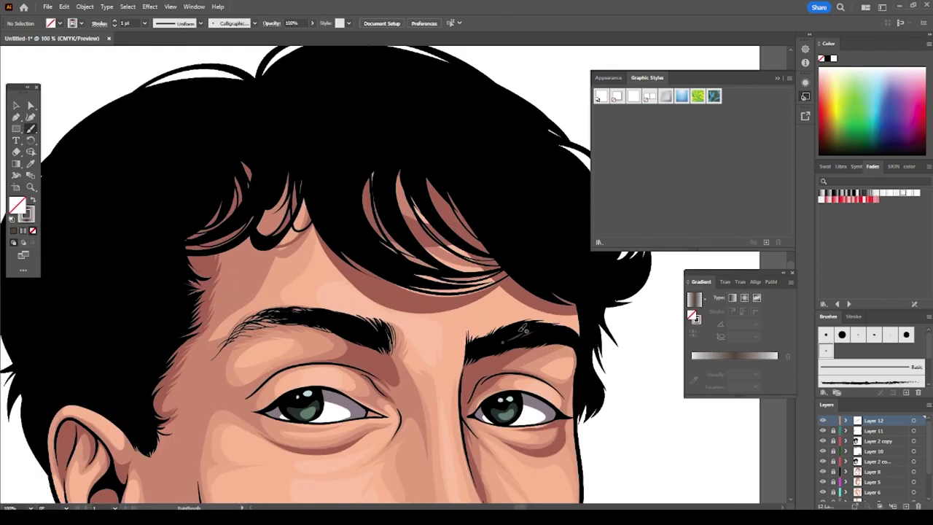
pyautogui.hotkey('ctrl', '0')
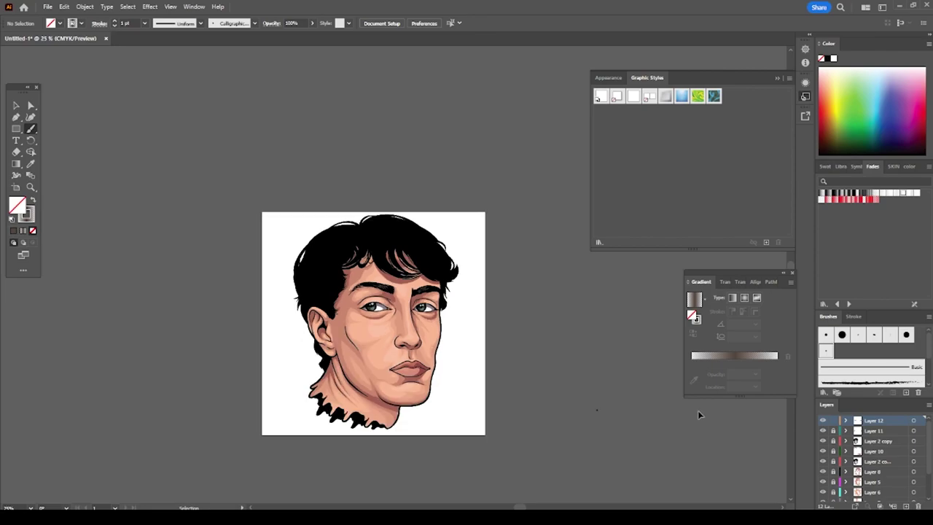
pyautogui.hotkey('ctrl', '1')
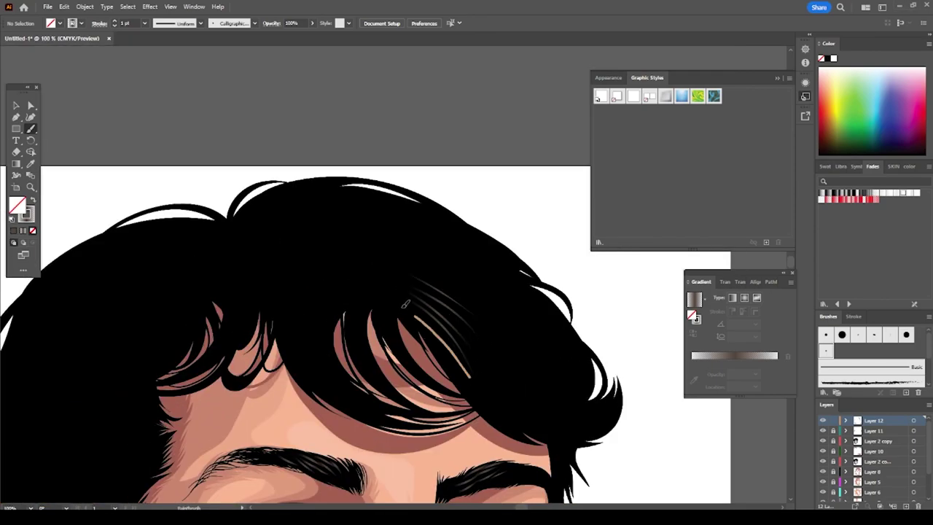
pyautogui.moveTo(452, 300); pyautogui.dragTo(403, 343)
pyautogui.moveTo(458, 267); pyautogui.dragTo(346, 245)
pyautogui.moveTo(495, 277); pyautogui.dragTo(361, 241)
pyautogui.moveTo(458, 237); pyautogui.dragTo(363, 217)
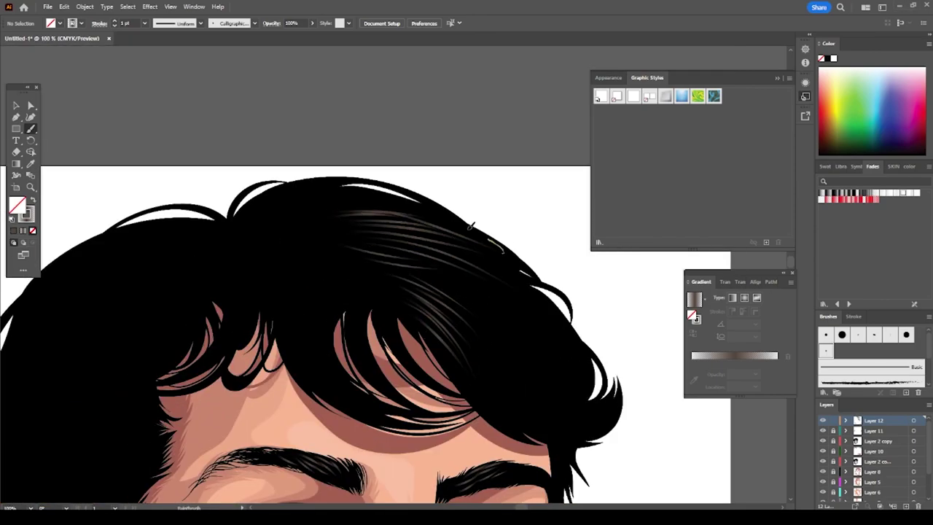
# - Paint more shine strands in the upper-left hair and near the crown
pyautogui.hotkey('ctrl', '-')
pyautogui.scroll(2, 450, 310)
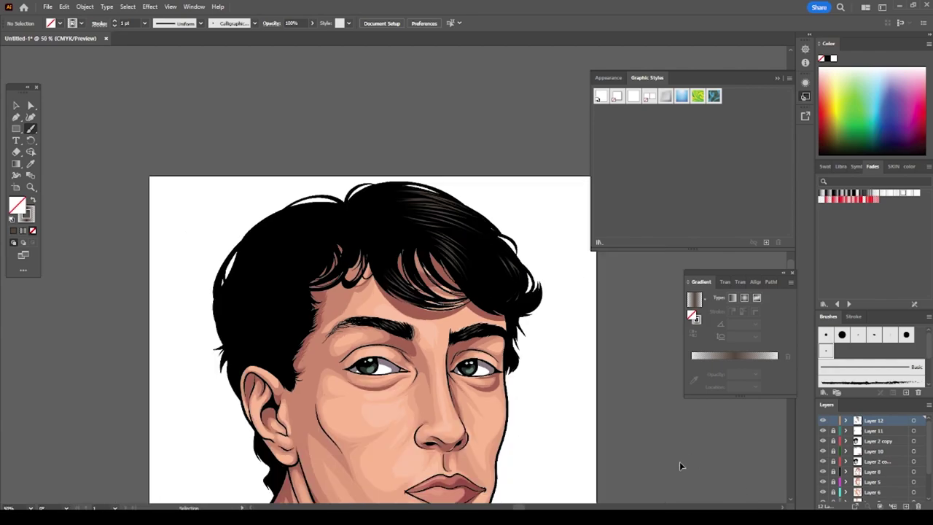
pyautogui.moveTo(292, 218); pyautogui.dragTo(196, 261)
pyautogui.moveTo(241, 227); pyautogui.dragTo(197, 271)
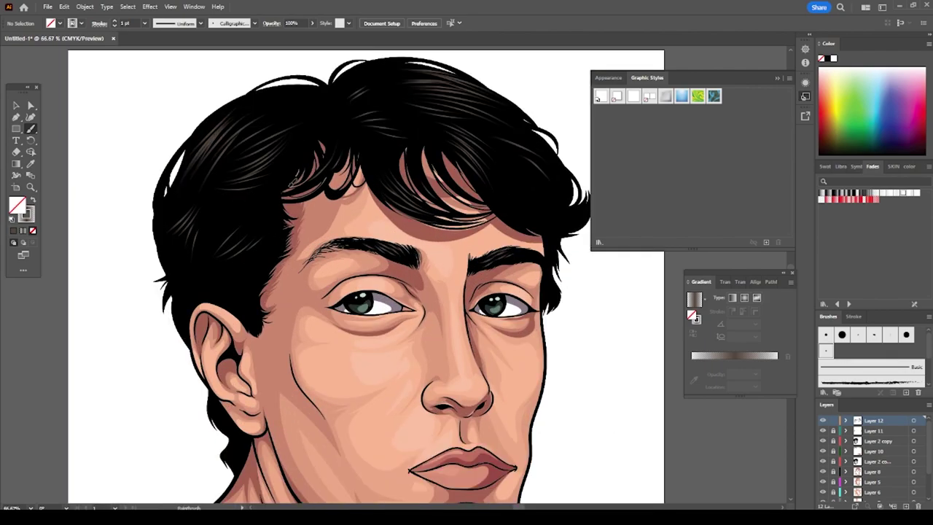
pyautogui.moveTo(322, 106); pyautogui.dragTo(276, 111)
pyautogui.hotkey('ctrl', '-')
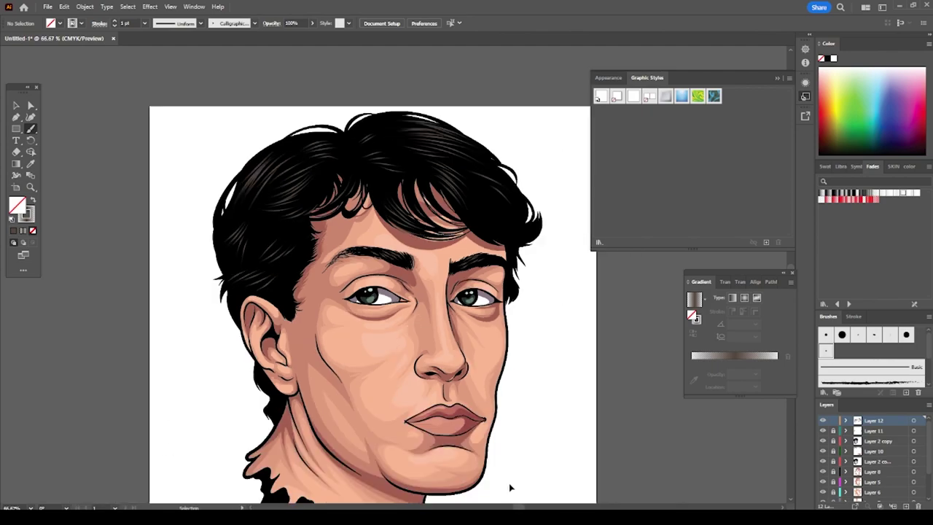
pyautogui.hotkey('ctrl', '-')
pyautogui.hotkey('ctrl', '+')
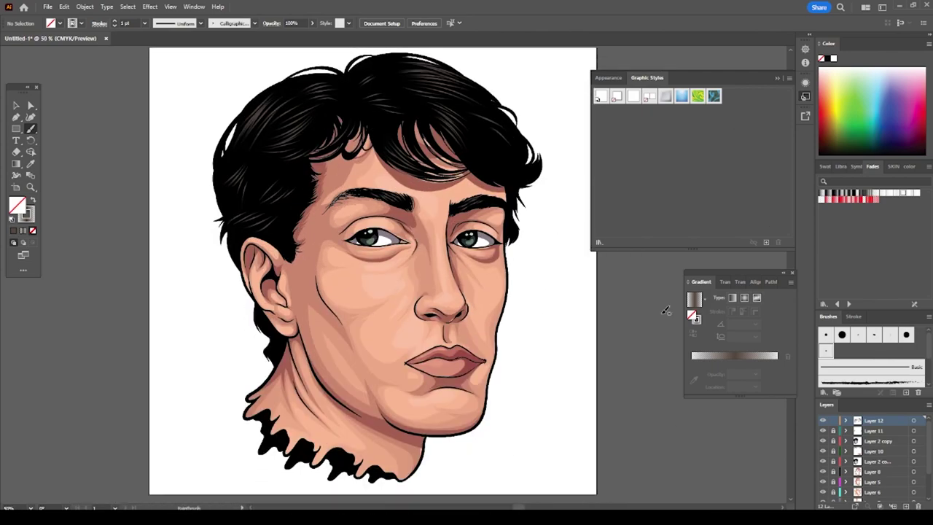